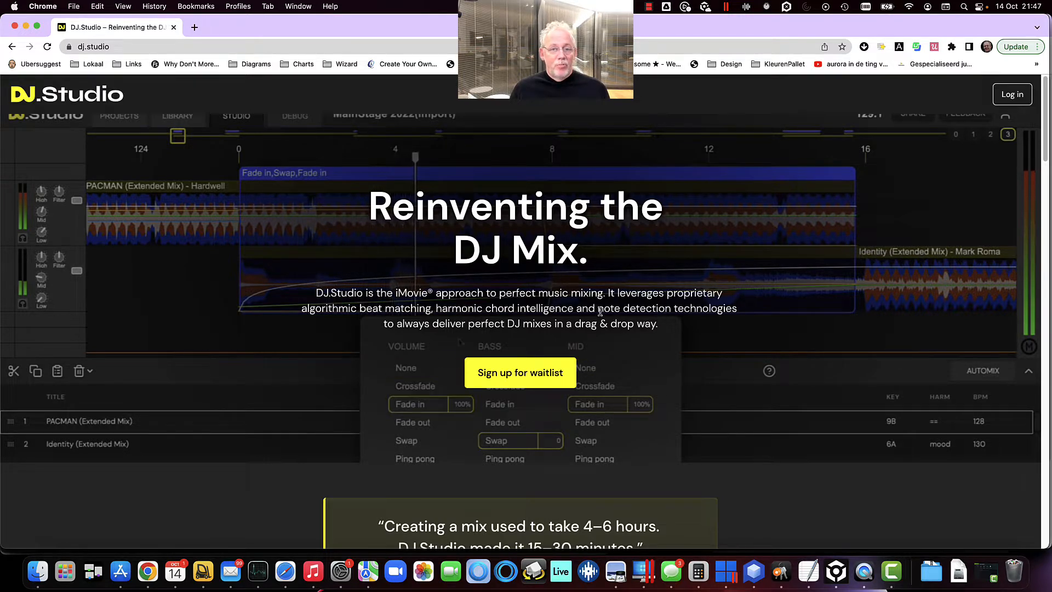
Log in to DJ.Studio using a Google account
left_click(1015, 98)
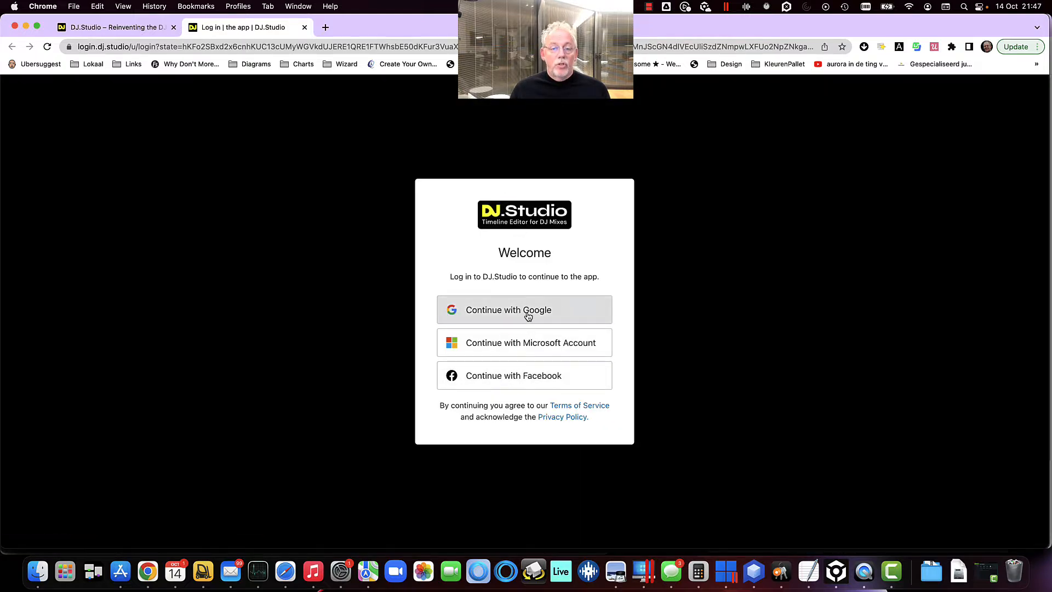
left_click(528, 316)
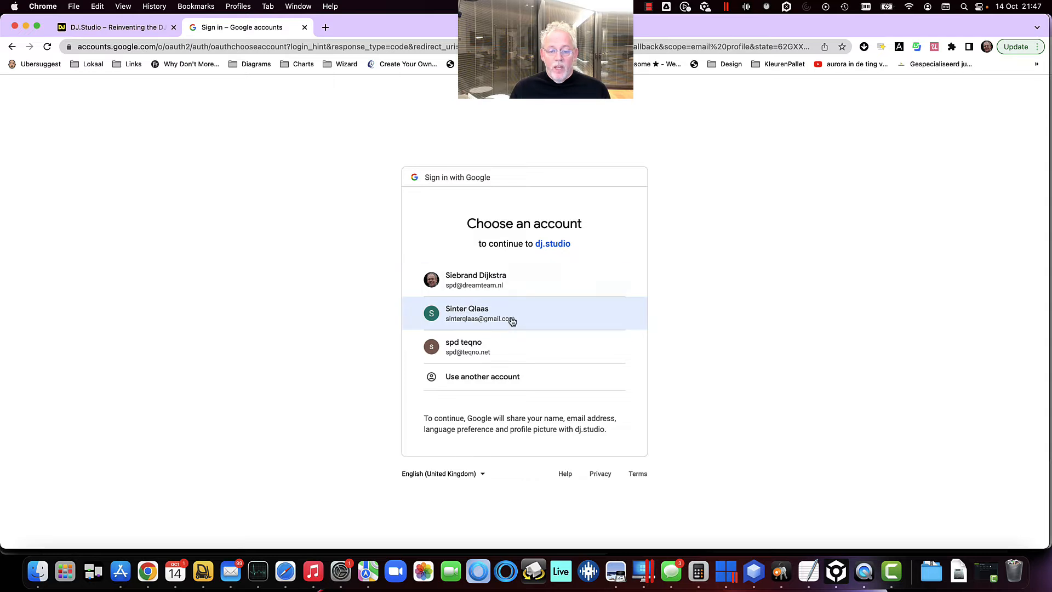
left_click(513, 321)
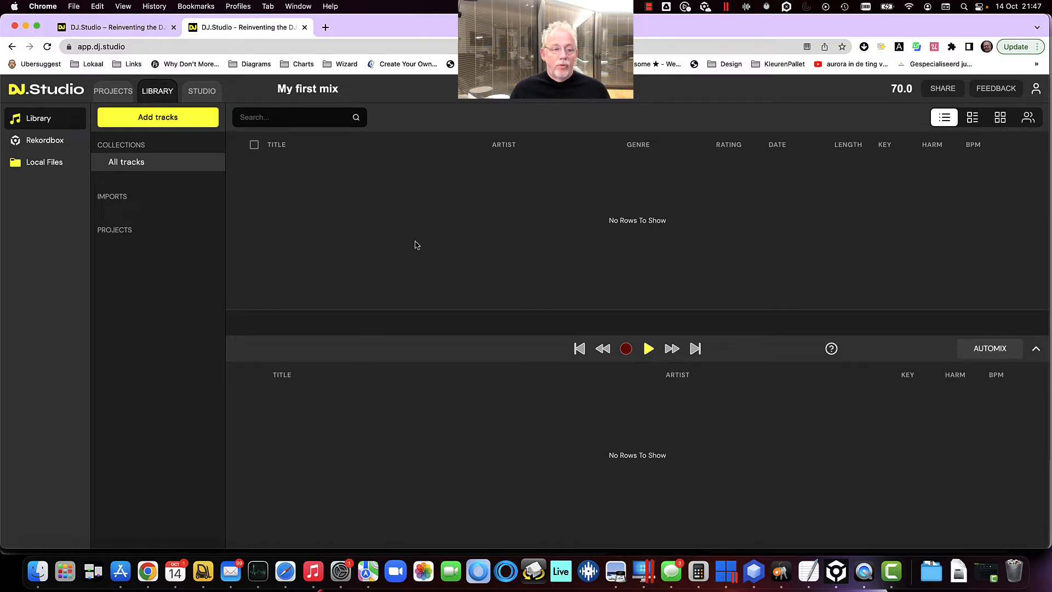
Upload the eight mp3 files from the _DJStudio tracks music folder into the library
left_click(170, 120)
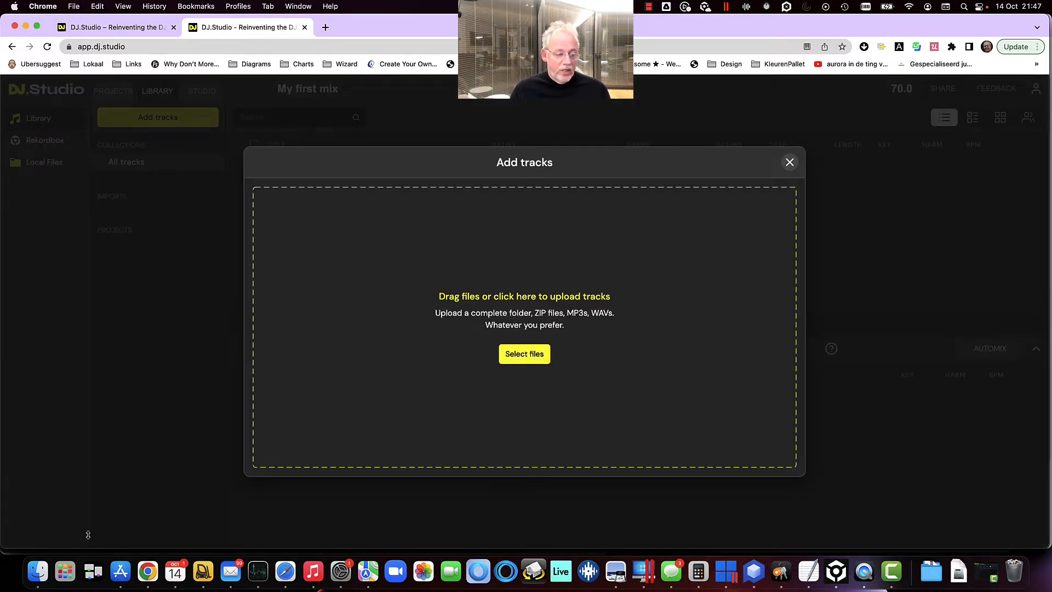
left_click(38, 571)
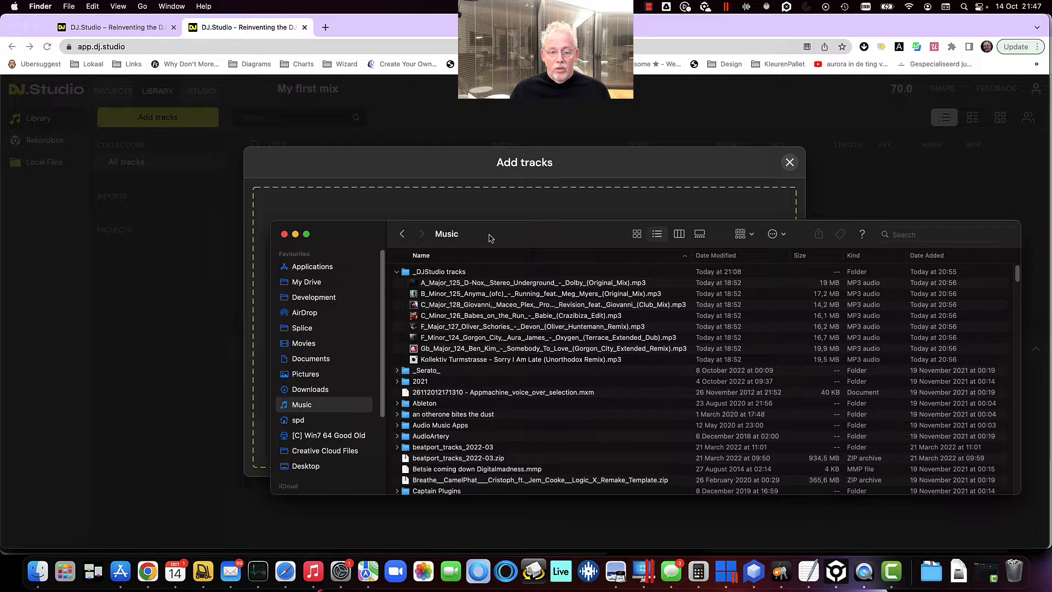
left_click_drag(491, 236, 872, 262)
left_click(864, 315)
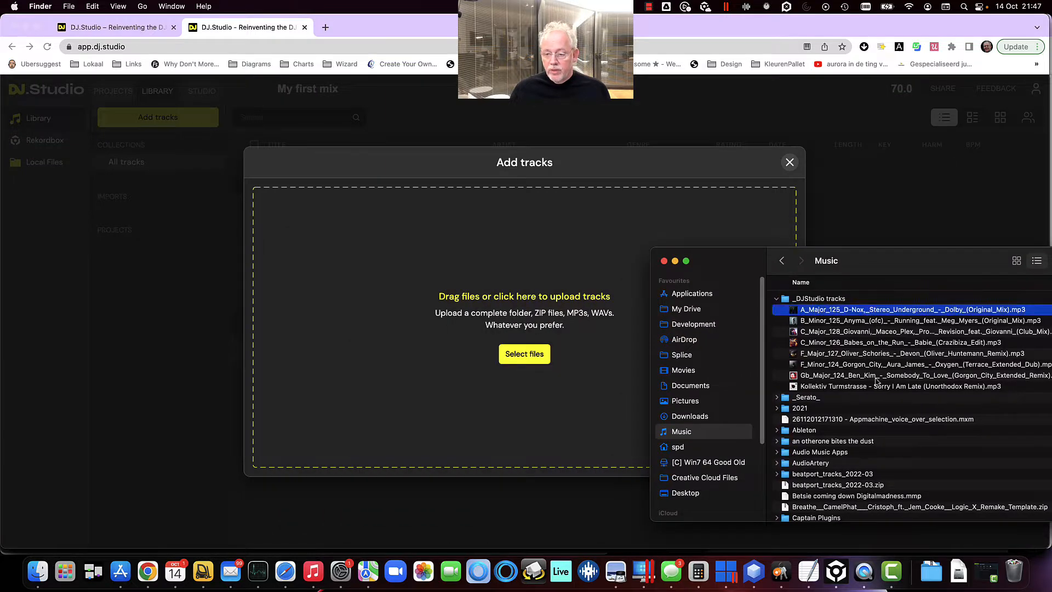
left_click(873, 388, "shift")
left_click_drag(887, 335, 415, 282)
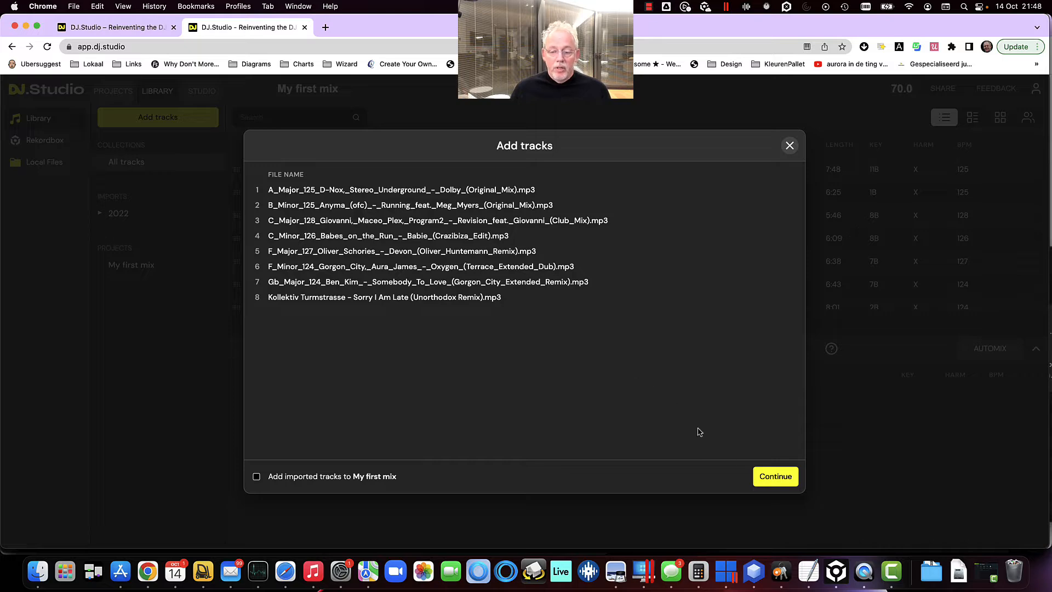
left_click(772, 476)
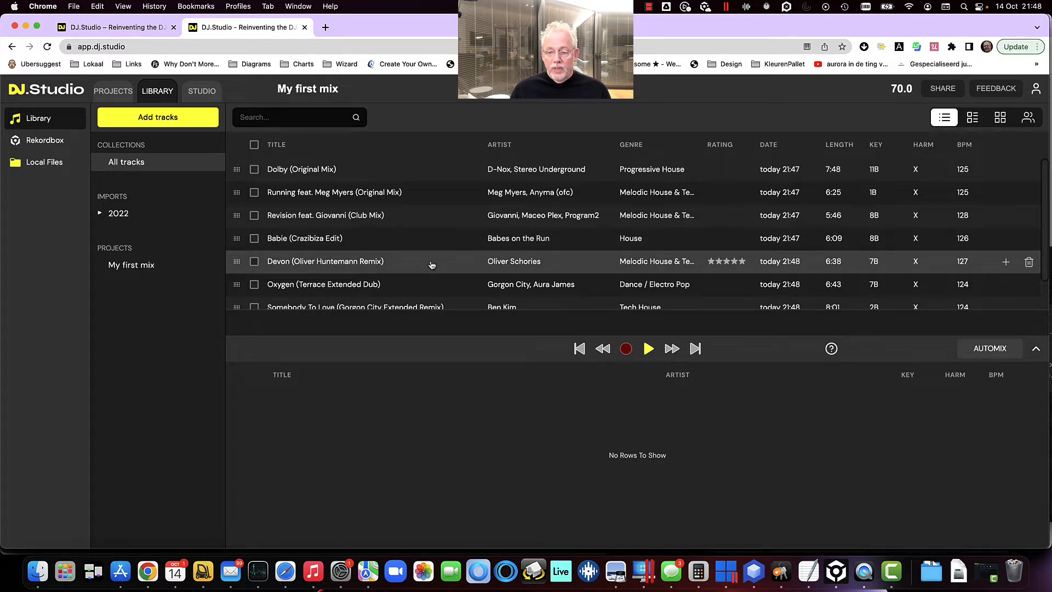
Open the 14/10/2022 import under 2022 and October in the library imports
left_click(99, 215)
left_click(102, 232)
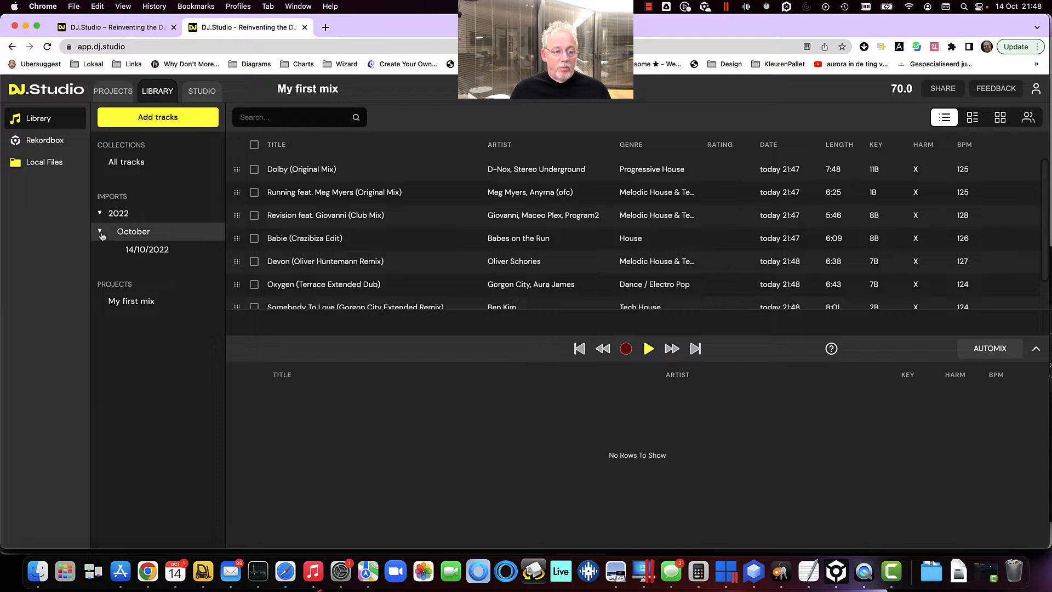
left_click(155, 252)
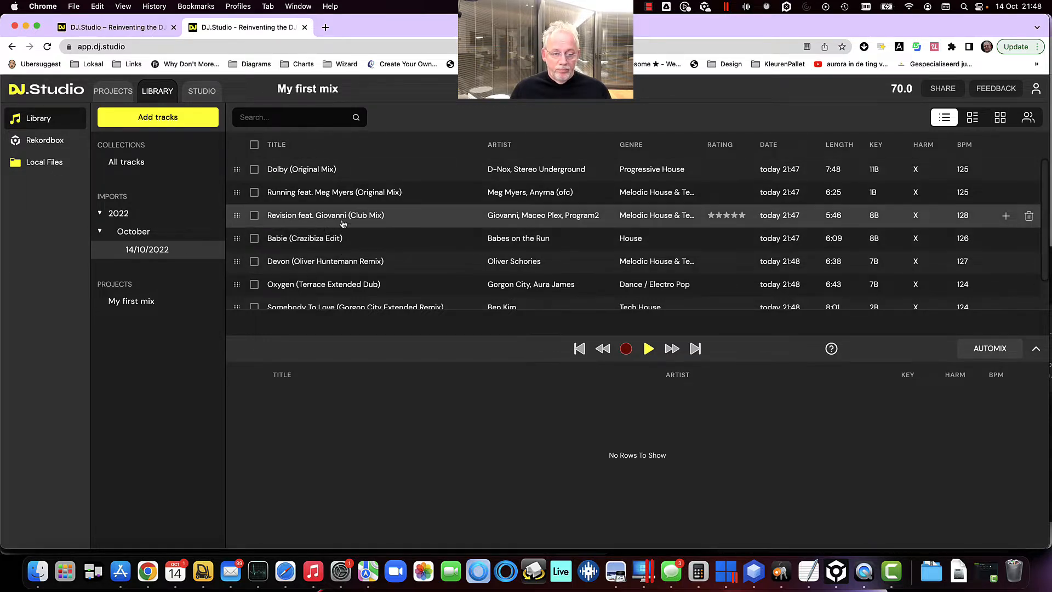
Preview Dolby (Original Mix), jumping to several points in its waveform
left_click(439, 180)
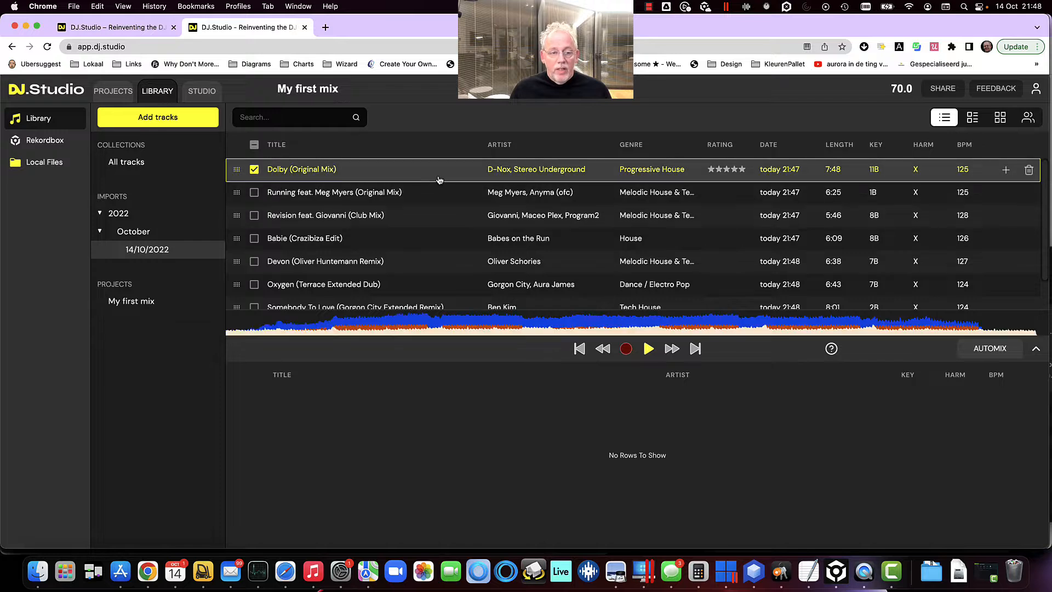
left_click(408, 324)
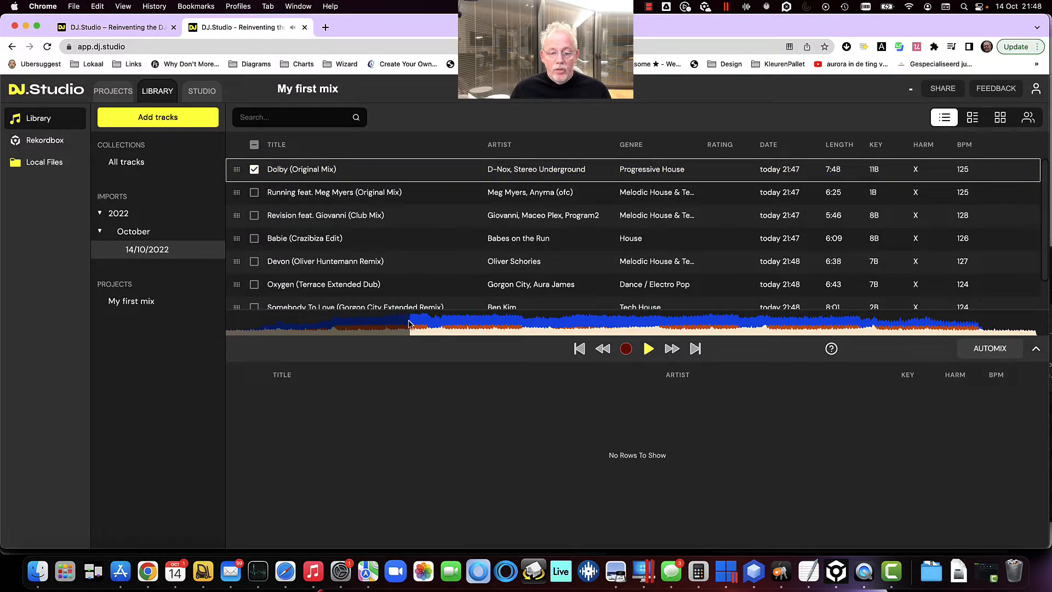
left_click(498, 325)
left_click(556, 325)
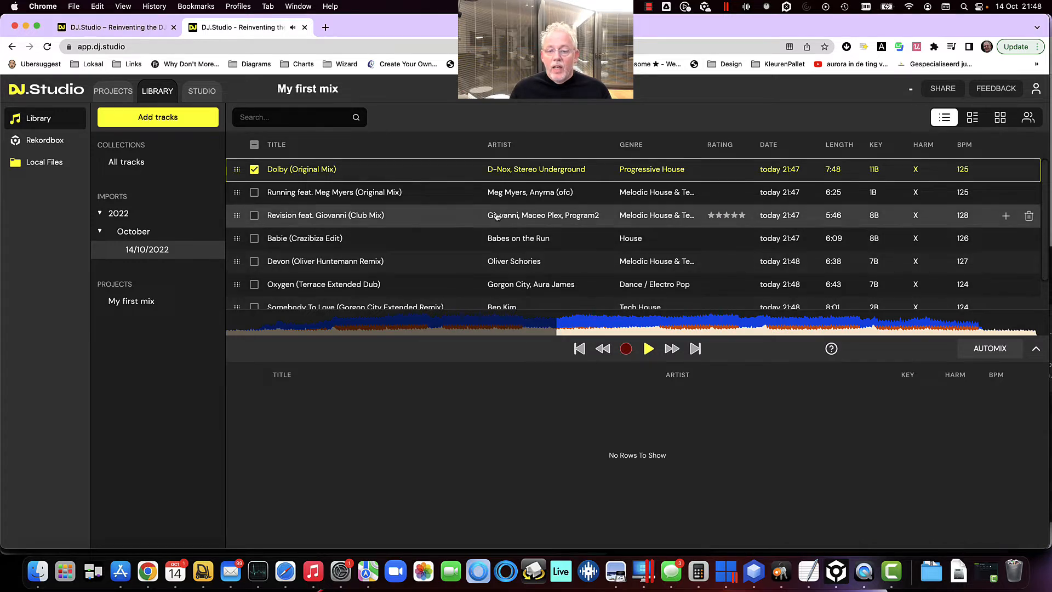
Preview Running, Revision, Babie, Devon and Oxygen, skipping through Oxygen's waveform
left_click(438, 194)
left_click(430, 219)
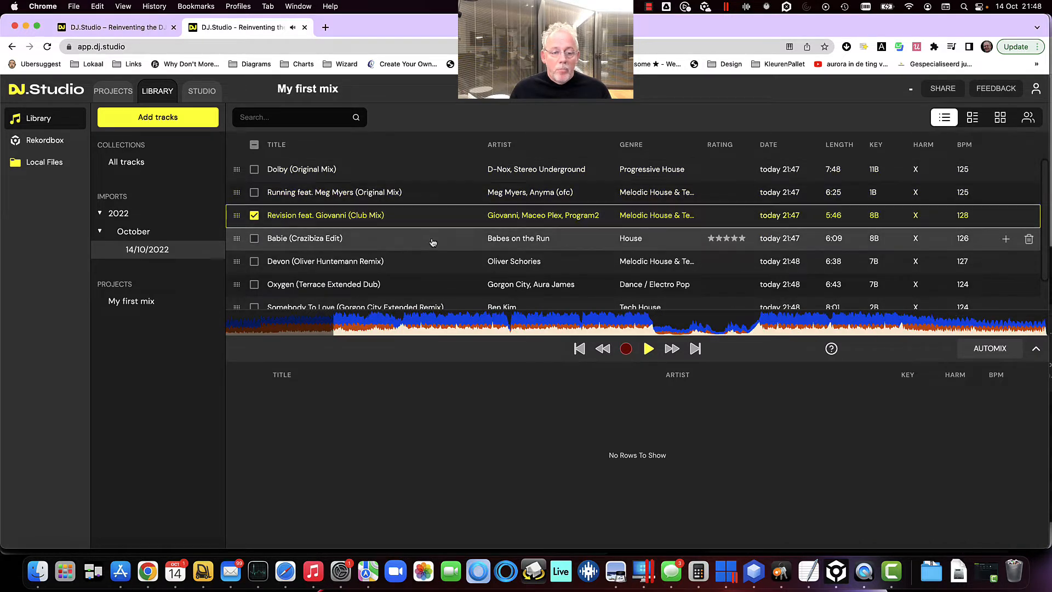
left_click(433, 243)
left_click(436, 264)
left_click(440, 286)
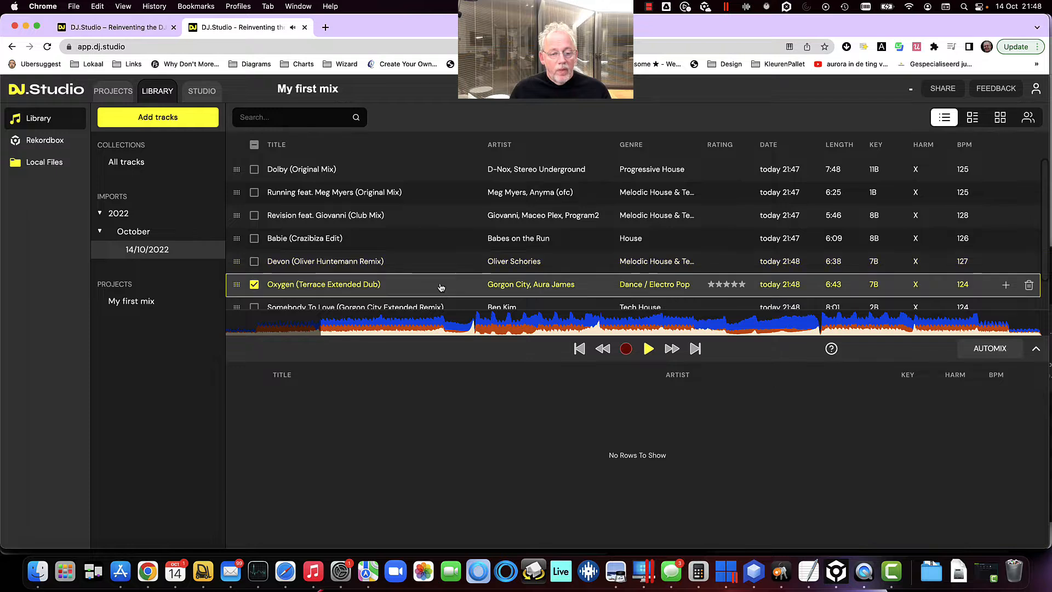
left_click(516, 322)
left_click(639, 328)
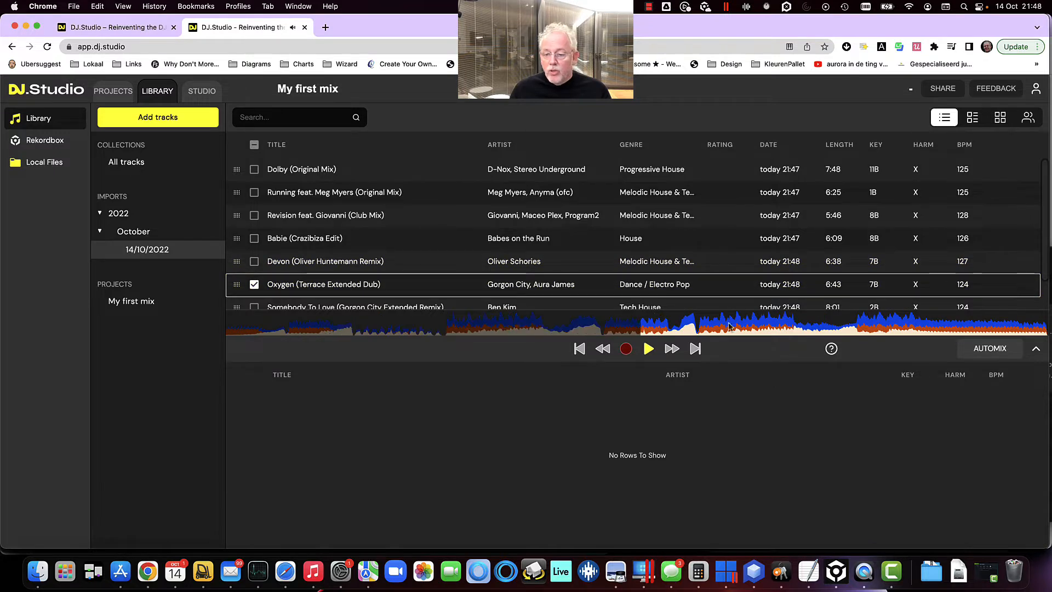
left_click(743, 326)
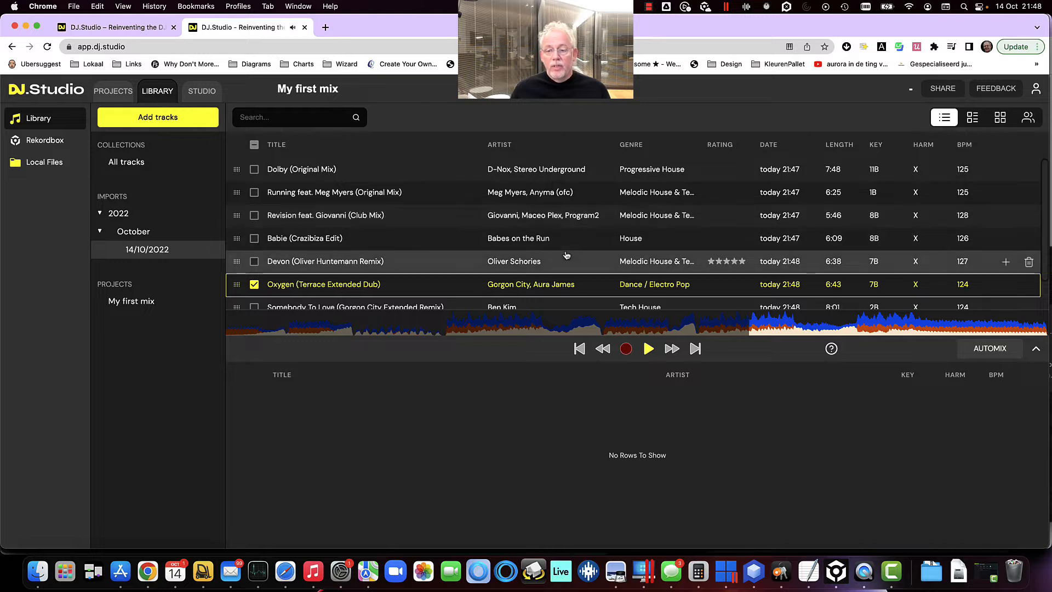
Rate Revision and Devon five stars, and Babie and Oxygen three stars
left_click(742, 215)
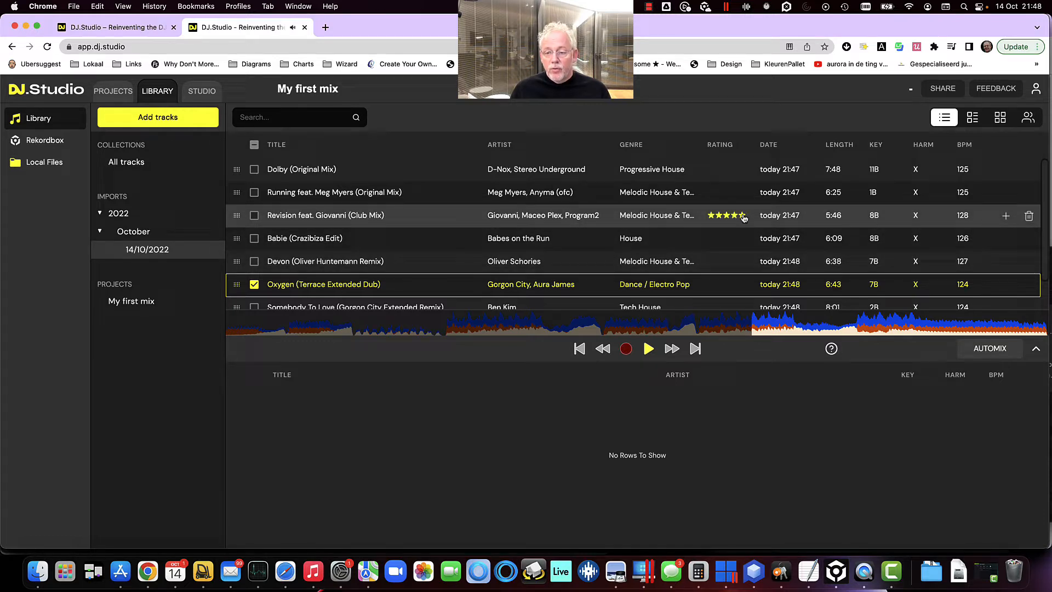
left_click(728, 239)
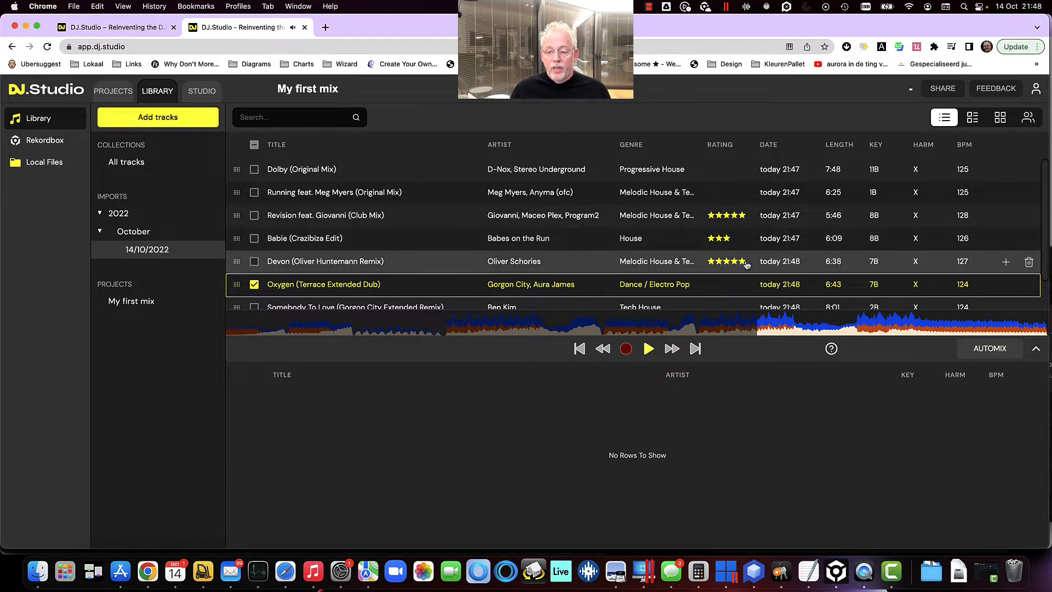
left_click(743, 262)
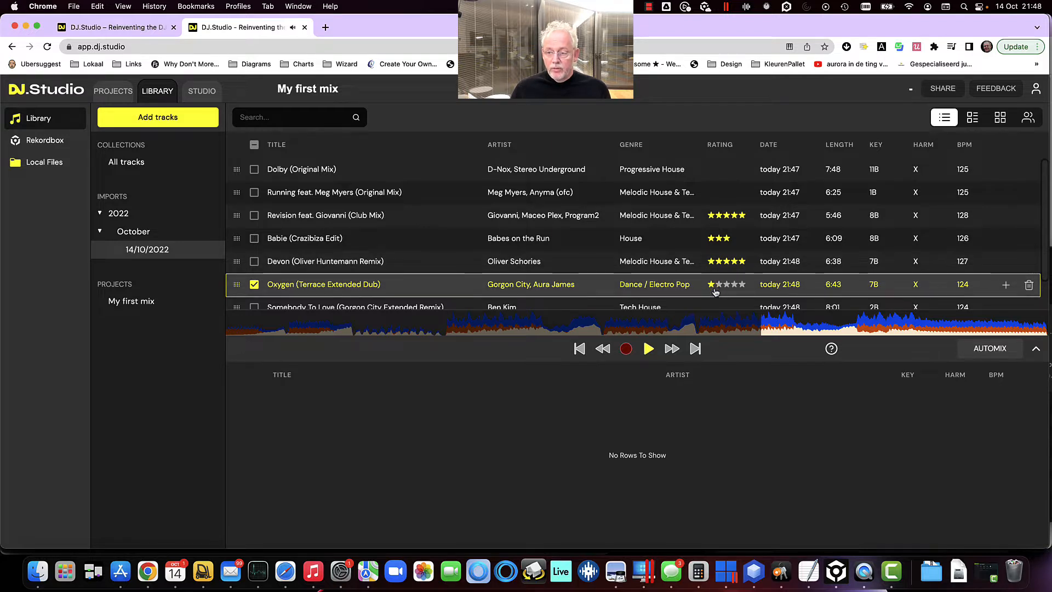
left_click(726, 285)
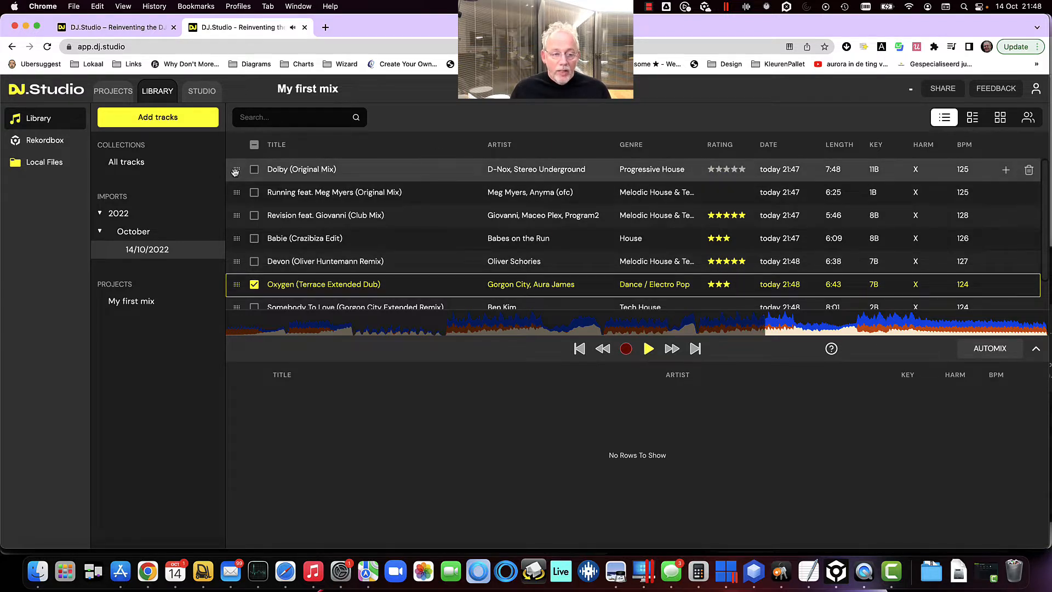
Add Dolby as the mix's first track, followed by the remaining seven library tracks
left_click_drag(236, 170, 269, 430)
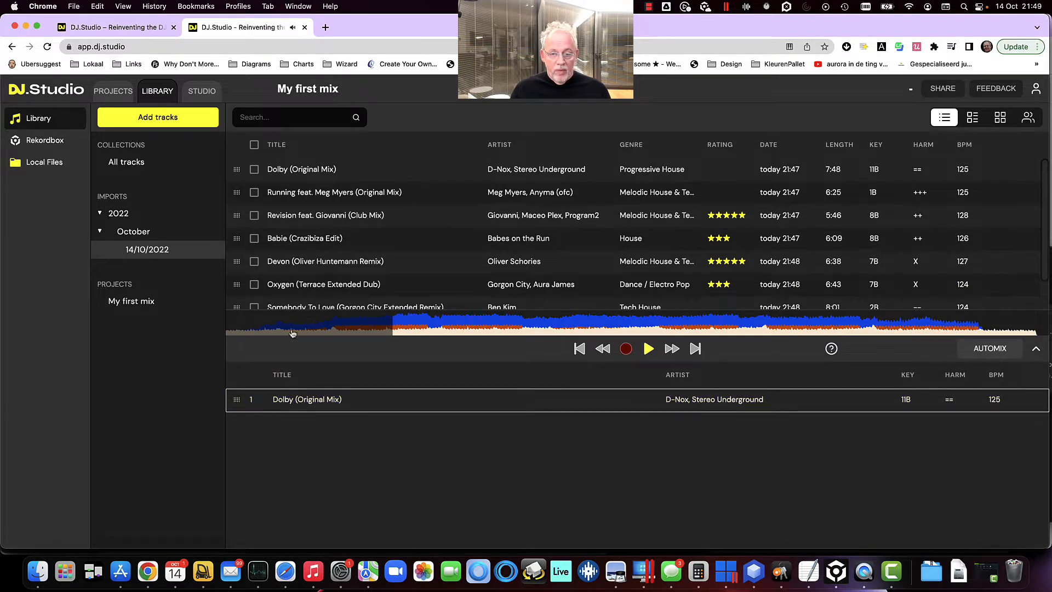
left_click(254, 193)
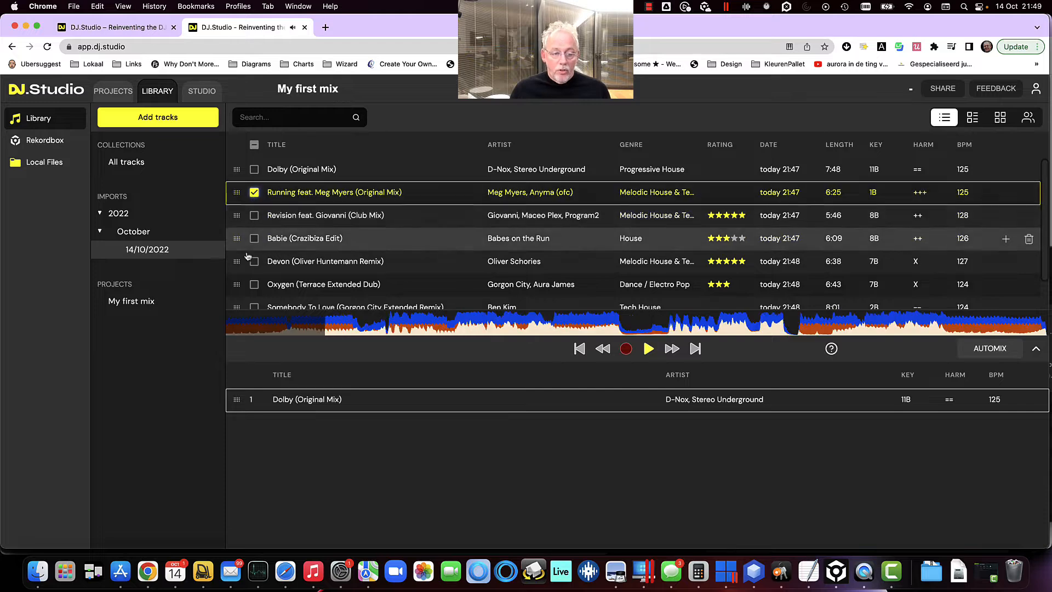
scroll(256, 257, "down", 1)
left_click(254, 297, "shift")
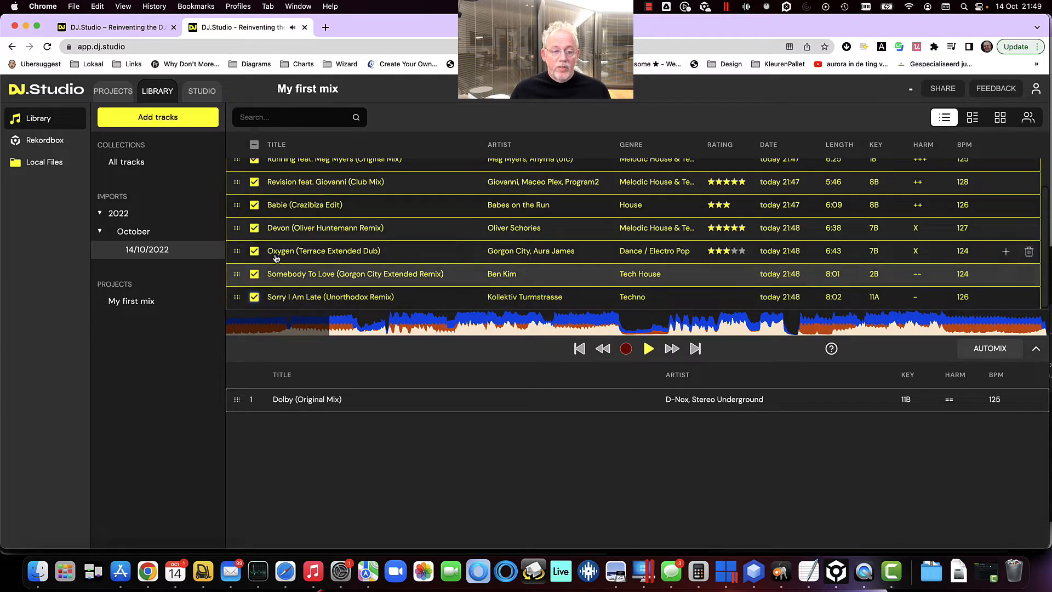
left_click_drag(235, 227, 326, 437)
left_click(327, 441)
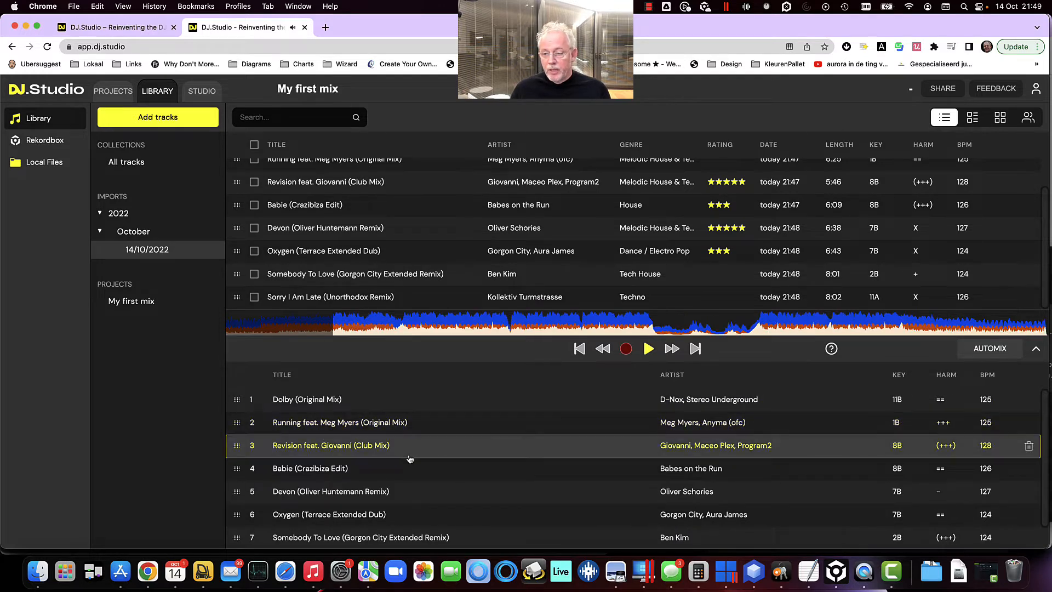
Start playback and move Somebody To Love to fourth place in the mix track list
key("space")
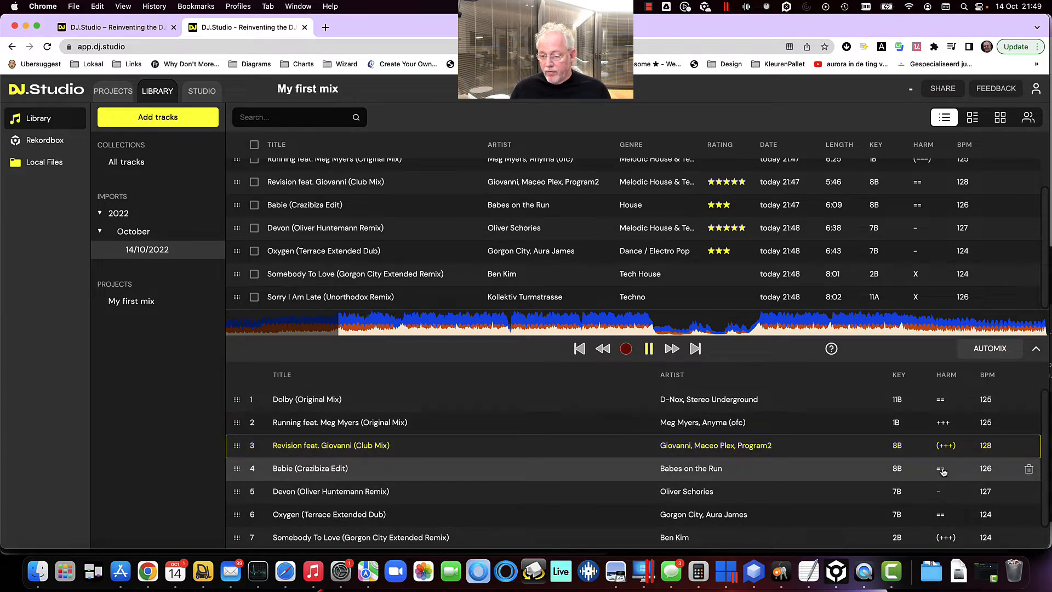
scroll(941, 493, "down", 1)
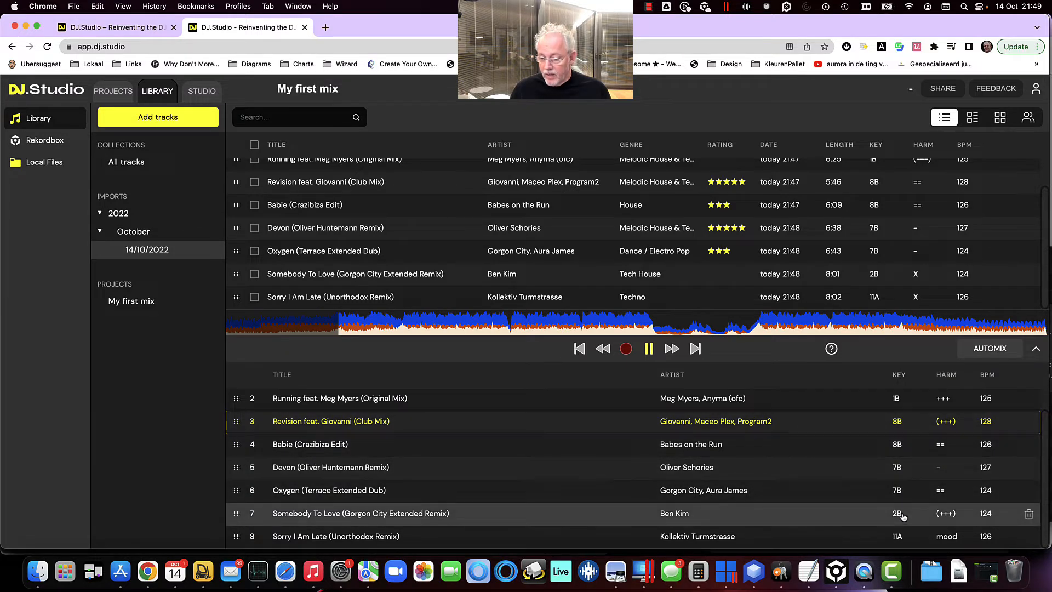
left_click_drag(904, 513, 914, 441)
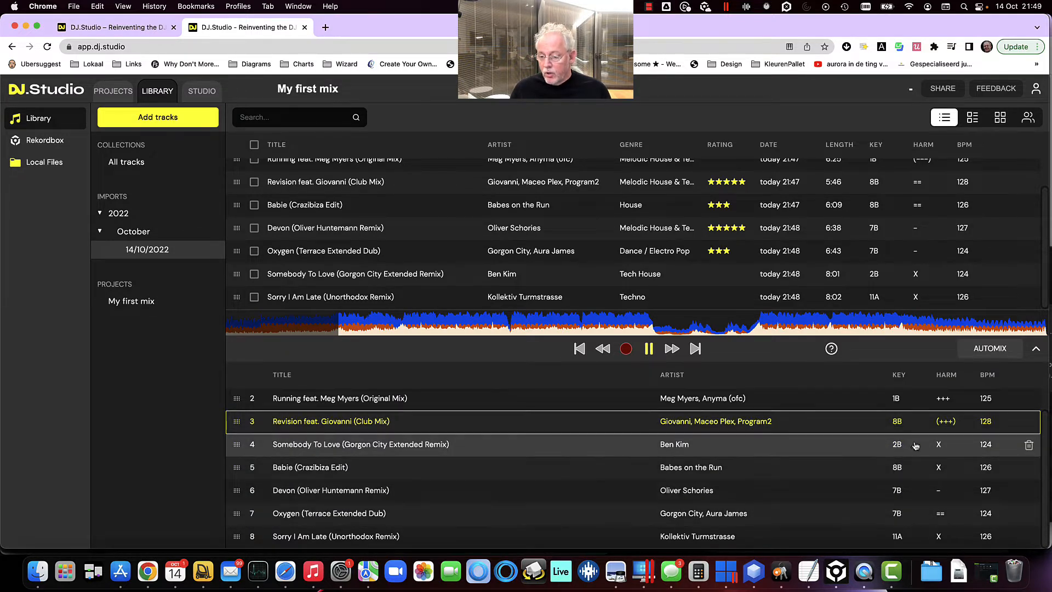
left_click(916, 445)
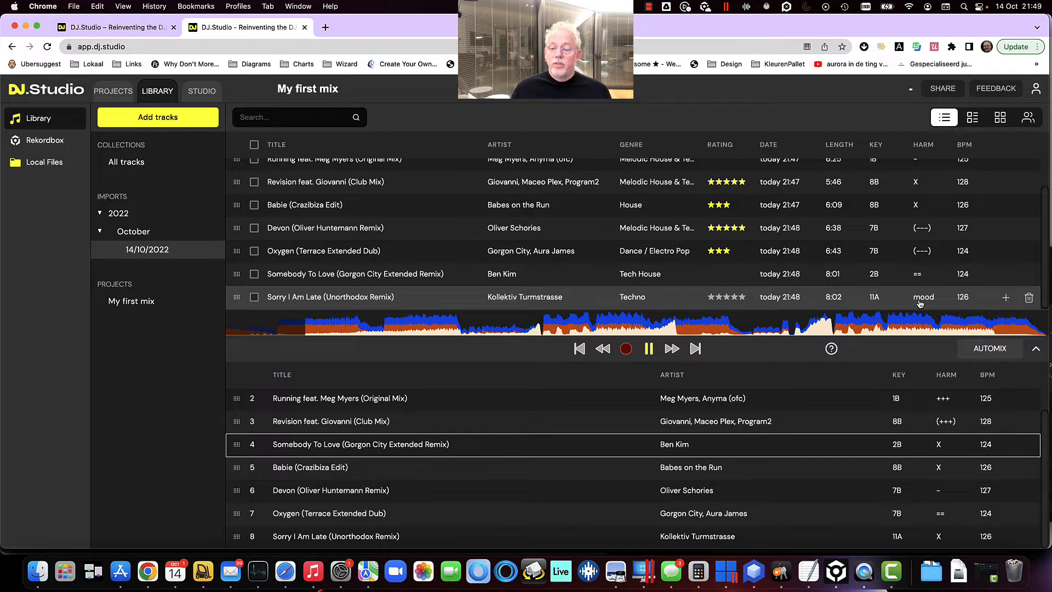
Select tracks in the mix list to compare their harmonic matches with the other tracks
left_click(946, 422)
left_click(943, 453)
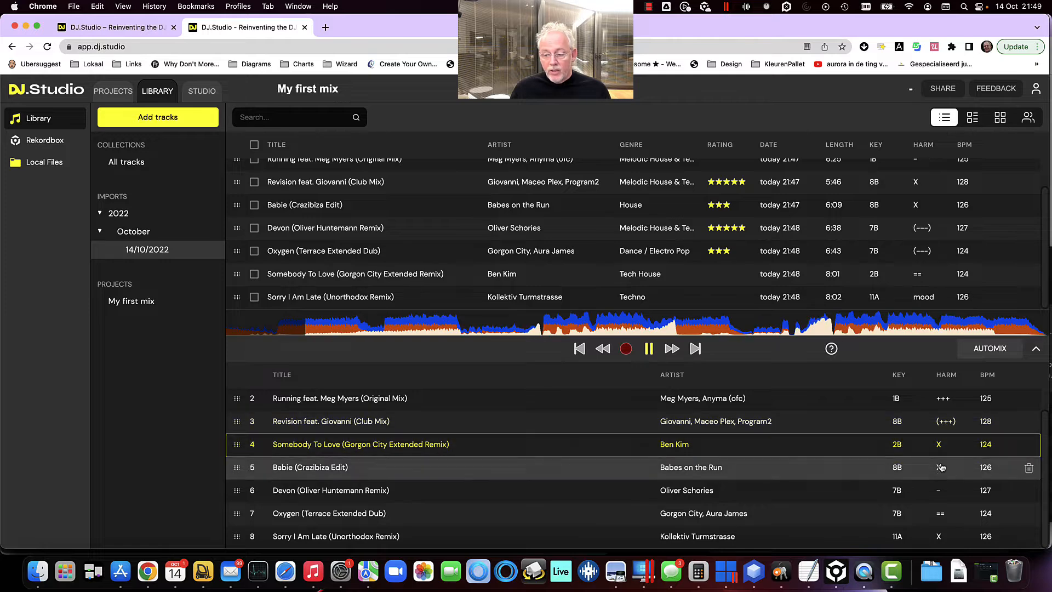
left_click(940, 468)
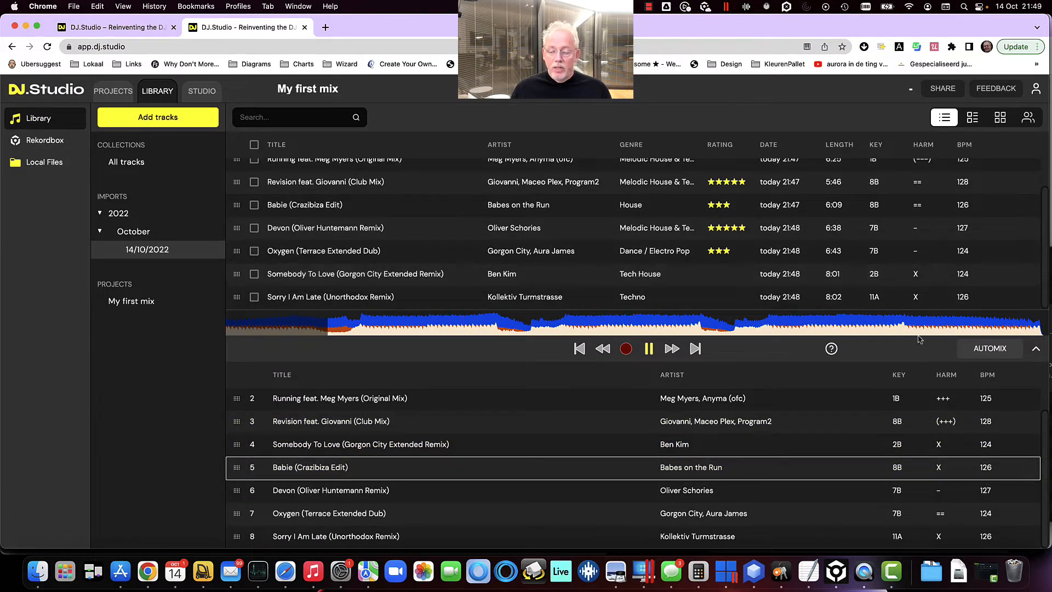
left_click(890, 441)
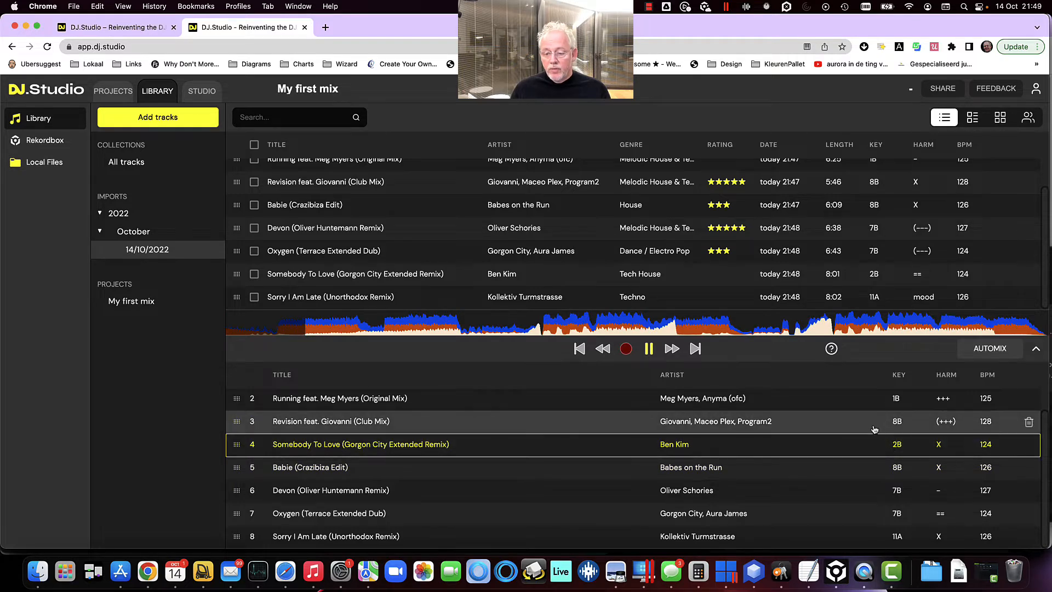
left_click(869, 426)
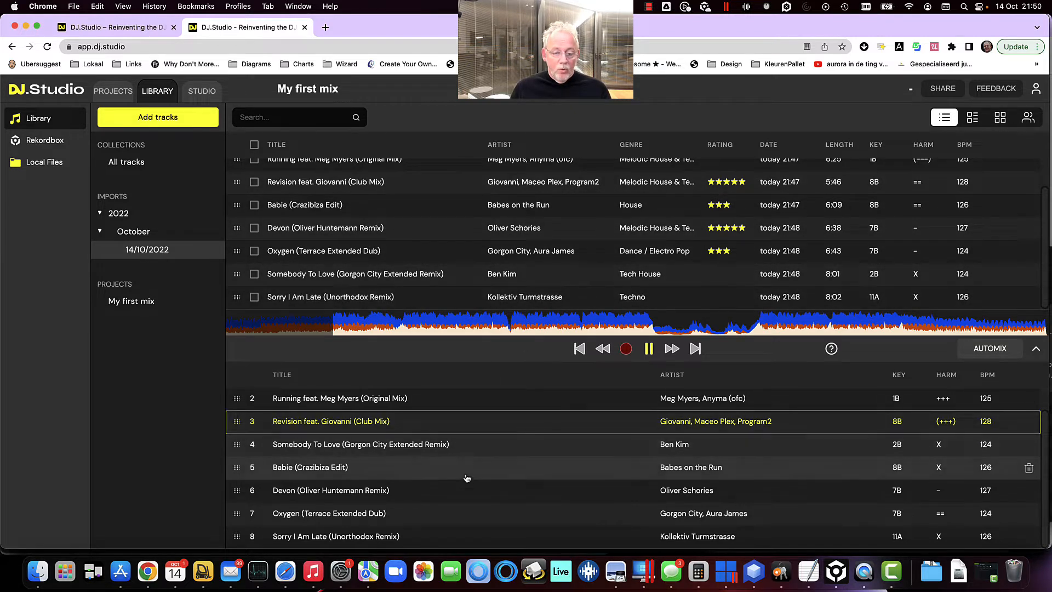
Open the mix in the Studio timeline view
scroll(520, 483, "up", 1)
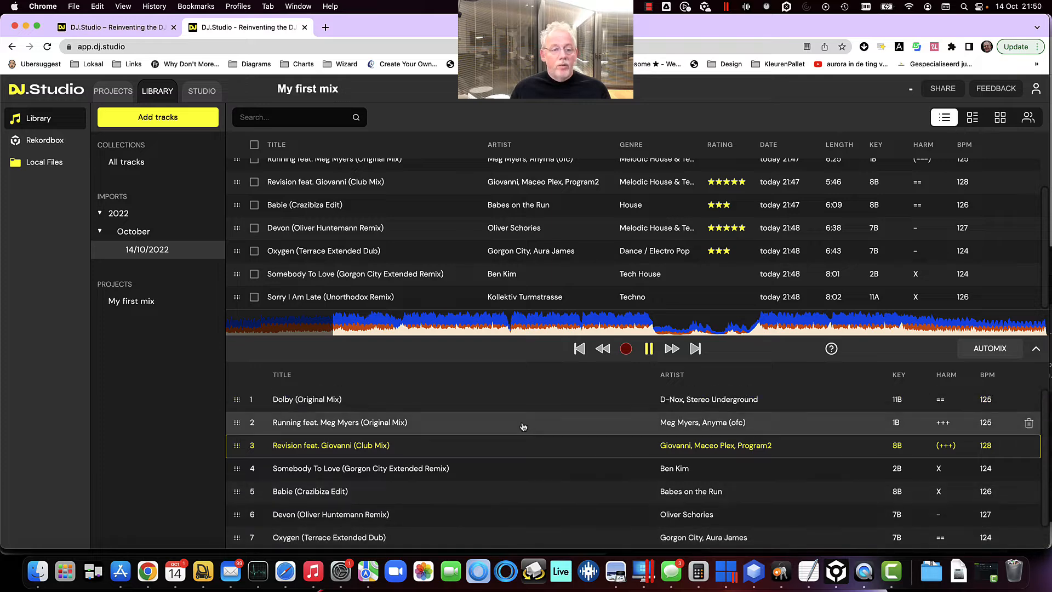
left_click(201, 91)
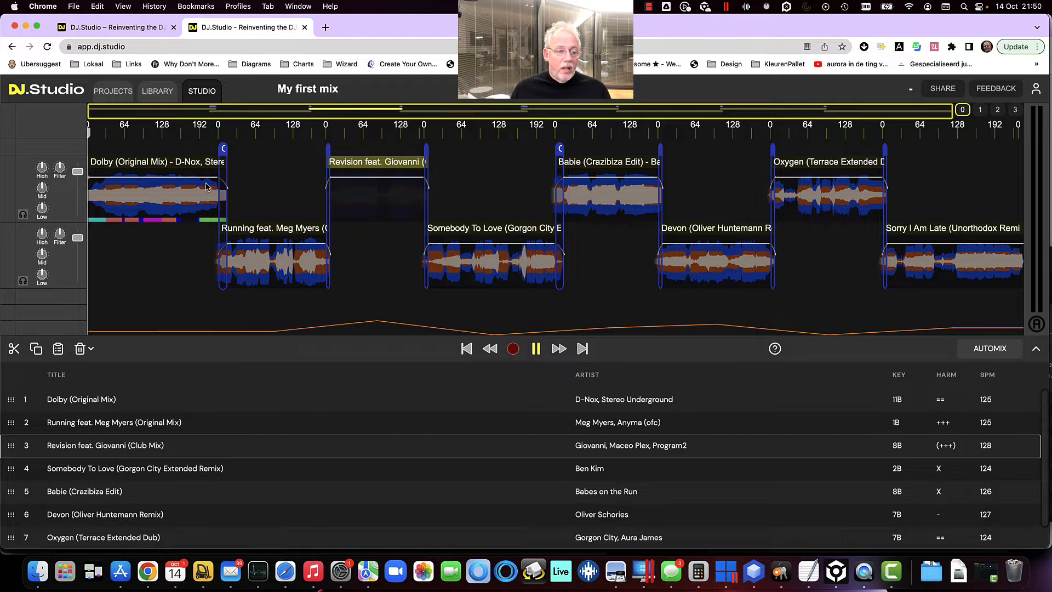
Move the transition between Dolby and Running earlier so Running starts before Dolby ends, opening its transition settings
left_click(222, 203)
scroll(222, 203, "up", 10)
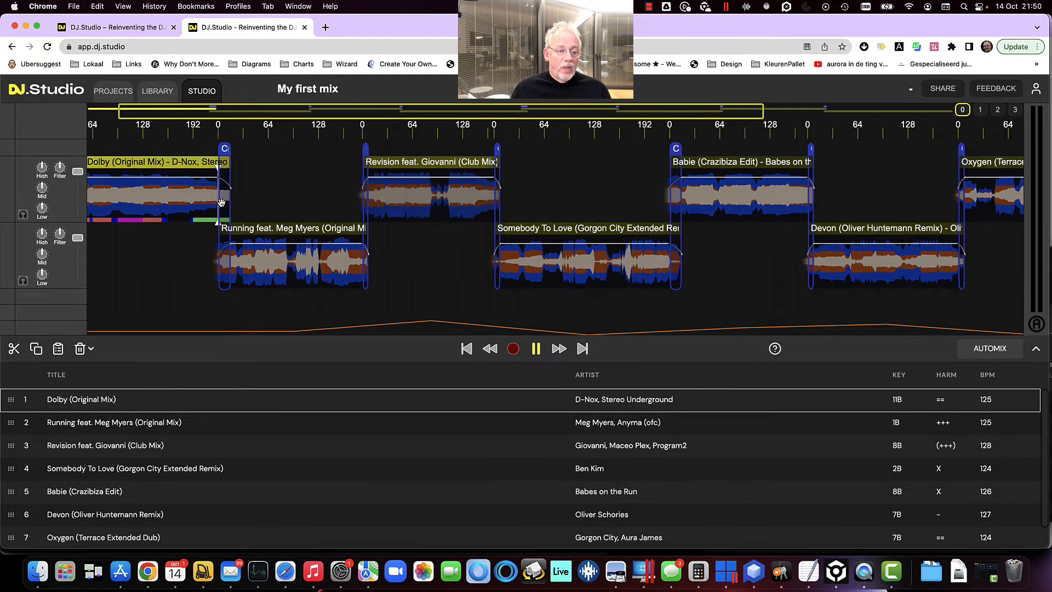
scroll(221, 203, "up", 5)
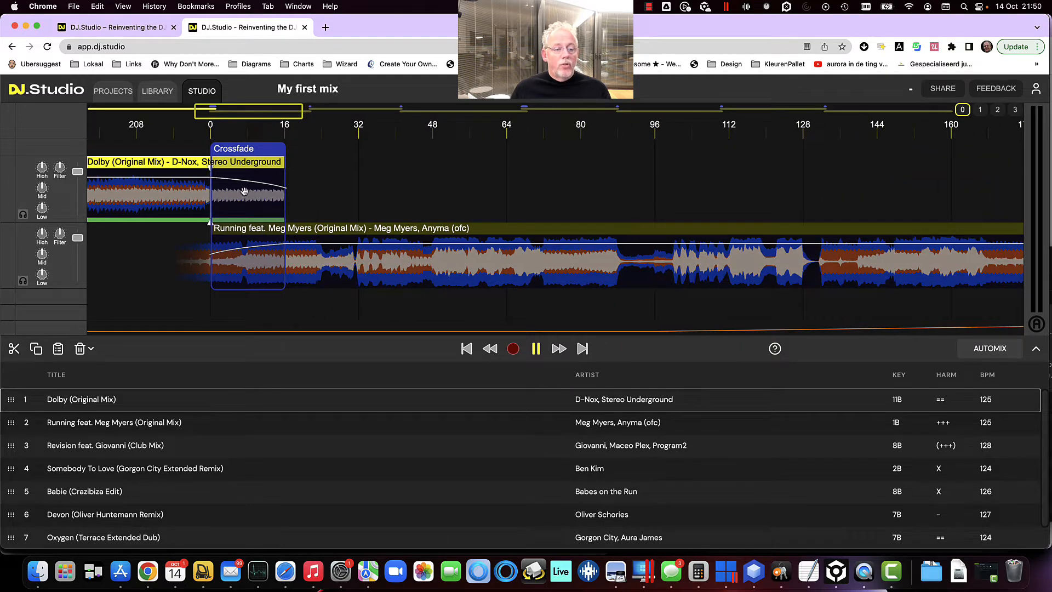
left_click_drag(334, 191, 605, 190)
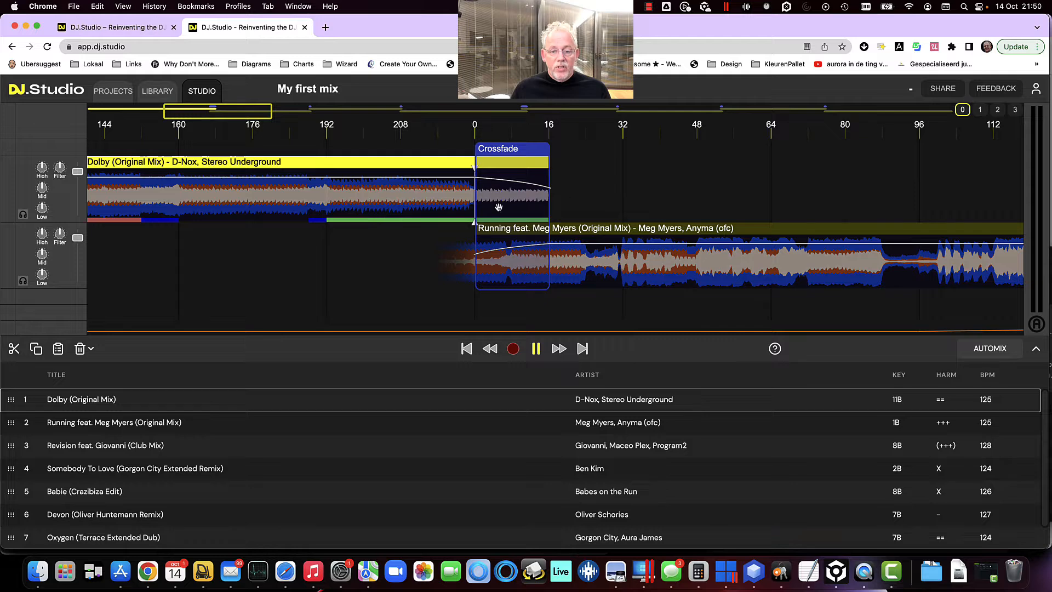
left_click_drag(513, 199, 359, 191)
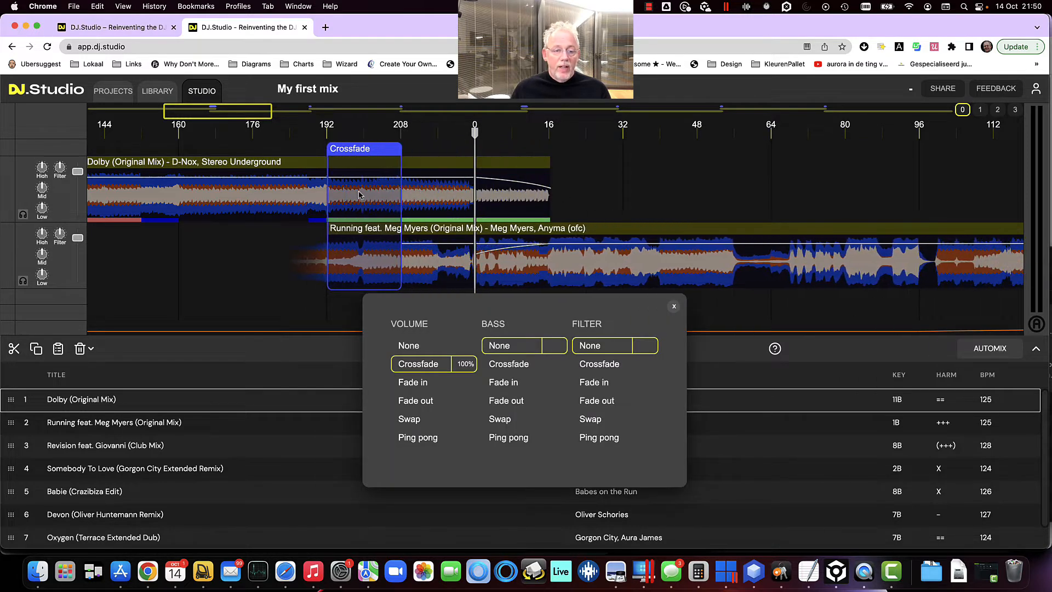
Try the Fade in and Fade out volume effects on this transition, then return it to Crossfade
key("3")
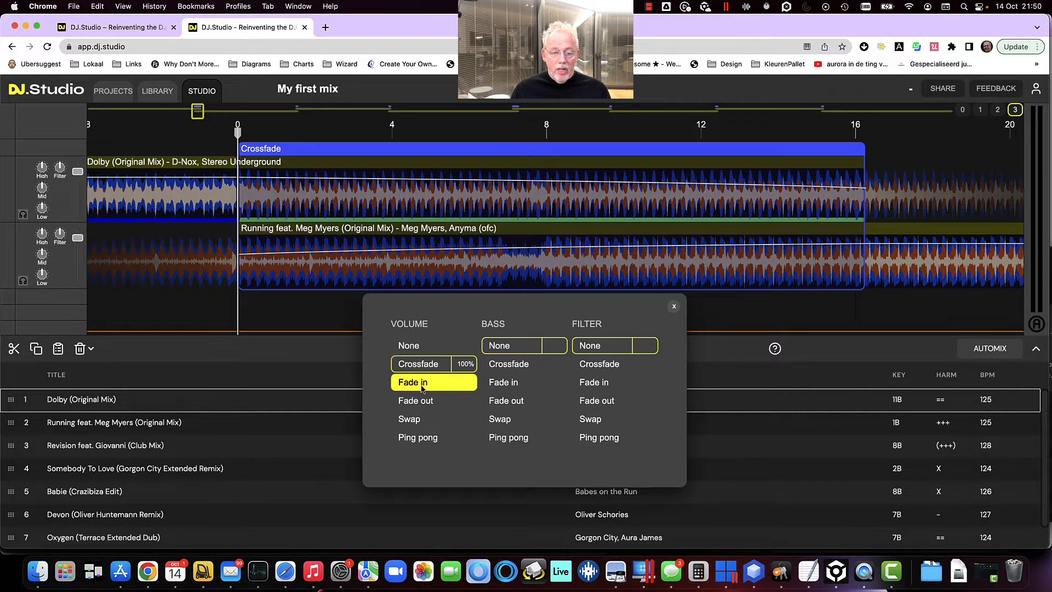
left_click(422, 388)
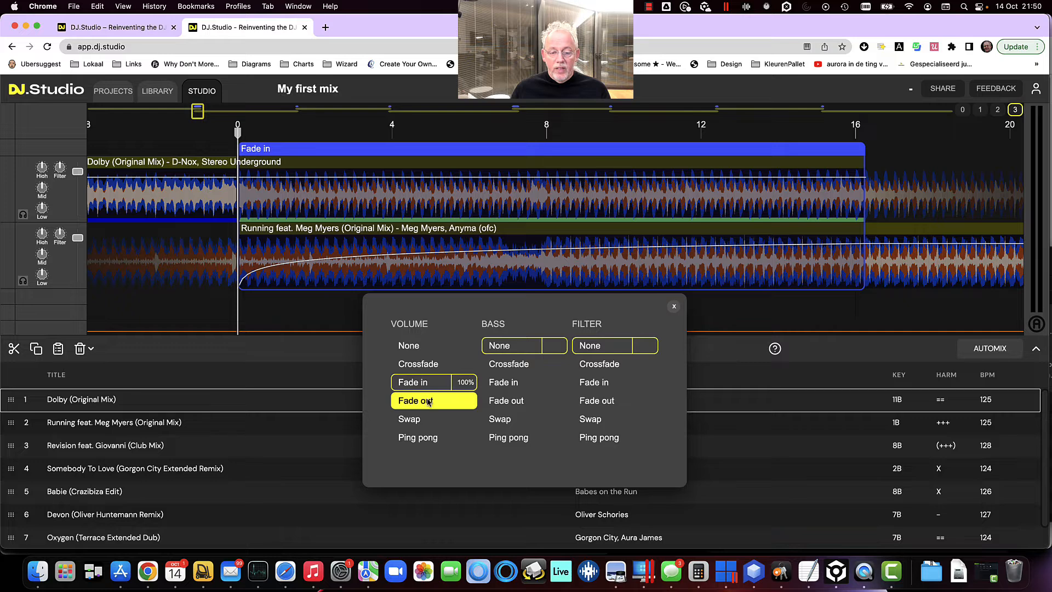
left_click(429, 402)
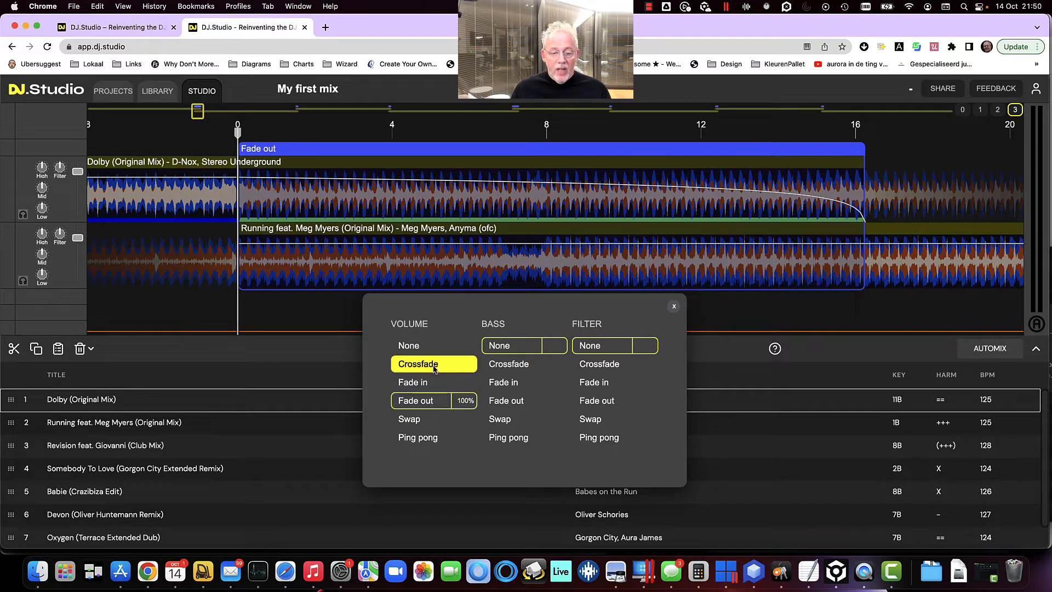
left_click(434, 365)
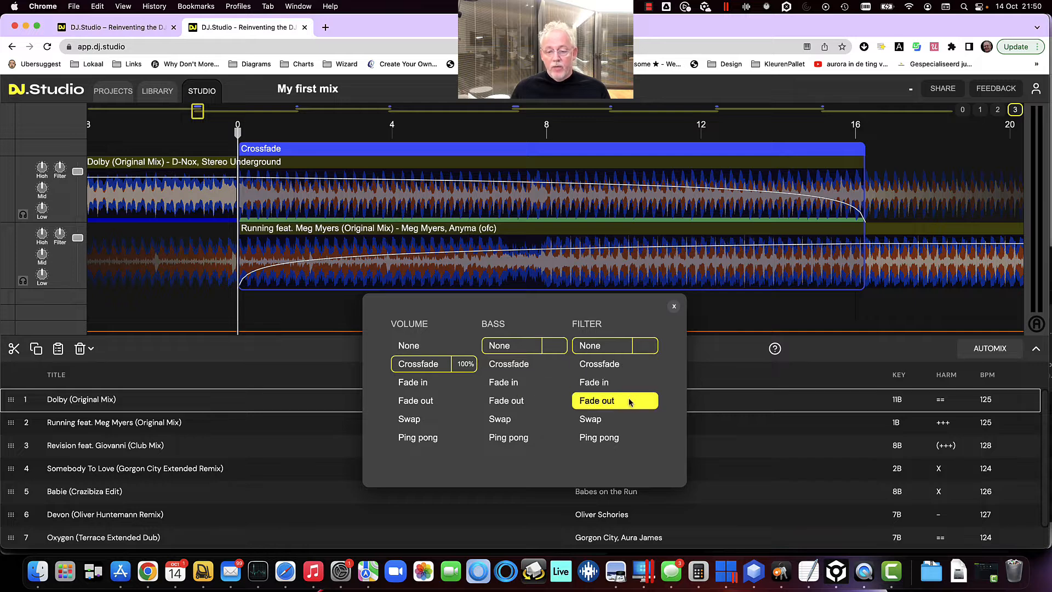
Set the transition's bass effect to Fade in, then change it to Swap
left_click(509, 385)
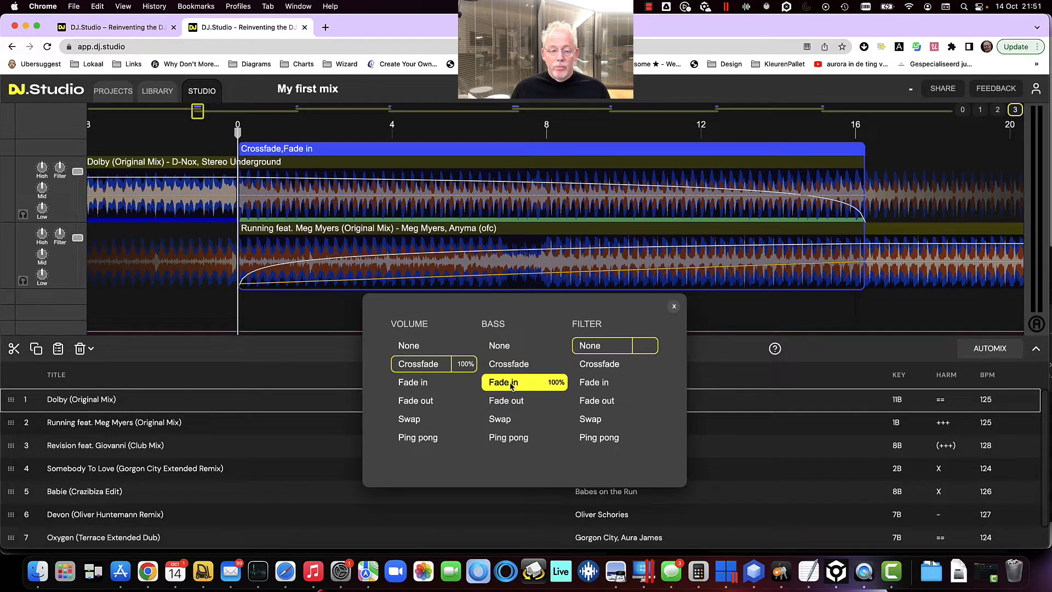
left_click(507, 420)
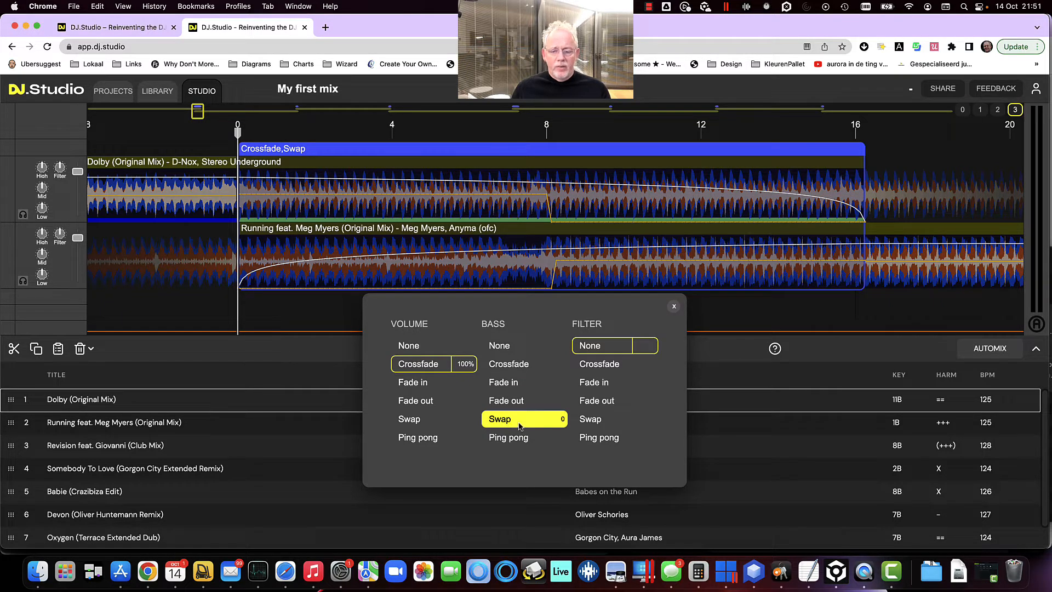
left_click(560, 423)
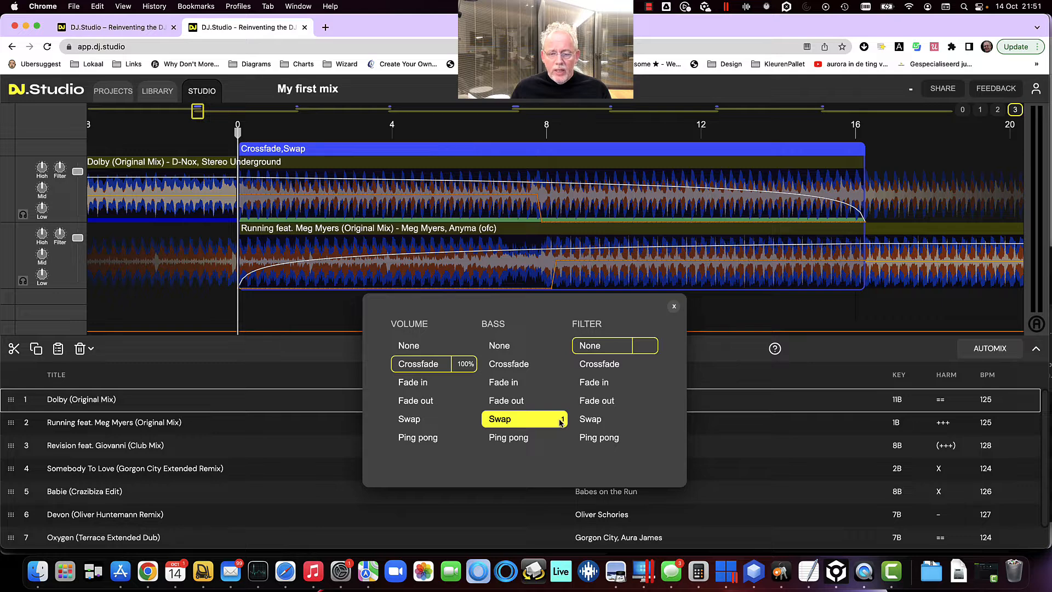
left_click(560, 422)
left_click(562, 422)
left_click(561, 422)
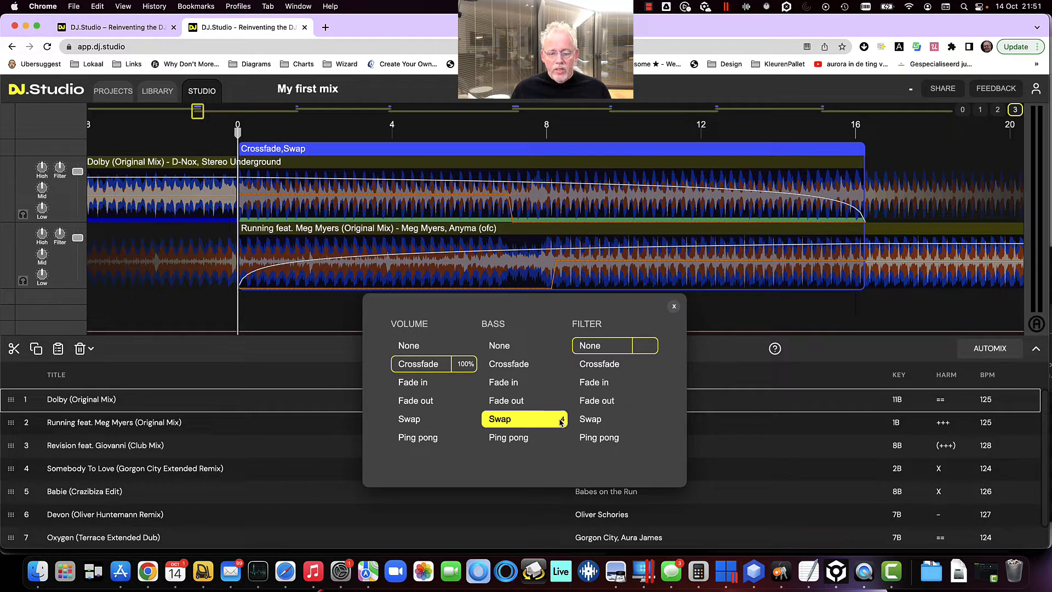
left_click(561, 422)
left_click(562, 422)
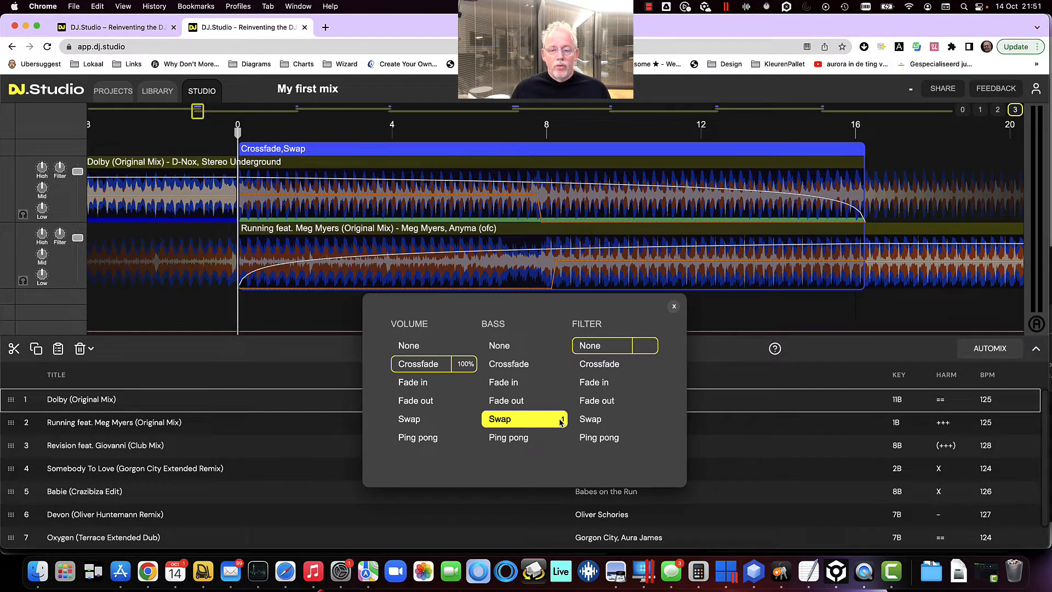
left_click(561, 422)
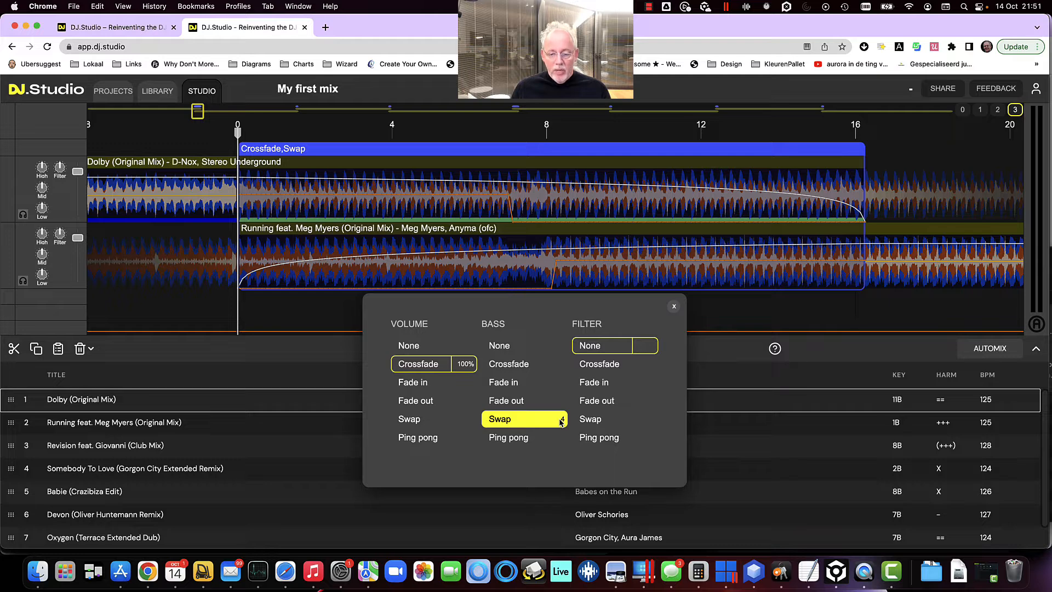
left_click(562, 422)
Adjust the volume Crossfade percentage for the transition and close the transition settings
left_click(466, 364)
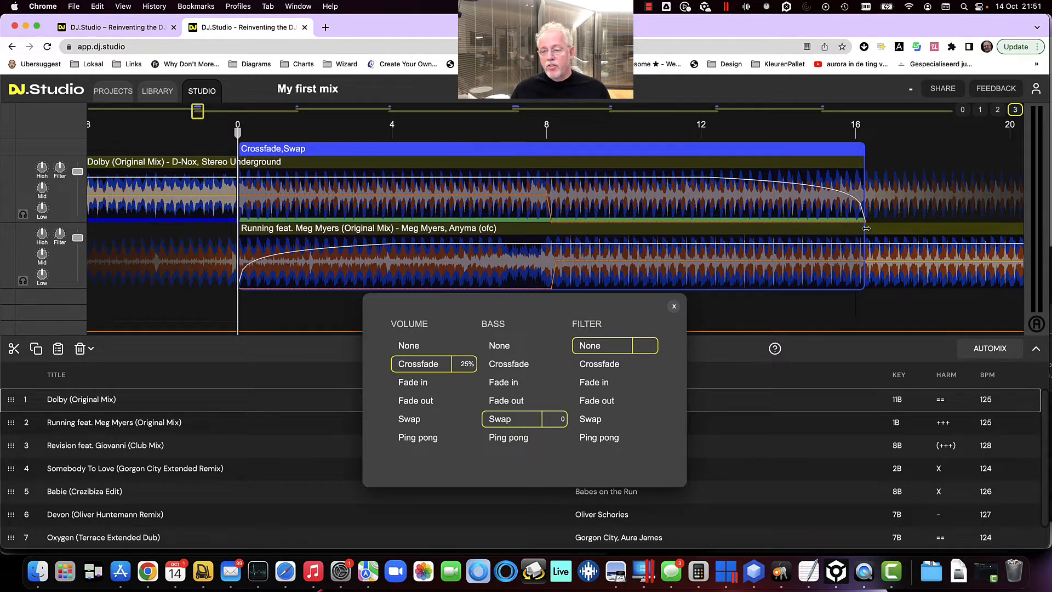
left_click(466, 365)
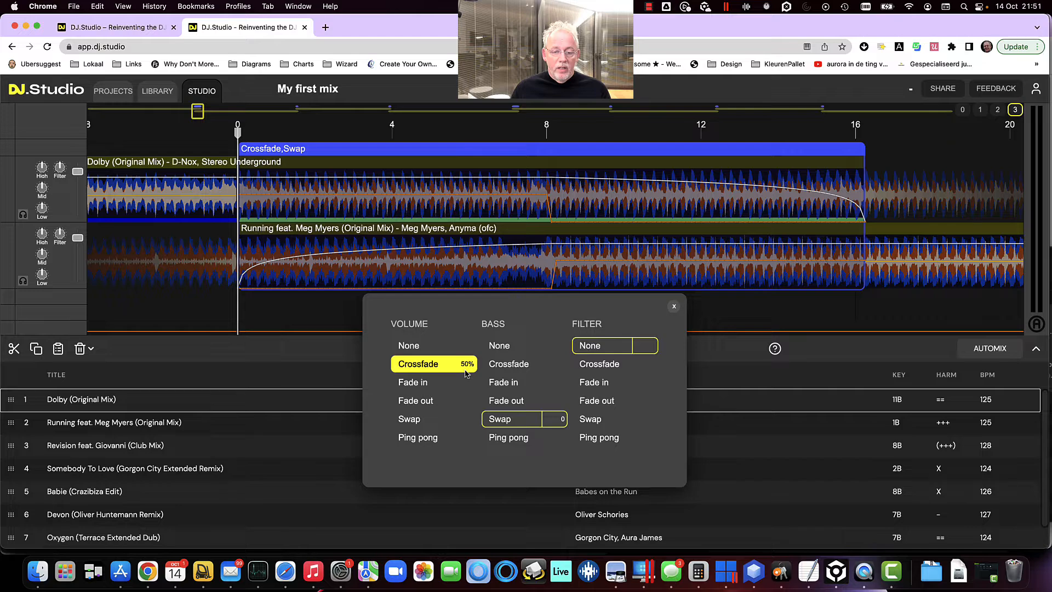
left_click(467, 365)
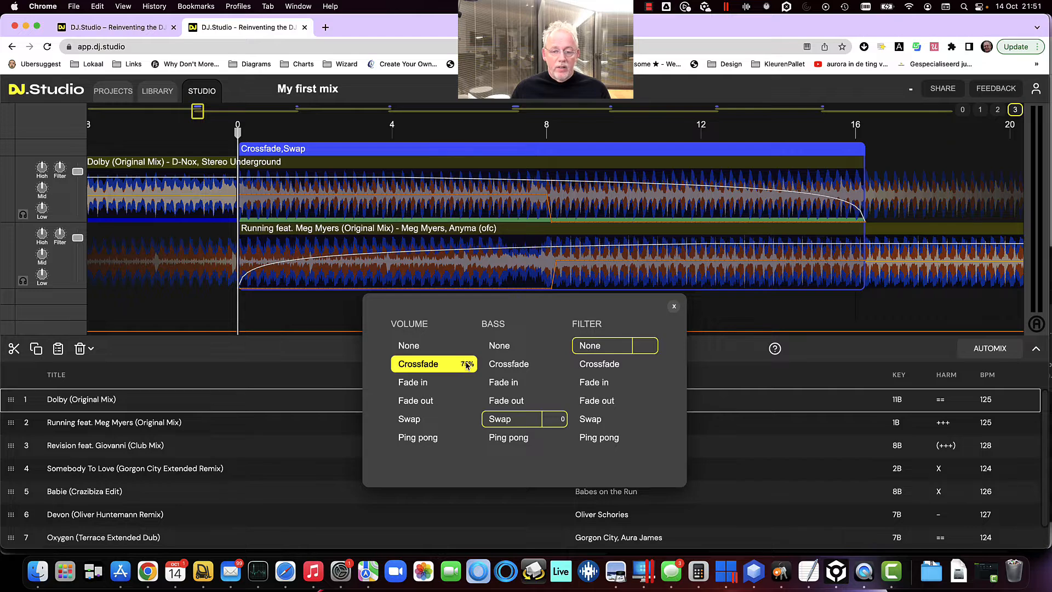
left_click(674, 306)
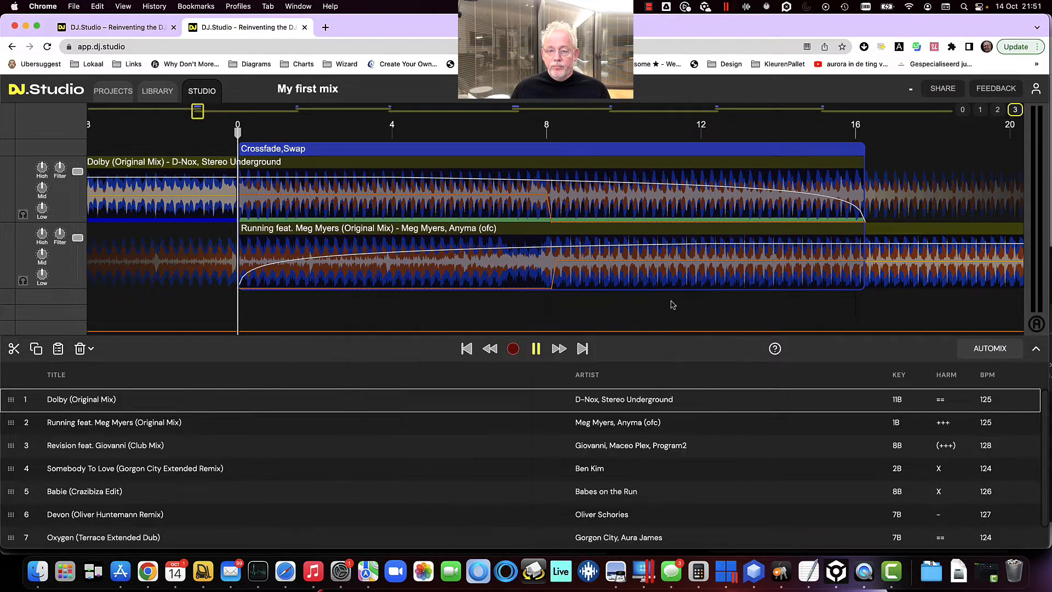
Zoom in and out around the Dolby to Running transition to inspect its volume and bass curves
scroll(462, 198, "down", 5)
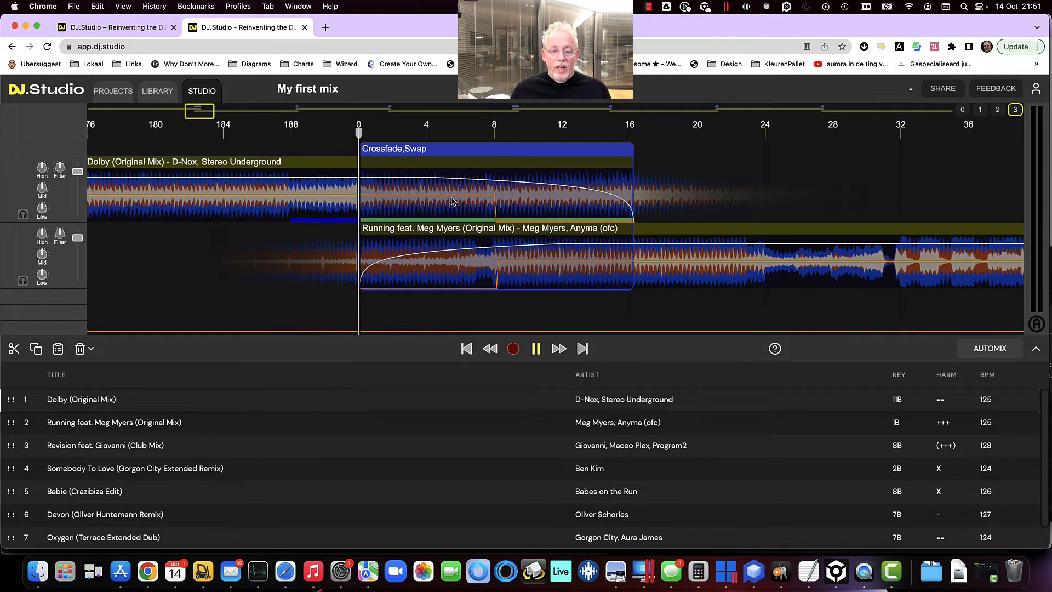
scroll(453, 201, "down", 3)
left_click(453, 202)
scroll(453, 202, "up", 5)
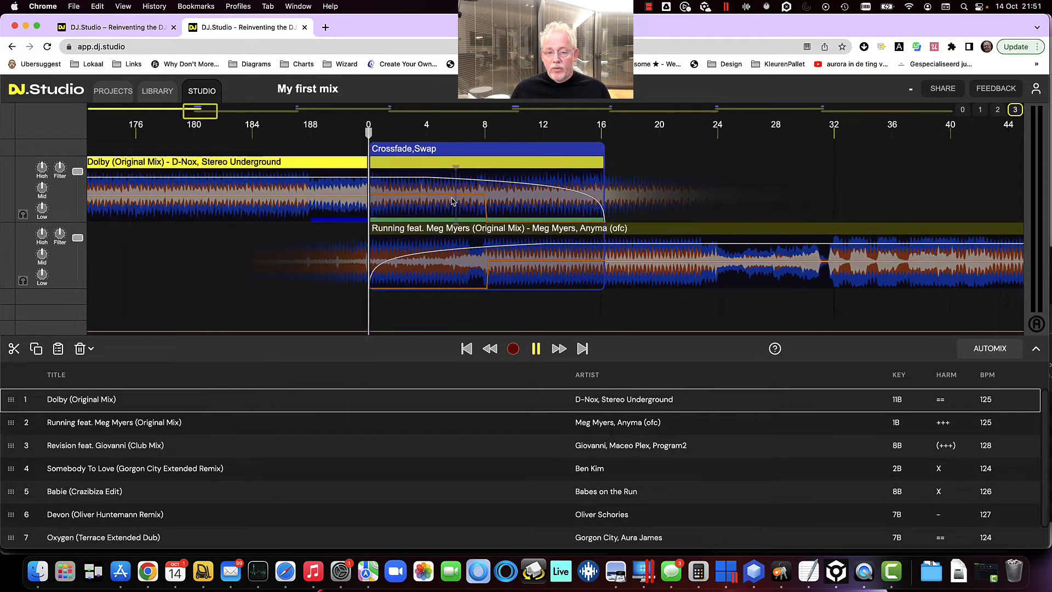
scroll(452, 201, "down", 4)
scroll(453, 202, "down", 1)
scroll(452, 201, "up", 2)
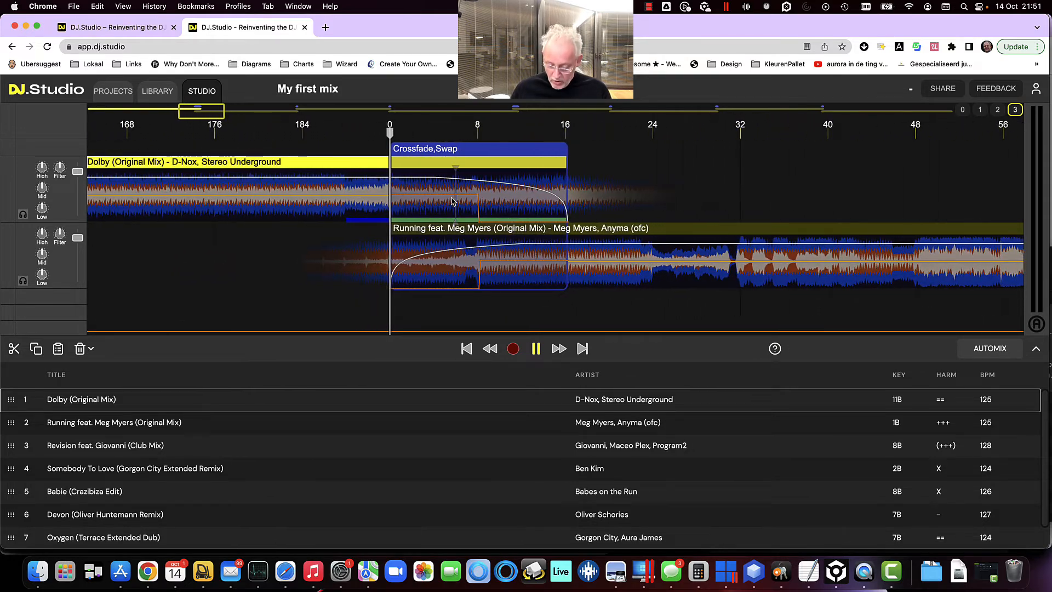
scroll(453, 201, "up", 5)
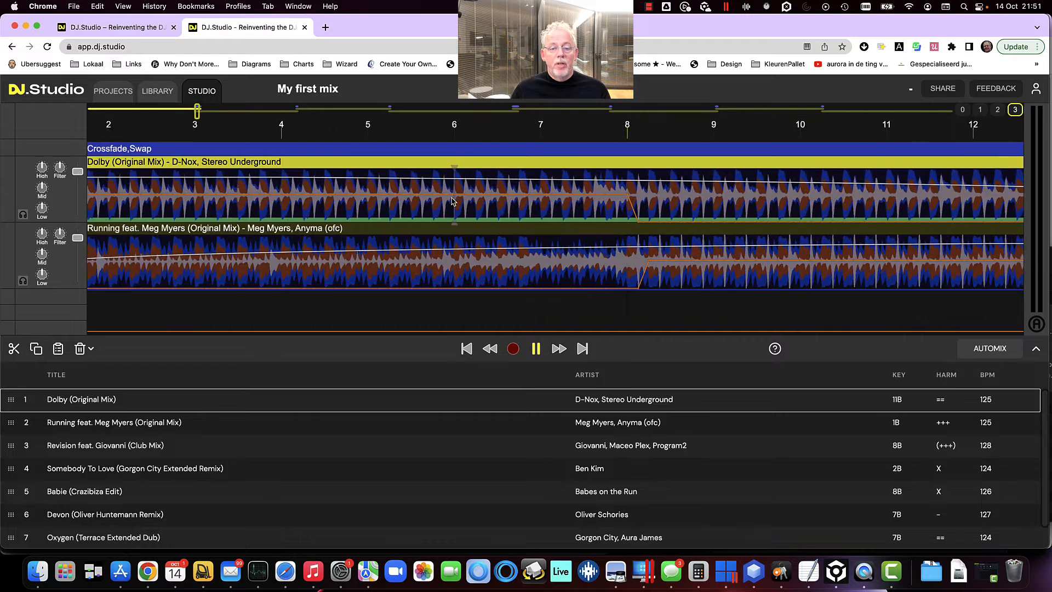
scroll(453, 202, "down", 5)
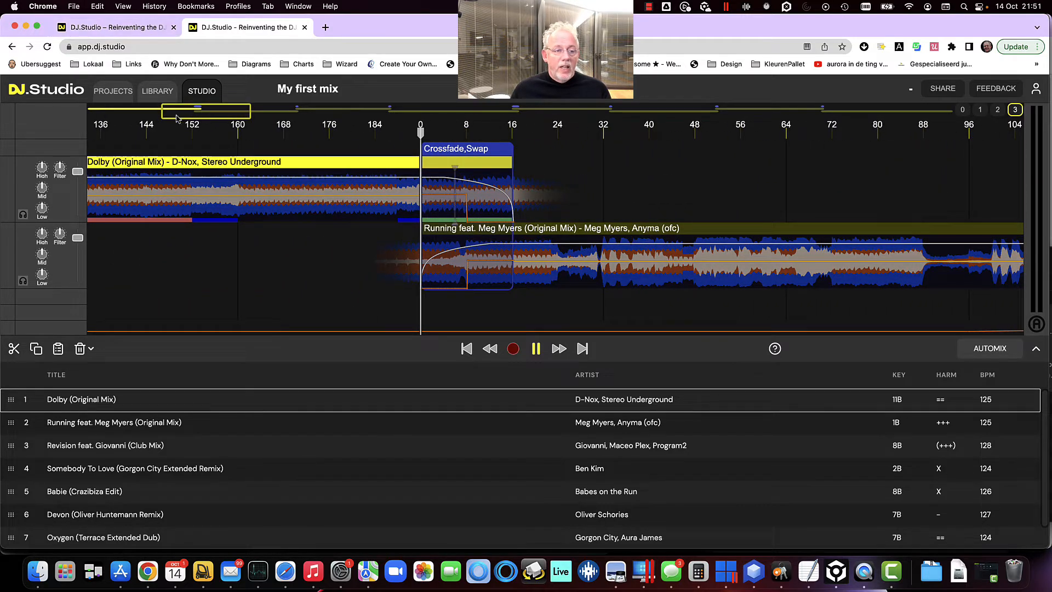
Browse along the timeline to inspect the transitions between the later tracks
left_click_drag(193, 113, 364, 114)
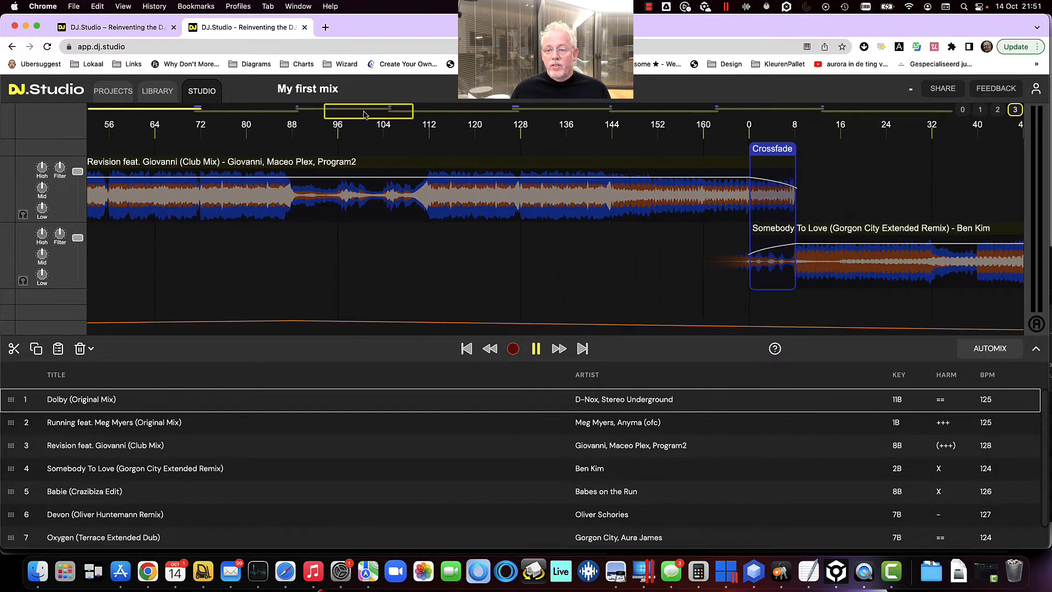
left_click(719, 110)
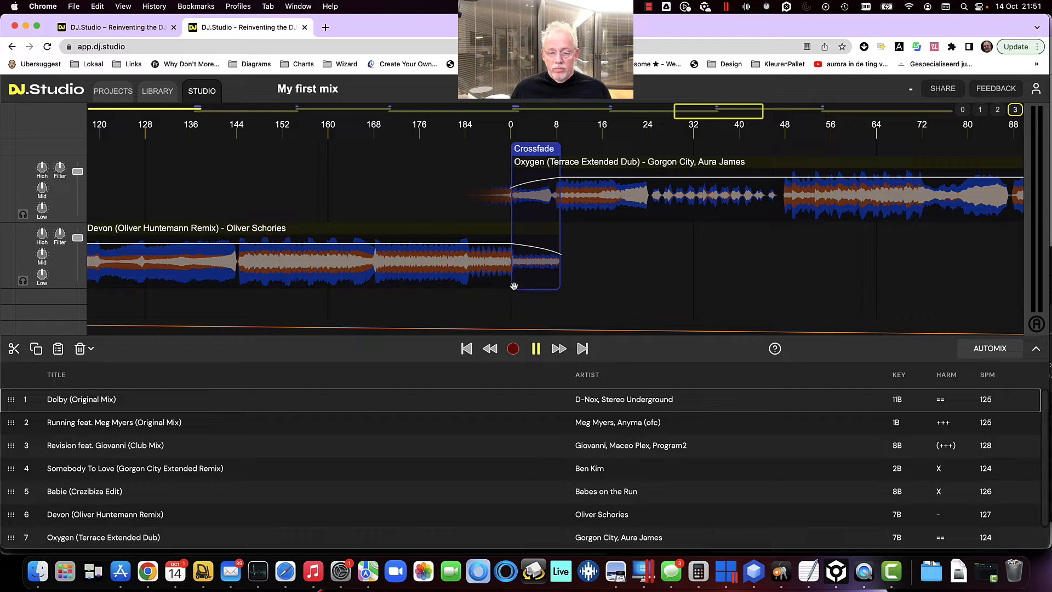
scroll(513, 285, "down", 3)
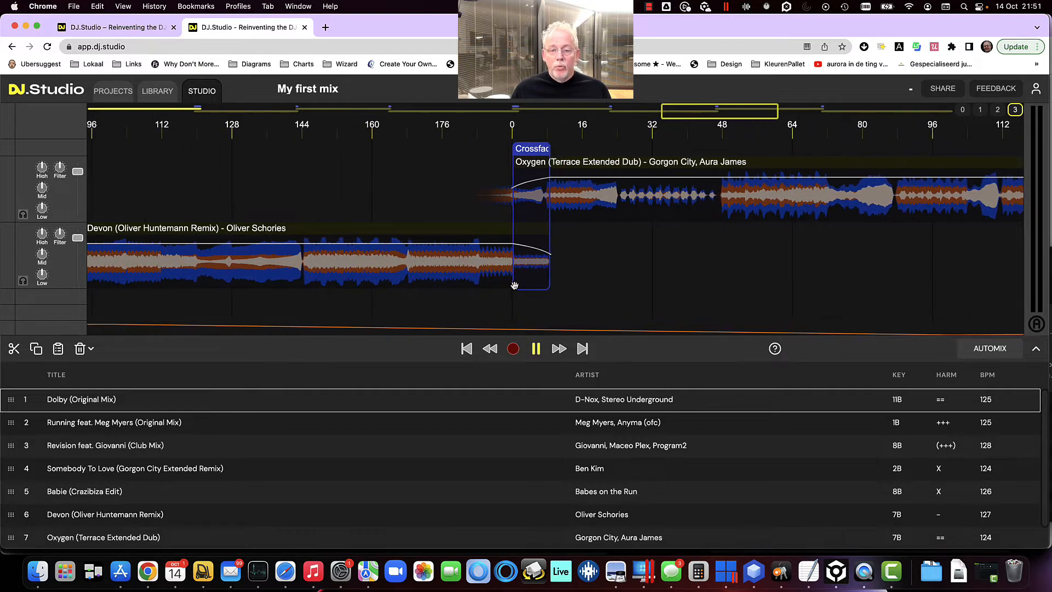
left_click_drag(264, 186, 747, 197)
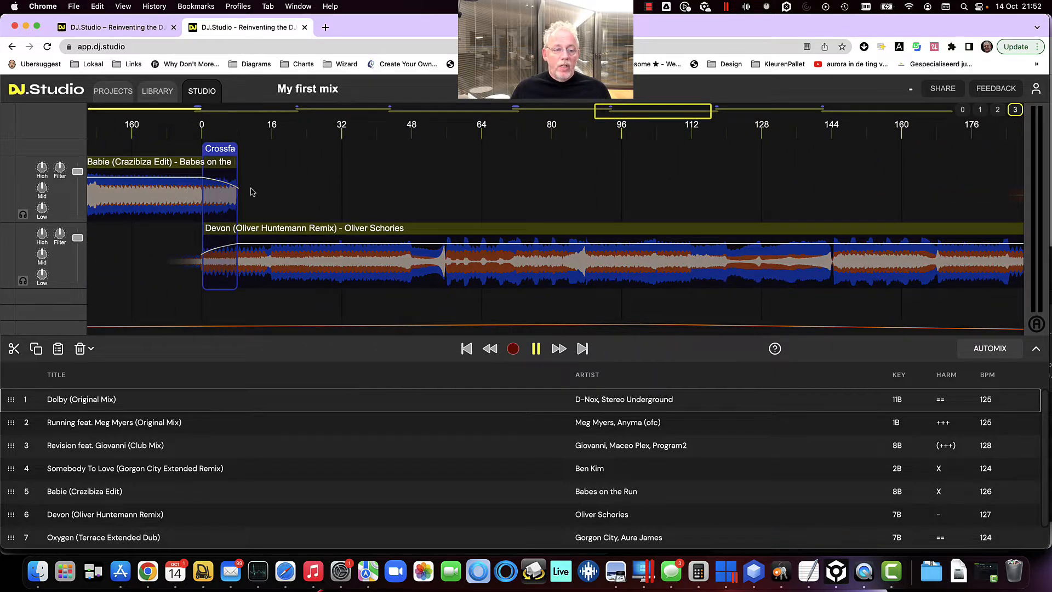
left_click_drag(293, 190, 671, 205)
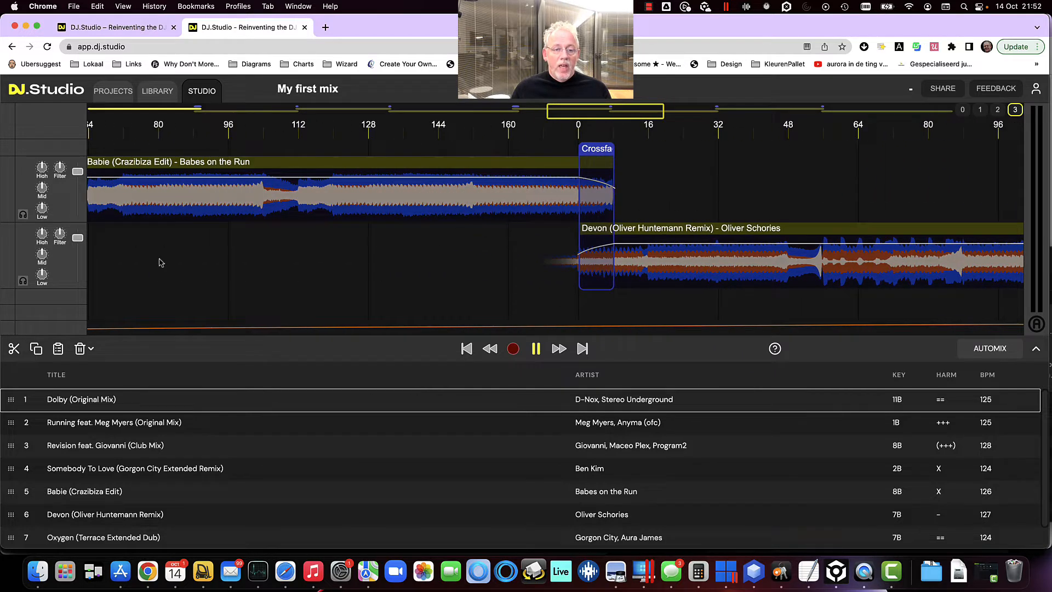
left_click_drag(235, 258, 607, 257)
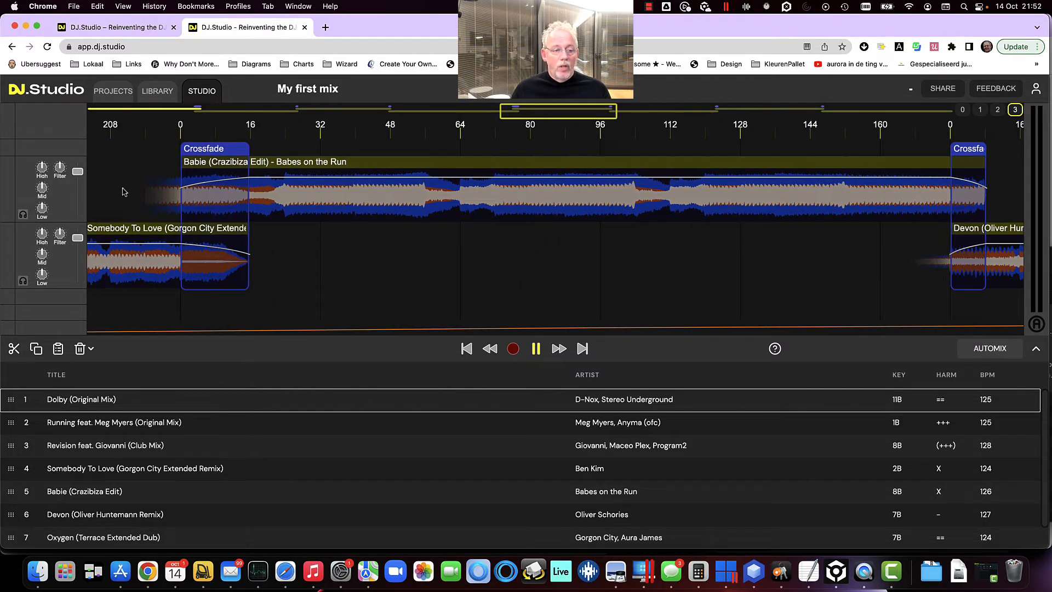
left_click_drag(121, 189, 722, 196)
left_click_drag(334, 274, 394, 278)
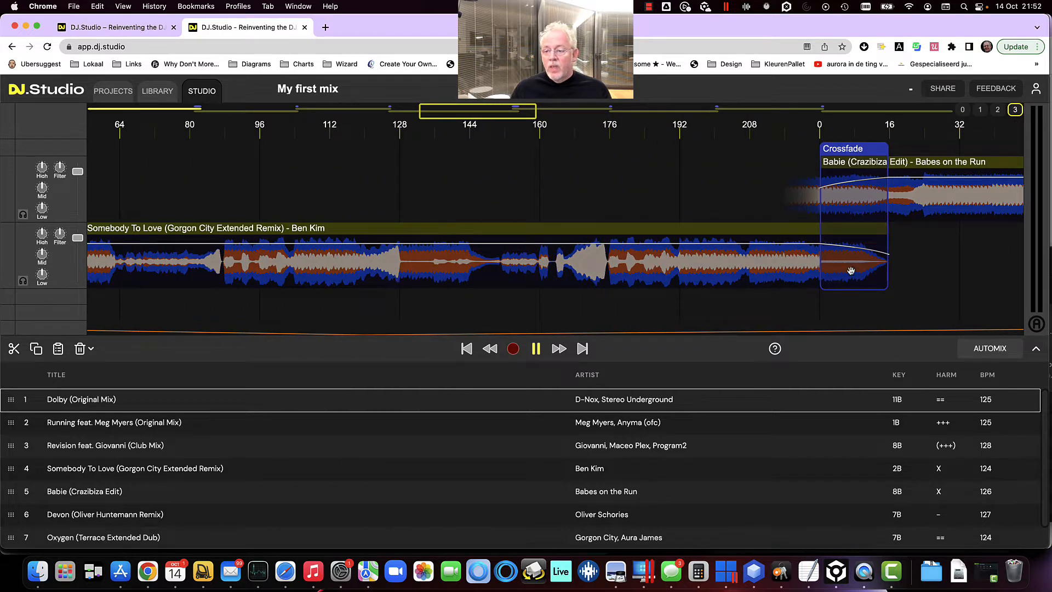
Open the transition settings between Somebody To Love and Babie, inspect it, and close them
left_click_drag(851, 271, 638, 271)
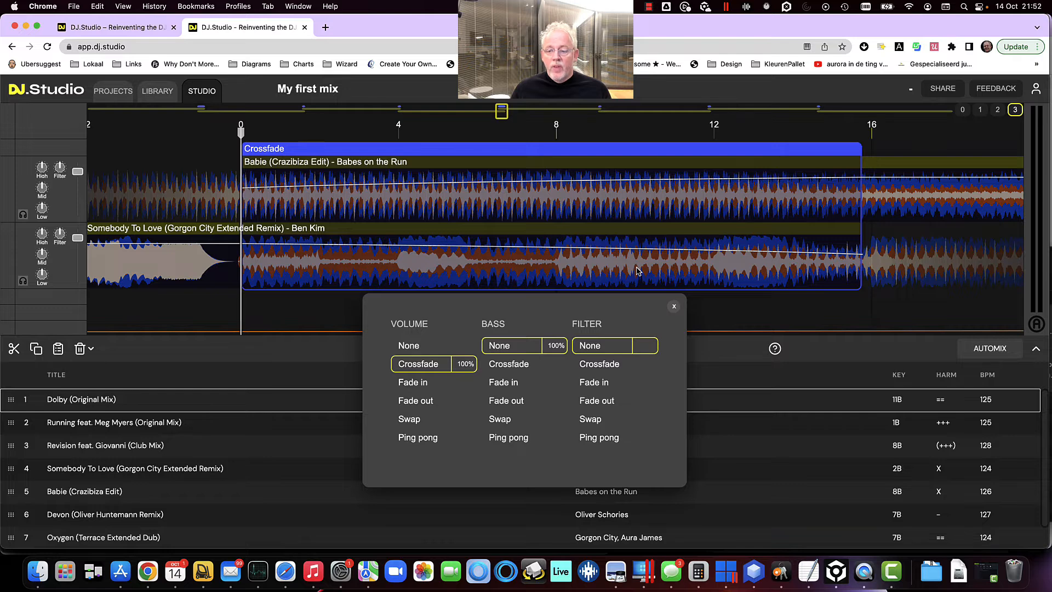
scroll(637, 270, "down", 5)
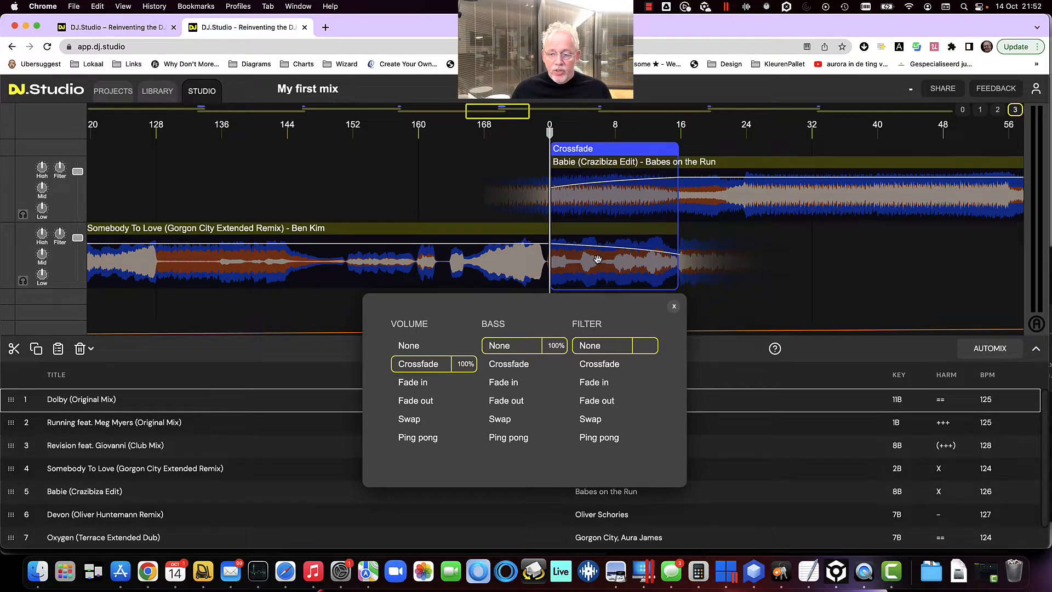
left_click_drag(598, 260, 706, 256)
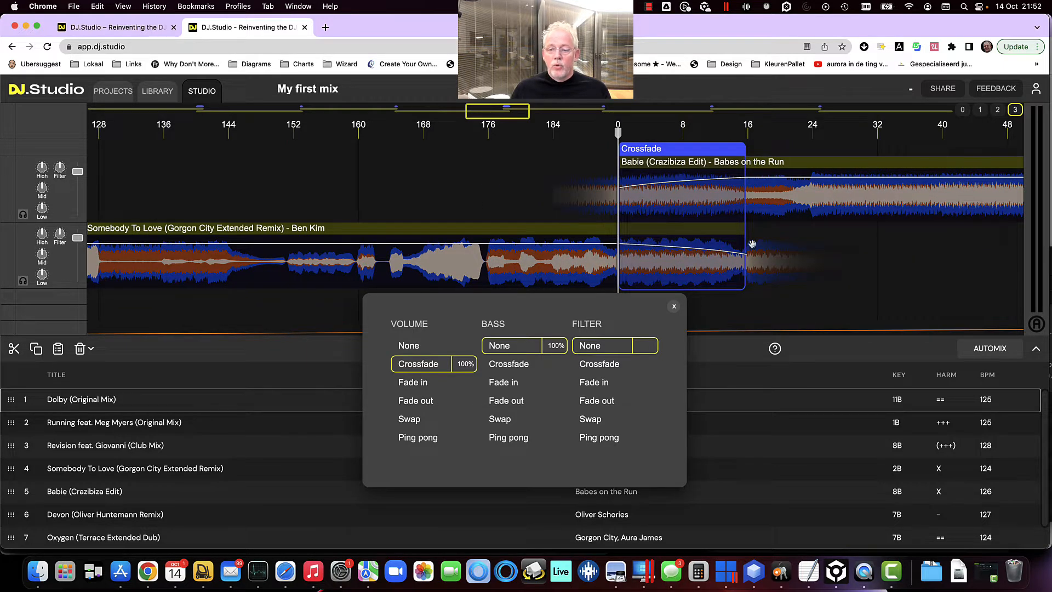
scroll(669, 266, "down", 5)
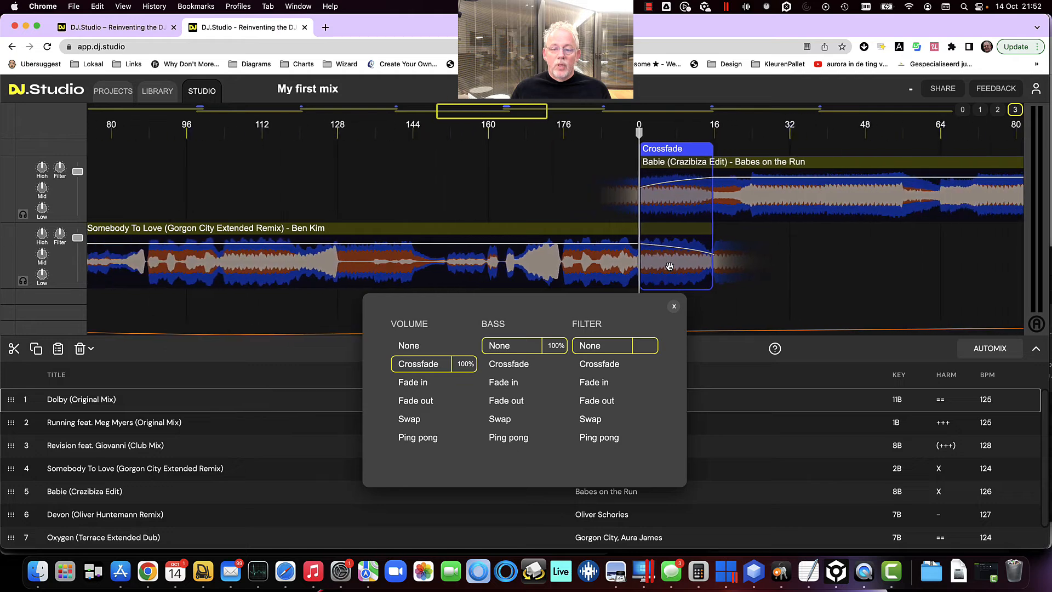
scroll(668, 266, "down", 3)
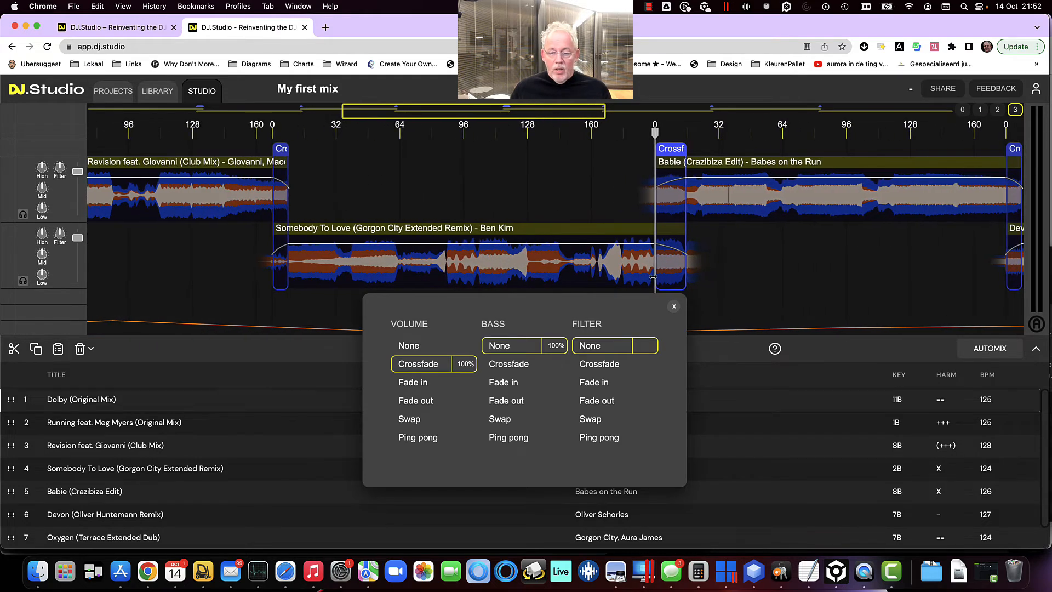
left_click(674, 306)
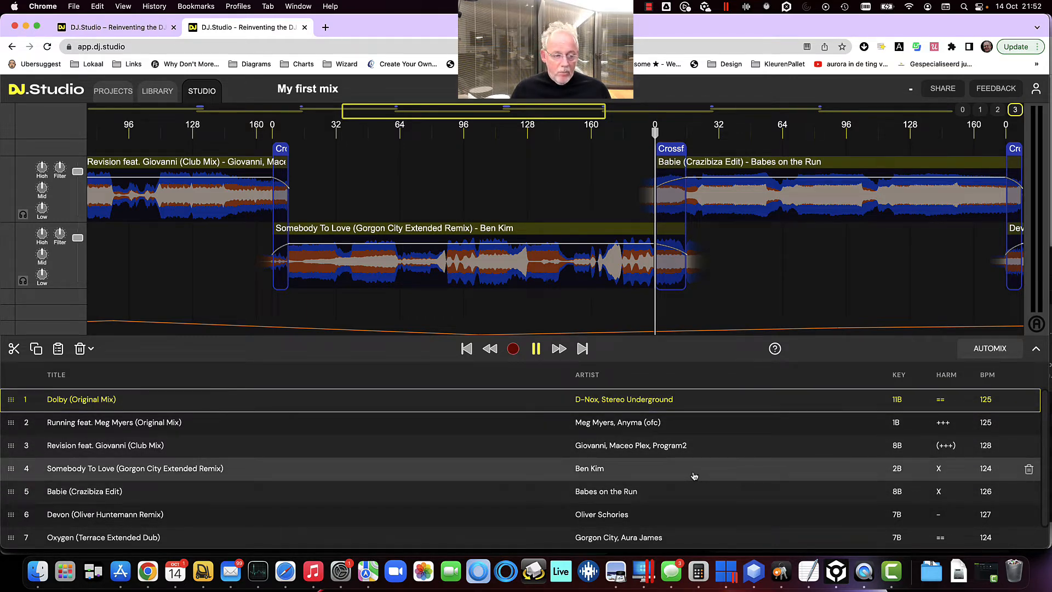
Run Automix on the My first mix track list with its default options and finish the dialog
scroll(695, 475, "down", 1)
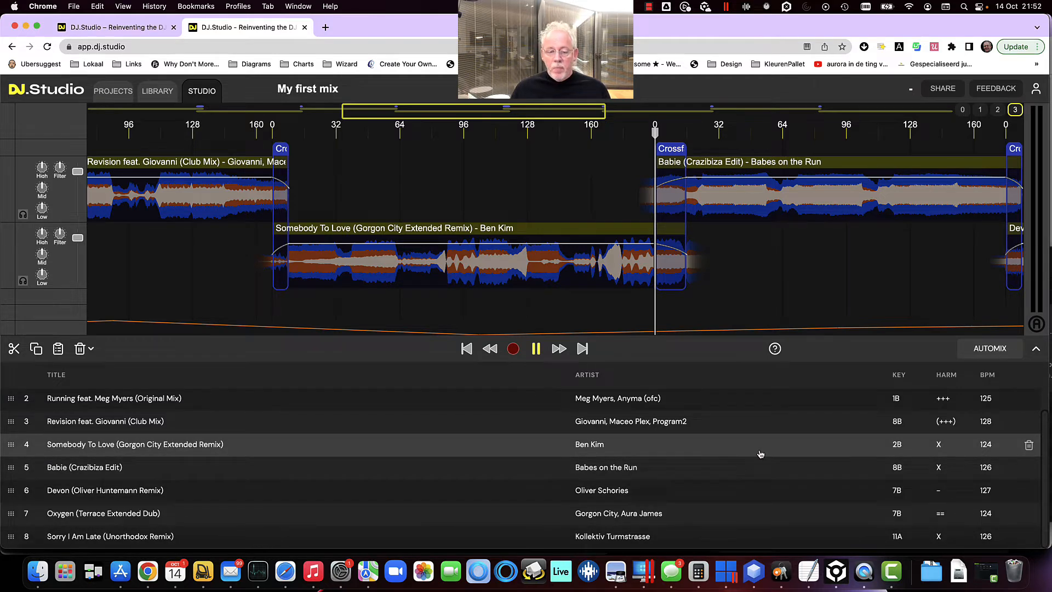
left_click(983, 351)
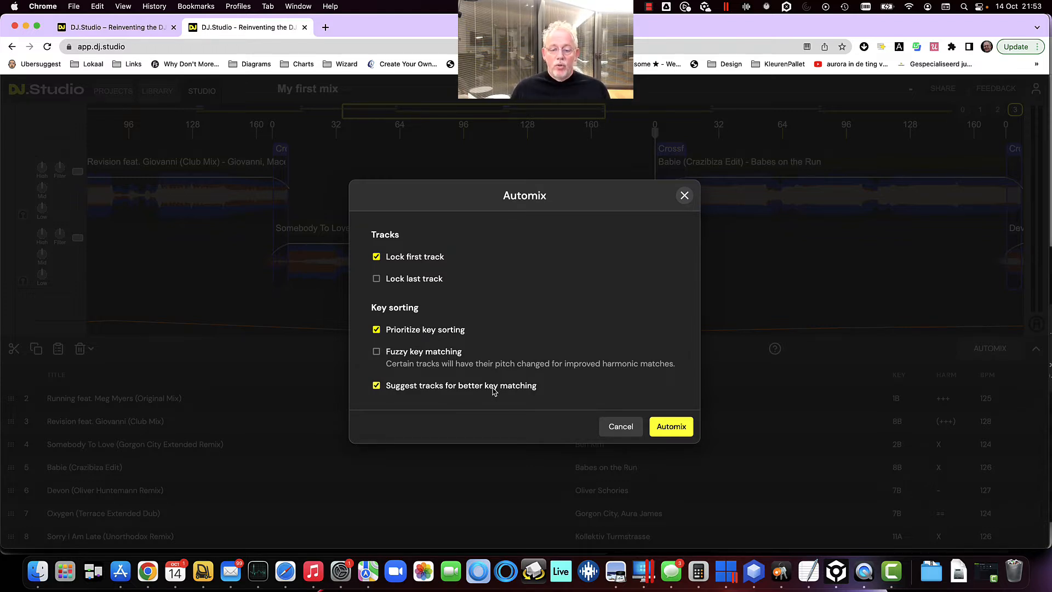
left_click(679, 430)
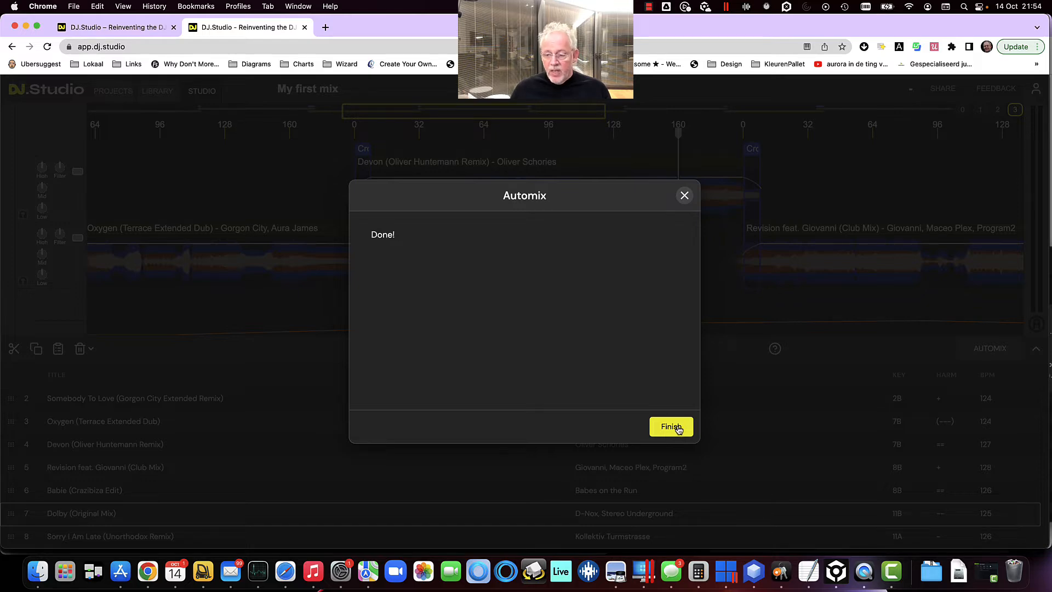
left_click(671, 427)
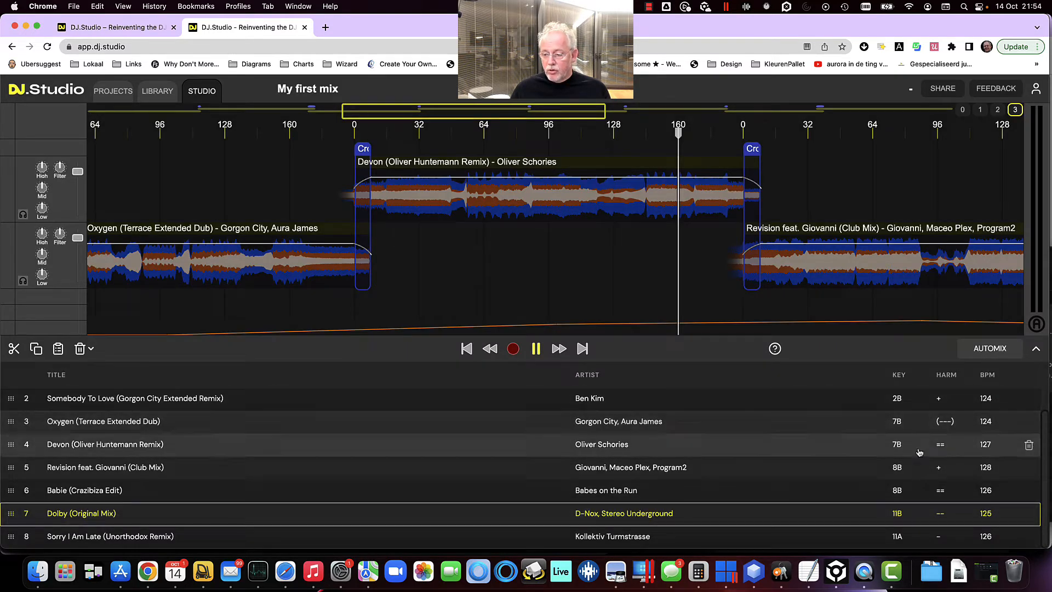
Review the reordered track list, select the Running track, and audition it from several points along its timeline
scroll(926, 444, "up", 1)
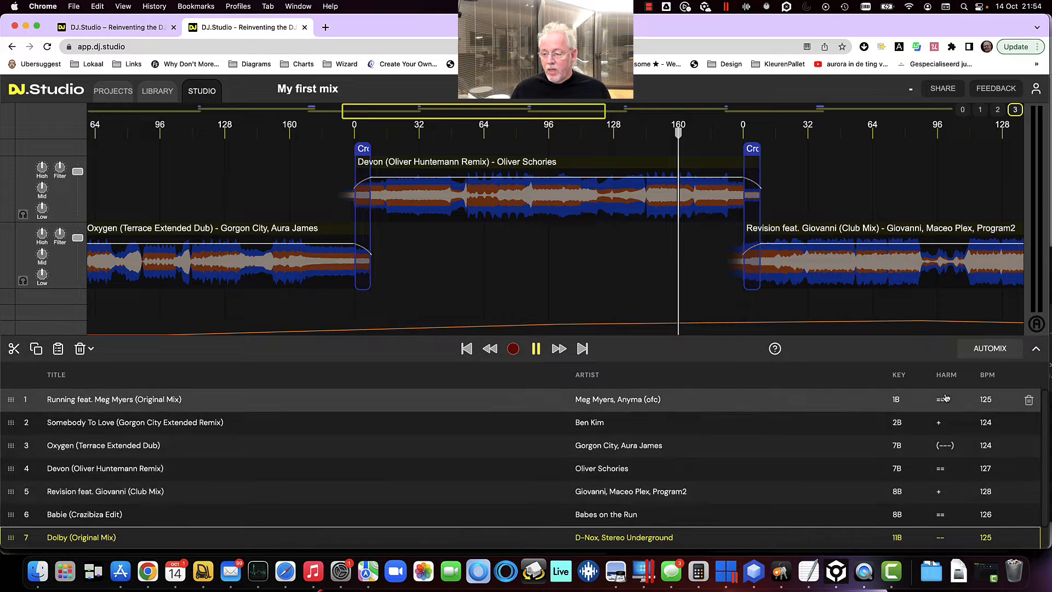
scroll(941, 482, "down", 1)
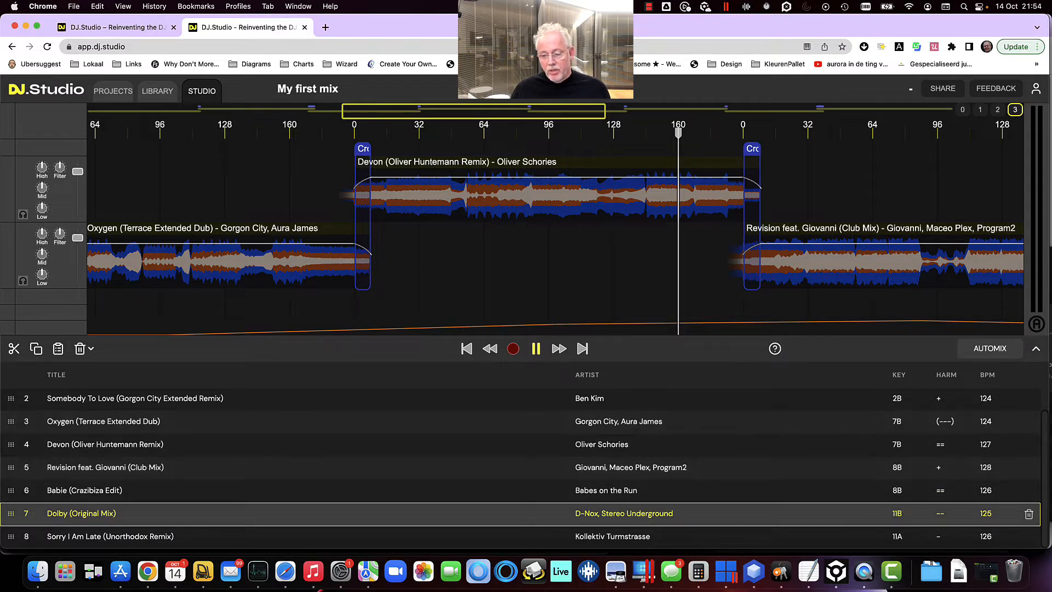
scroll(652, 493, "up", 1)
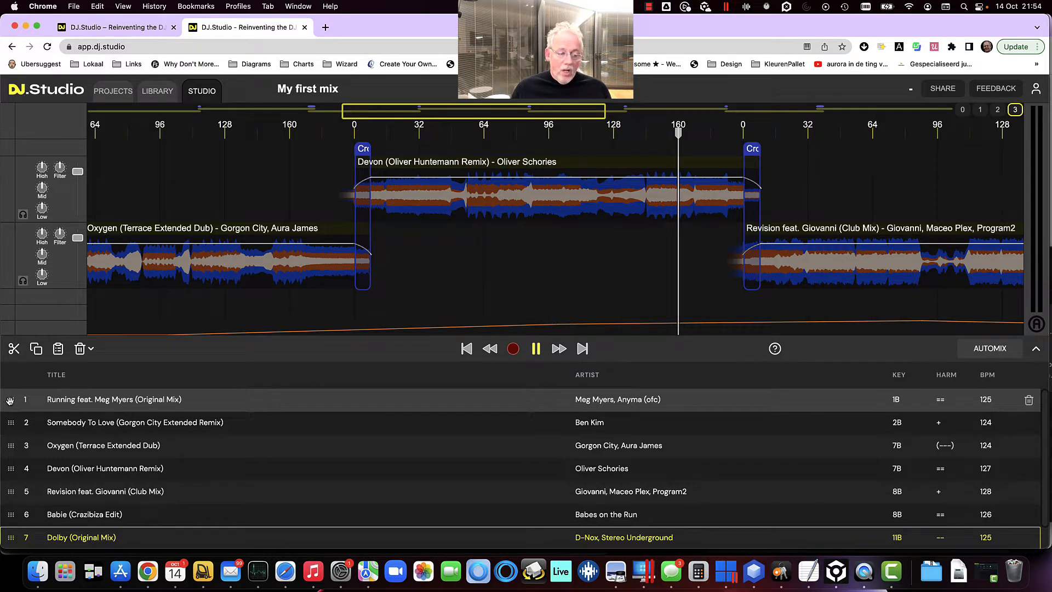
mouse_move(9, 400)
left_mouse_down()
mouse_move(25, 491)
mouse_move(16, 383)
left_mouse_up()
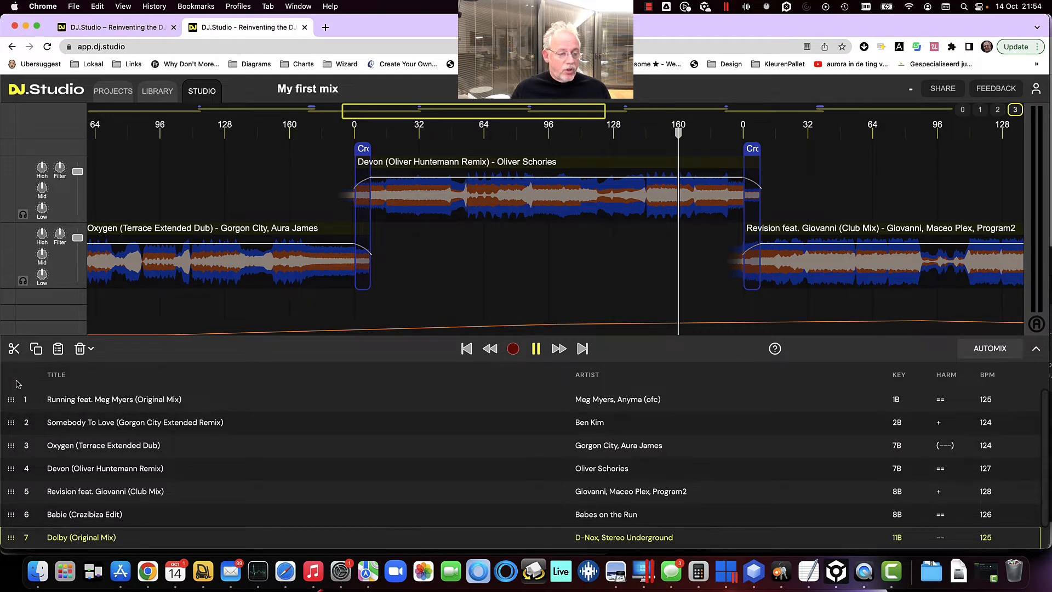
left_click(113, 402)
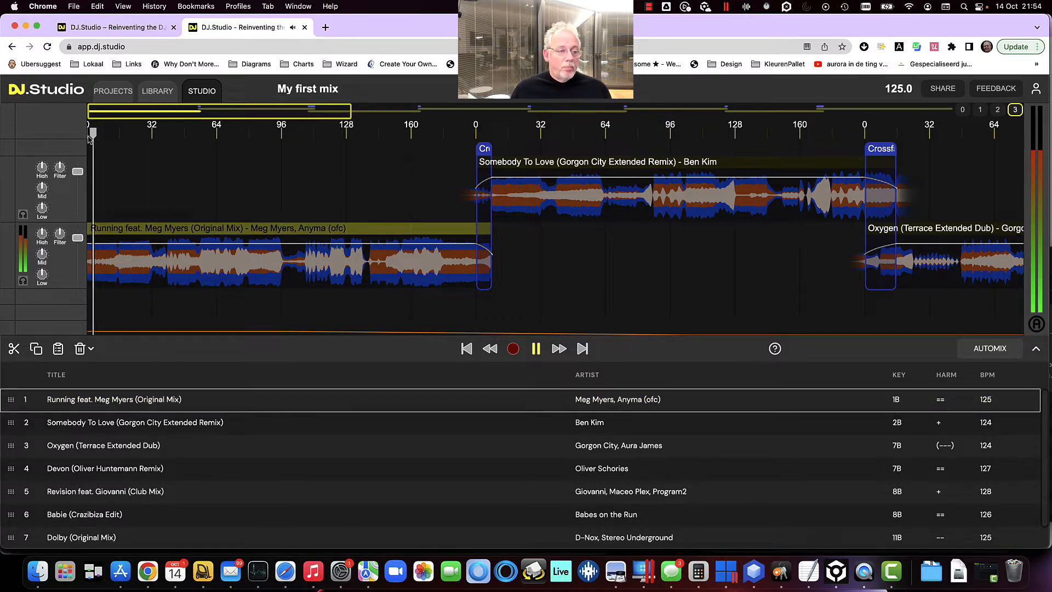
left_click(148, 135)
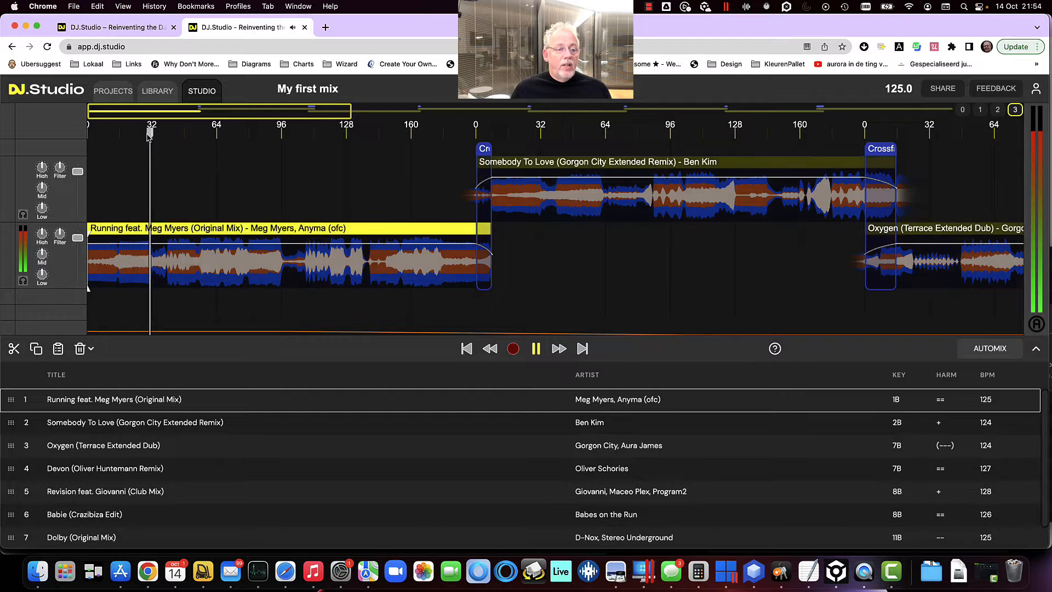
left_click(187, 135)
left_click(235, 138)
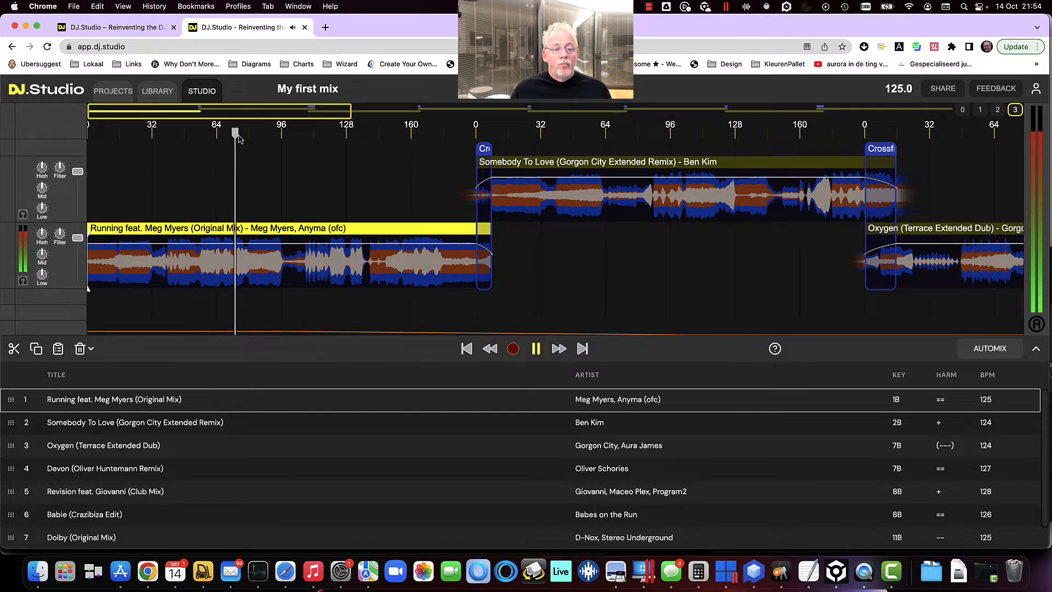
left_click(292, 135)
left_click(332, 136)
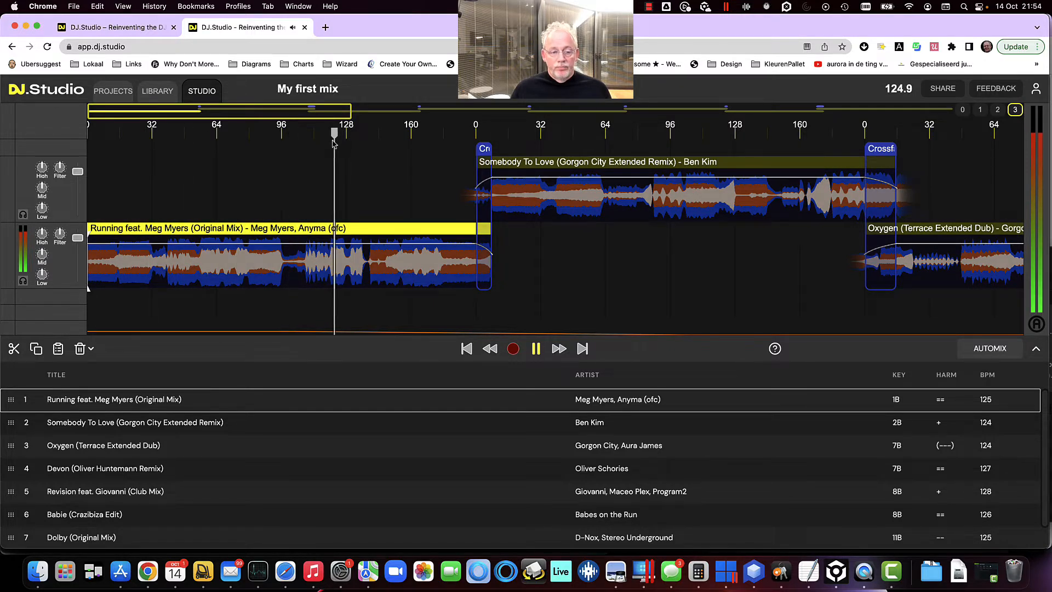
Zoom in on the Running track around bars 64 to 92 and pan along it to inspect the waveform
left_click(230, 269)
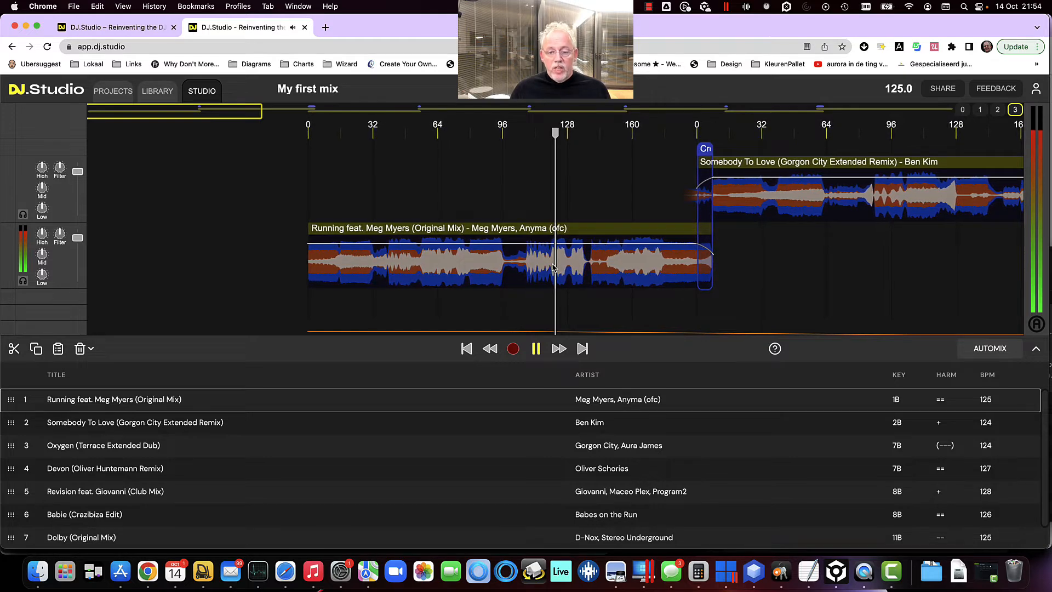
scroll(554, 267, "up", 5)
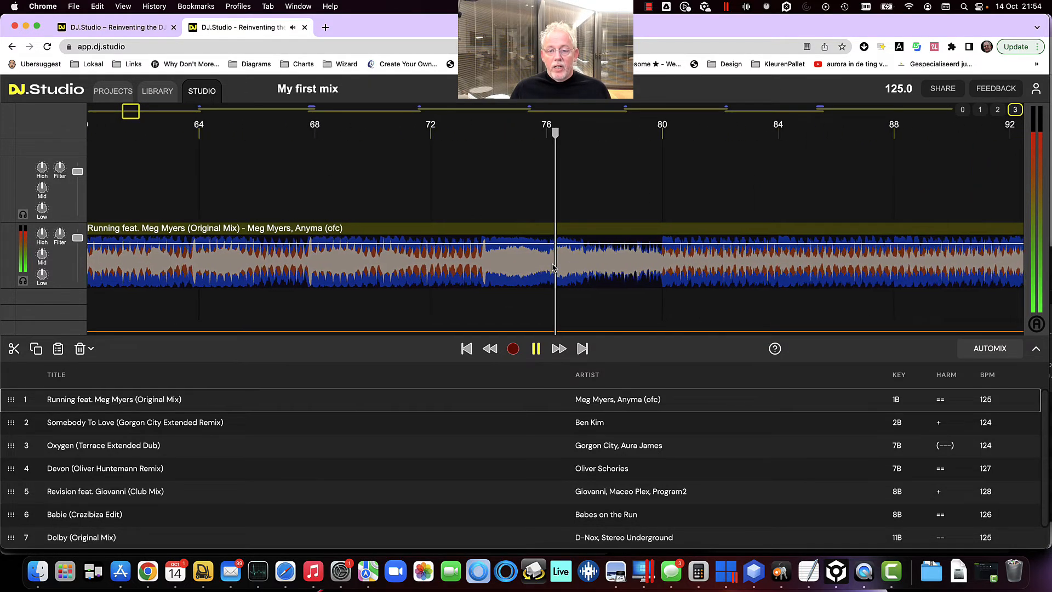
scroll(553, 267, "up", 5)
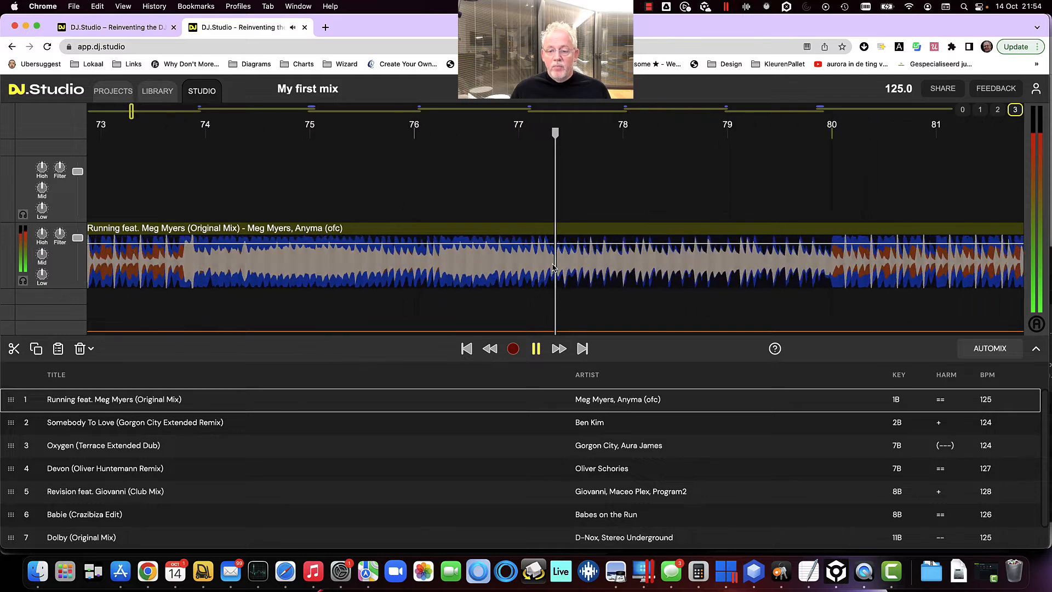
scroll(553, 267, "down", 5)
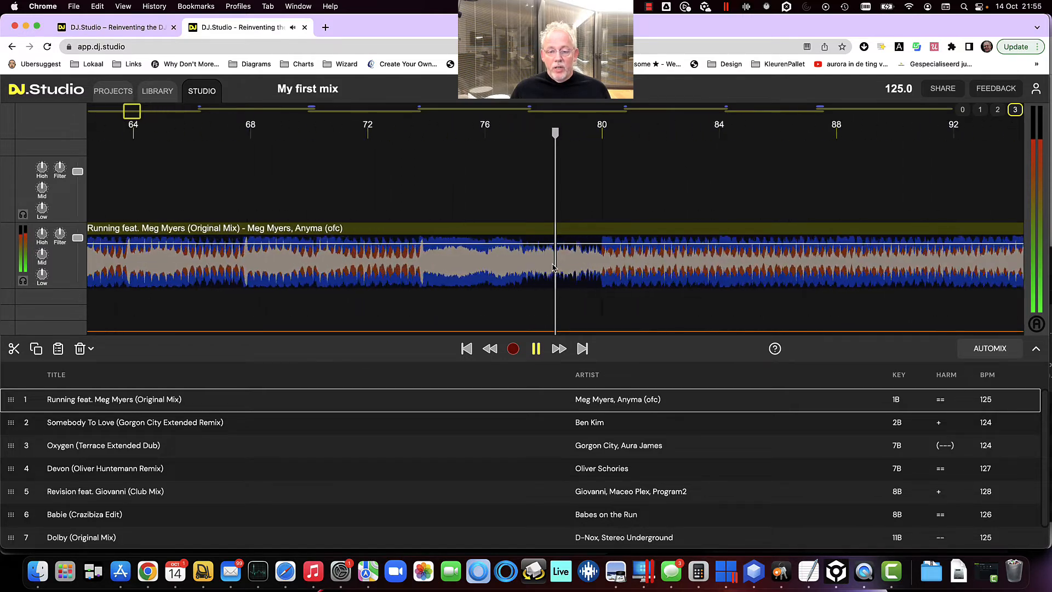
scroll(553, 267, "up", 1)
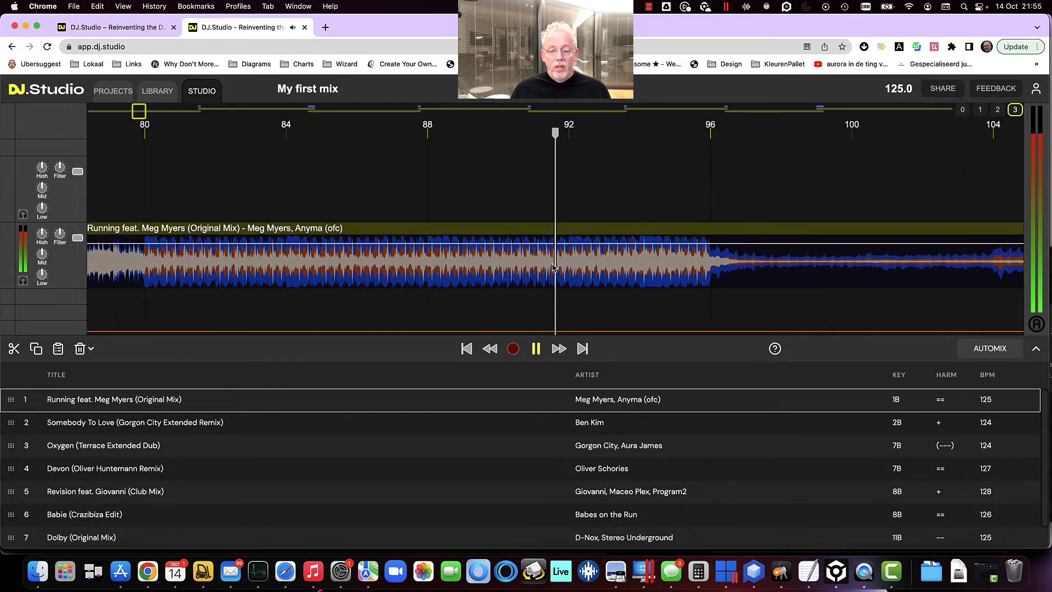
scroll(553, 268, "left", 3)
scroll(554, 268, "left", 4)
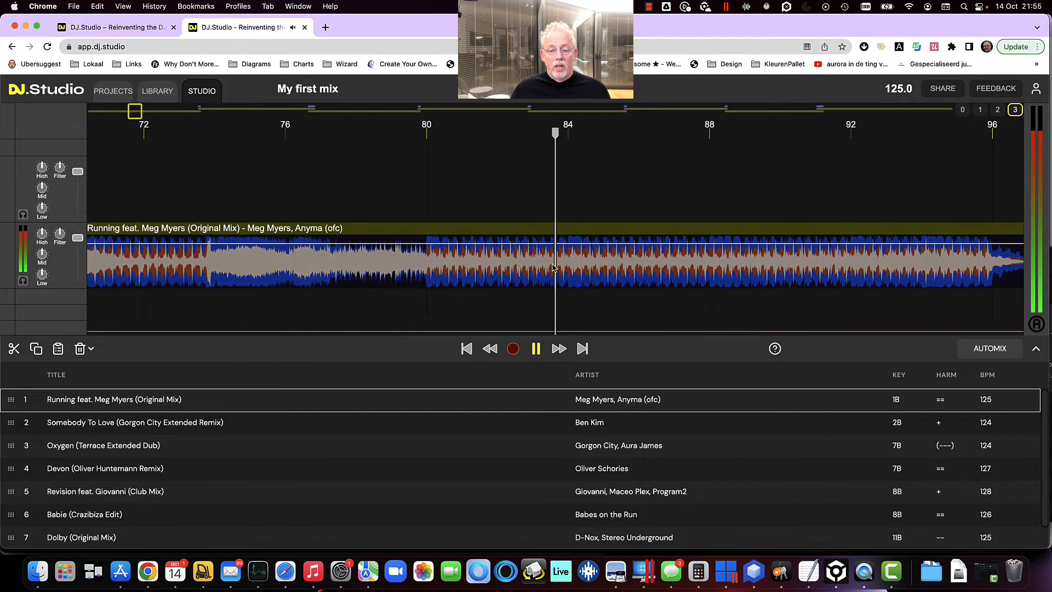
scroll(553, 268, "left", 12)
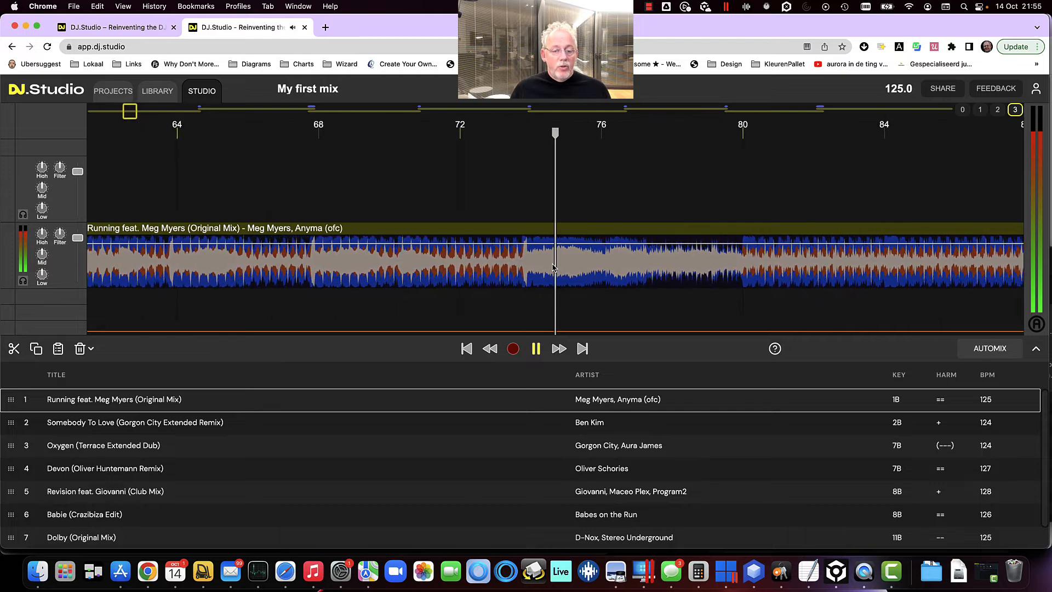
scroll(553, 268, "left", 3)
Select the Running track section from about bar 74 to bar 80 and delete it
left_click(553, 268)
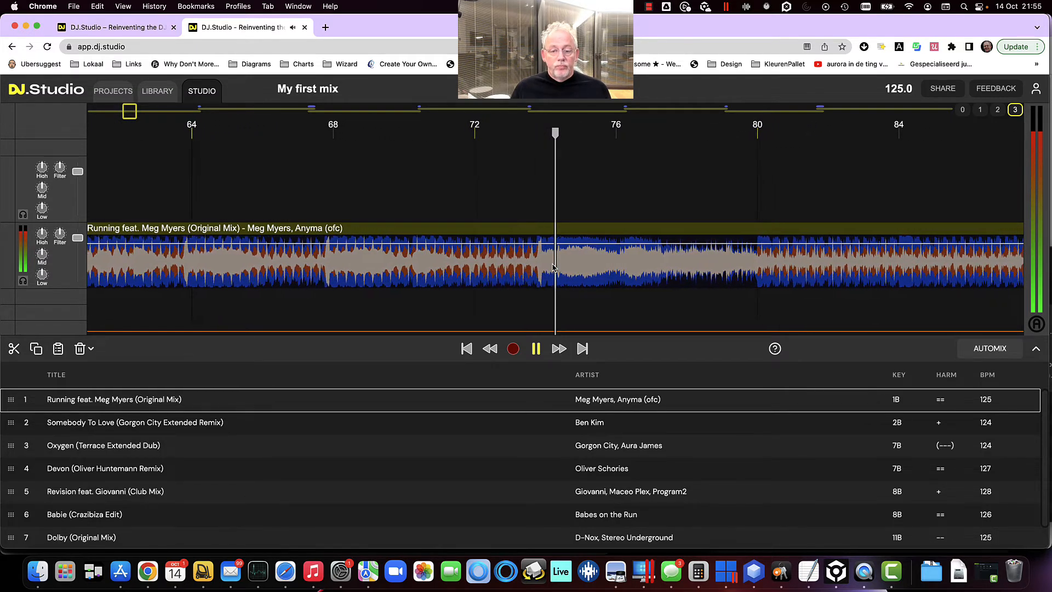
key("Left")
key("Left")
key("Left")
left_click(552, 267)
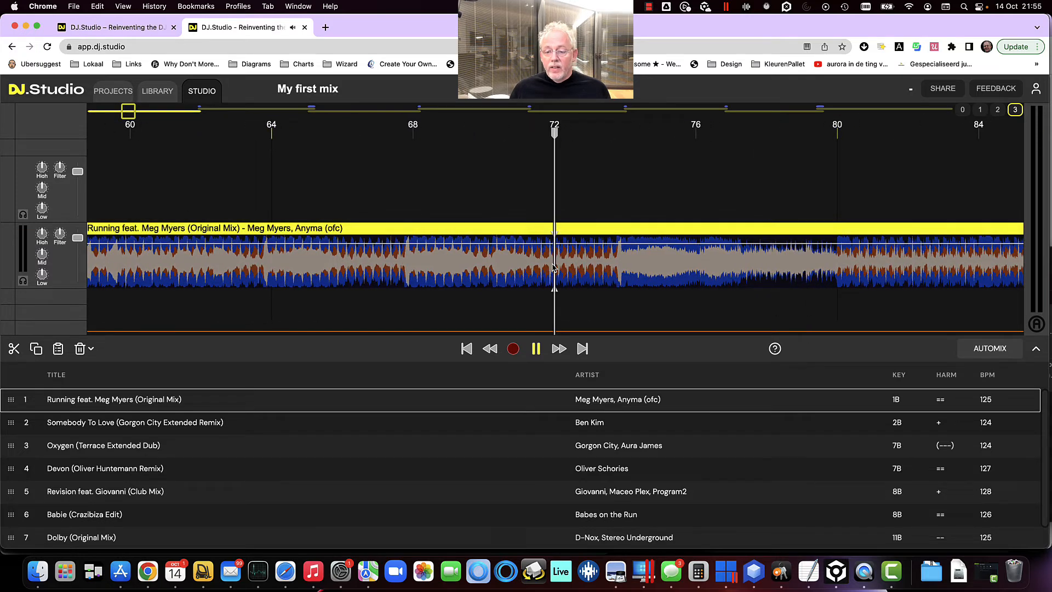
left_click_drag(624, 287, 821, 285)
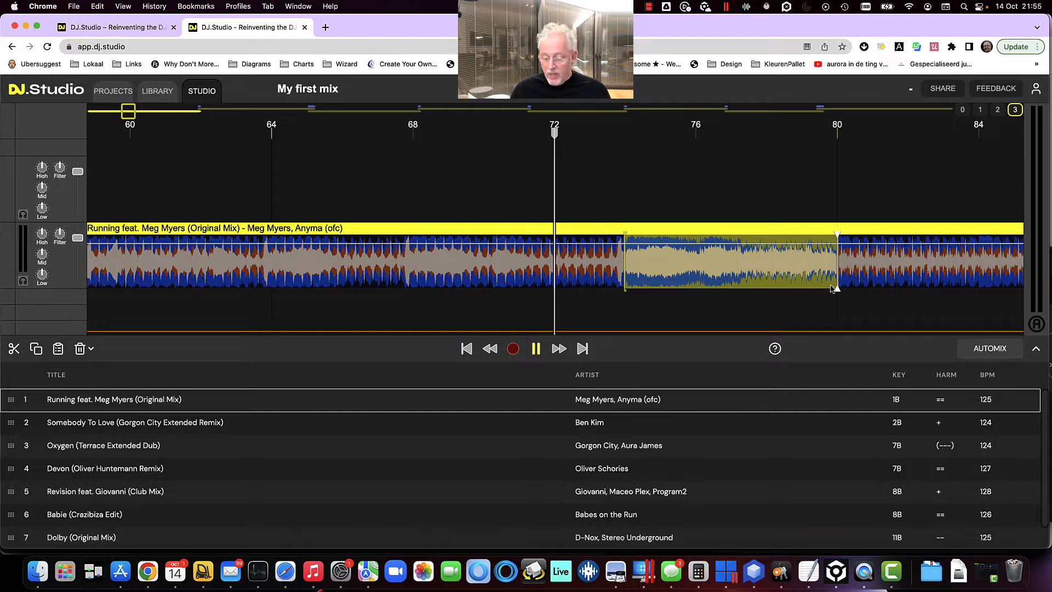
key("Delete")
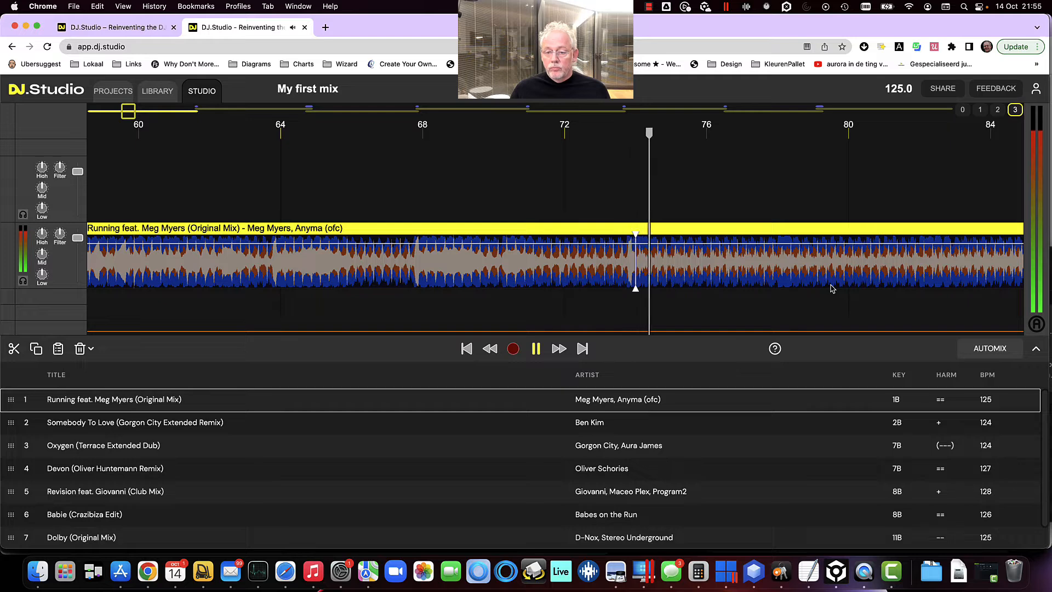
Zoom in at the cut and delete a short sliver of audio just after it in the Running track
key("Left")
key("Left")
key("Left")
key("Right")
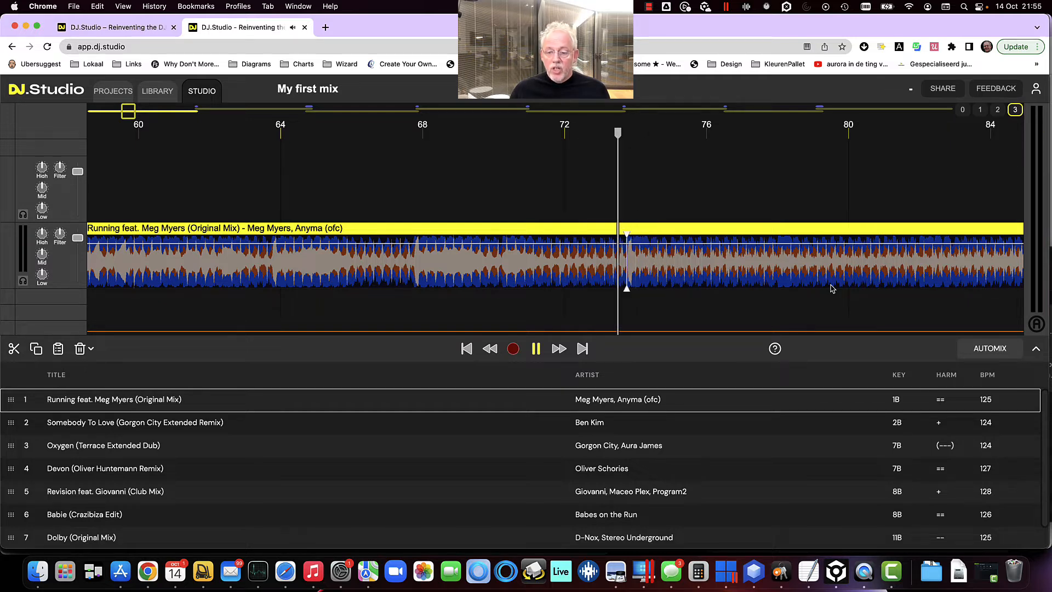
scroll(630, 271, "up", 5)
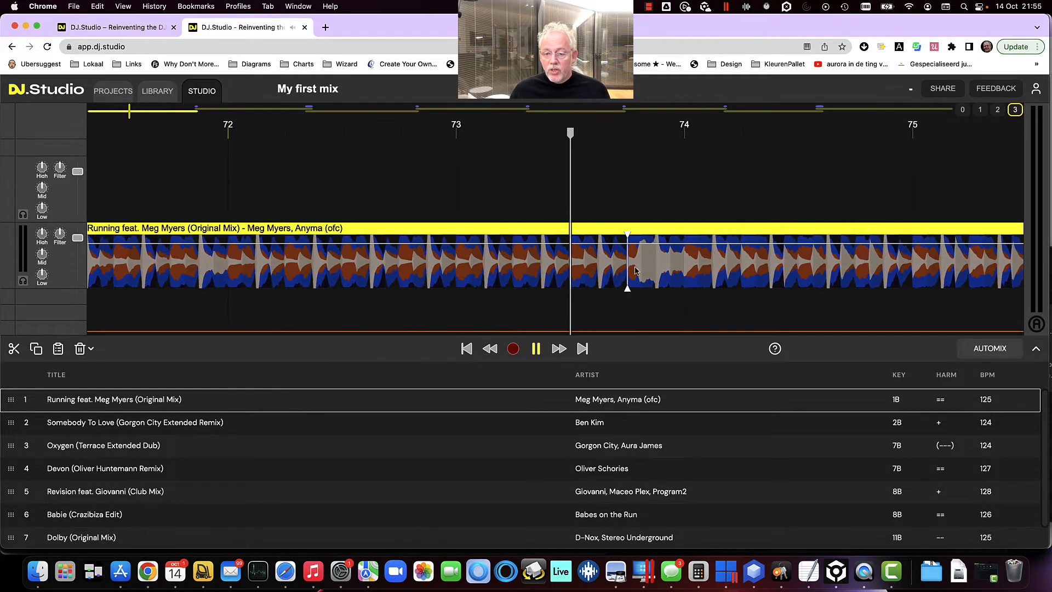
left_click_drag(681, 268, 643, 268)
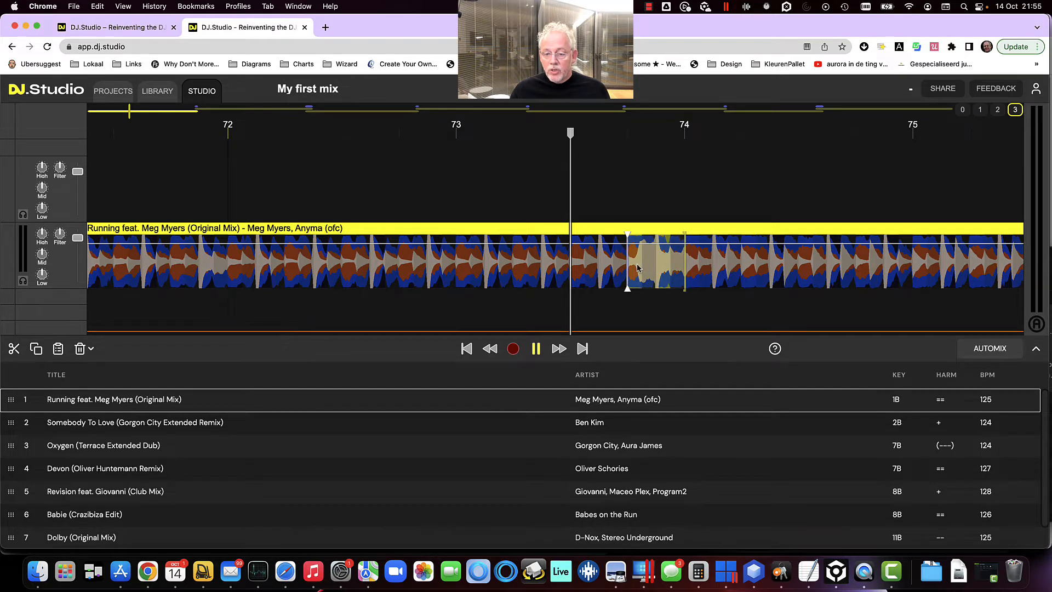
key("Delete")
Zoom out and move along the Running track to review the edited section around the cut
key("Left")
key("Left")
key("Left")
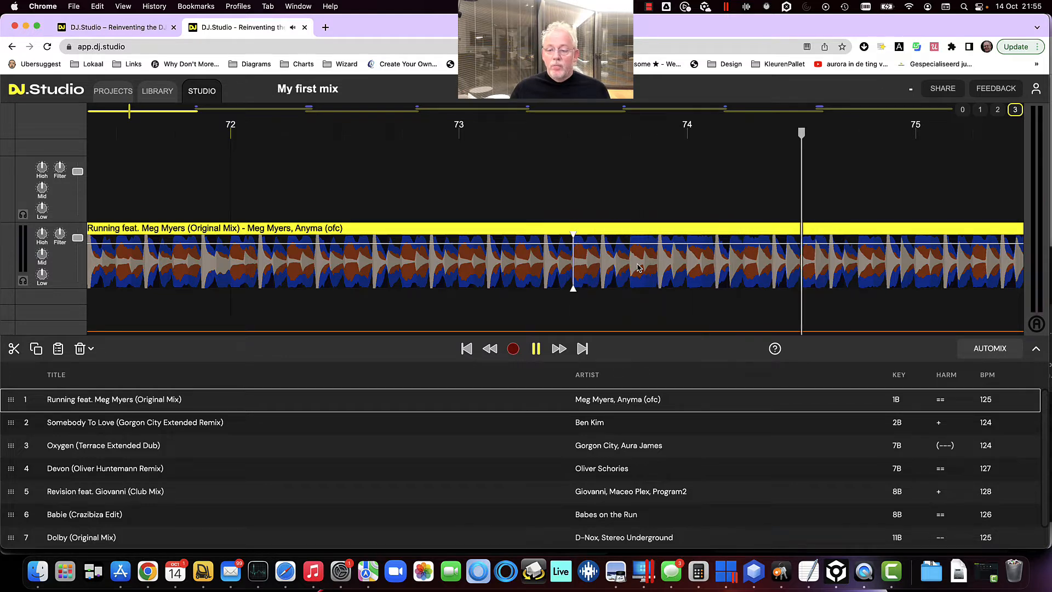
scroll(637, 267, "down", 5)
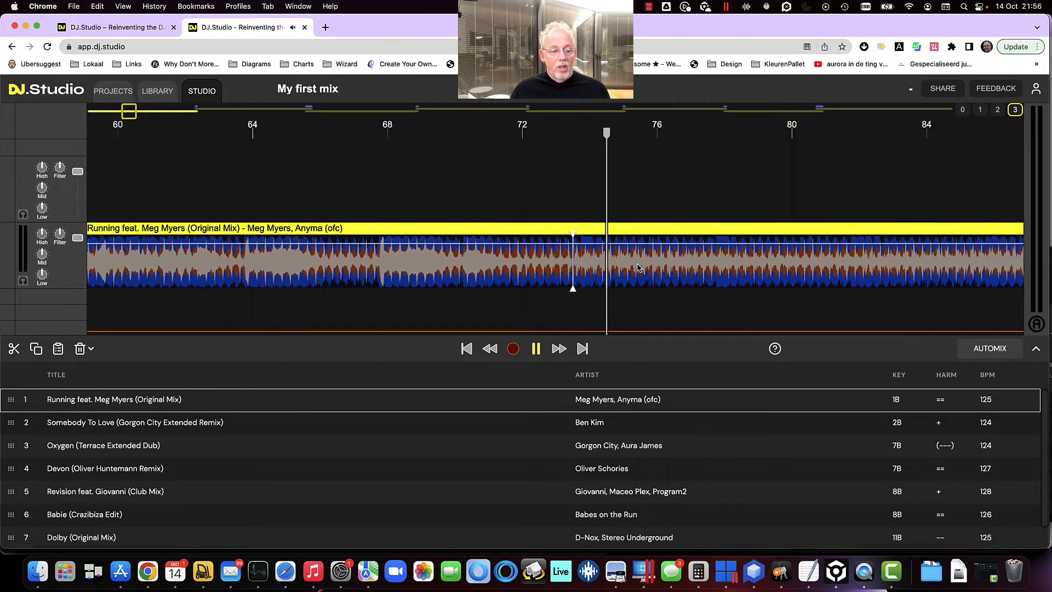
scroll(637, 267, "down", 2)
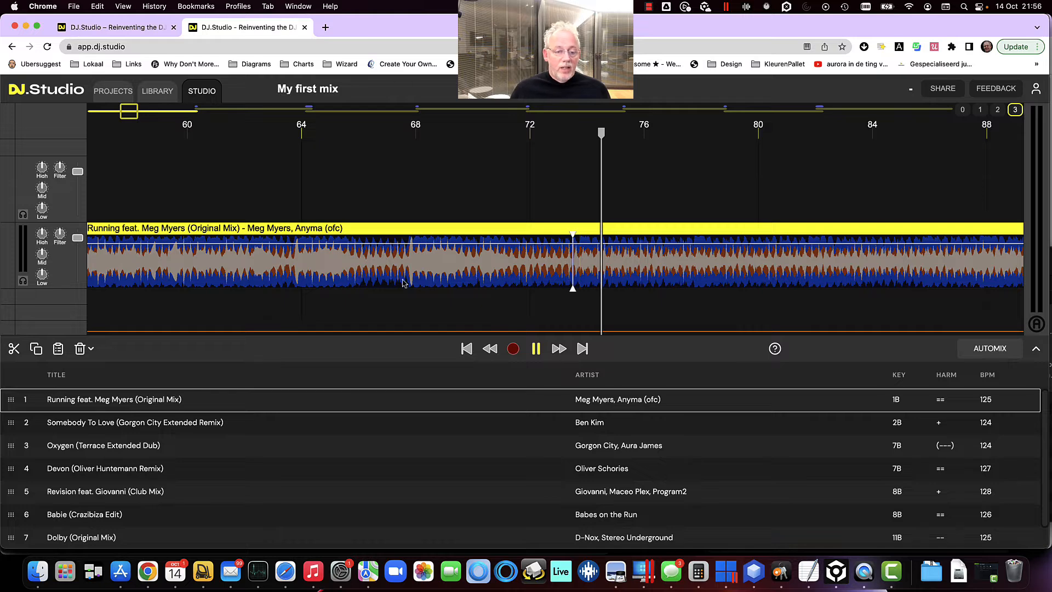
left_click(367, 169)
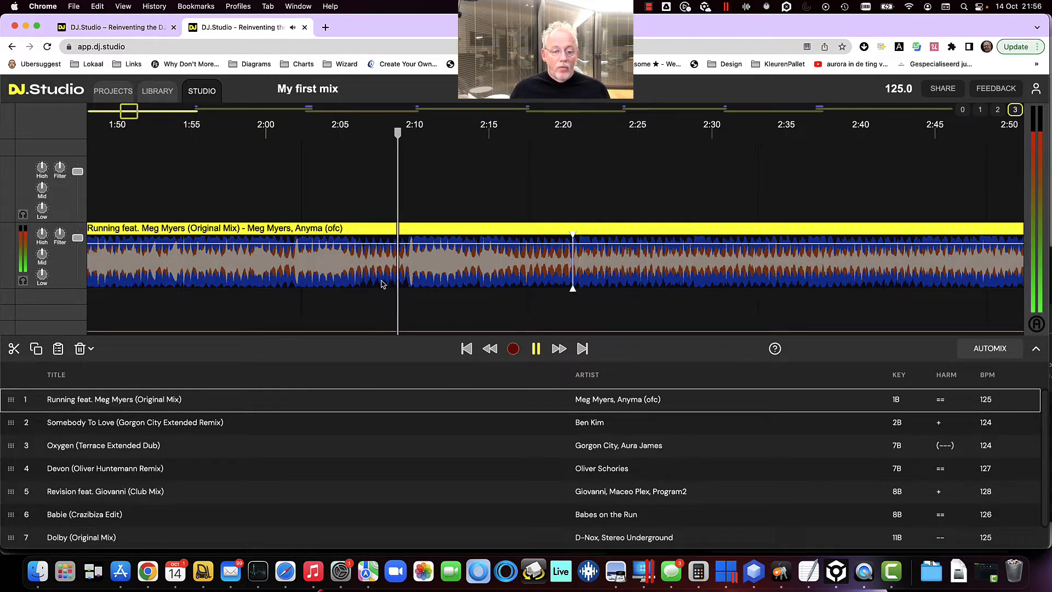
scroll(383, 284, "left", 4)
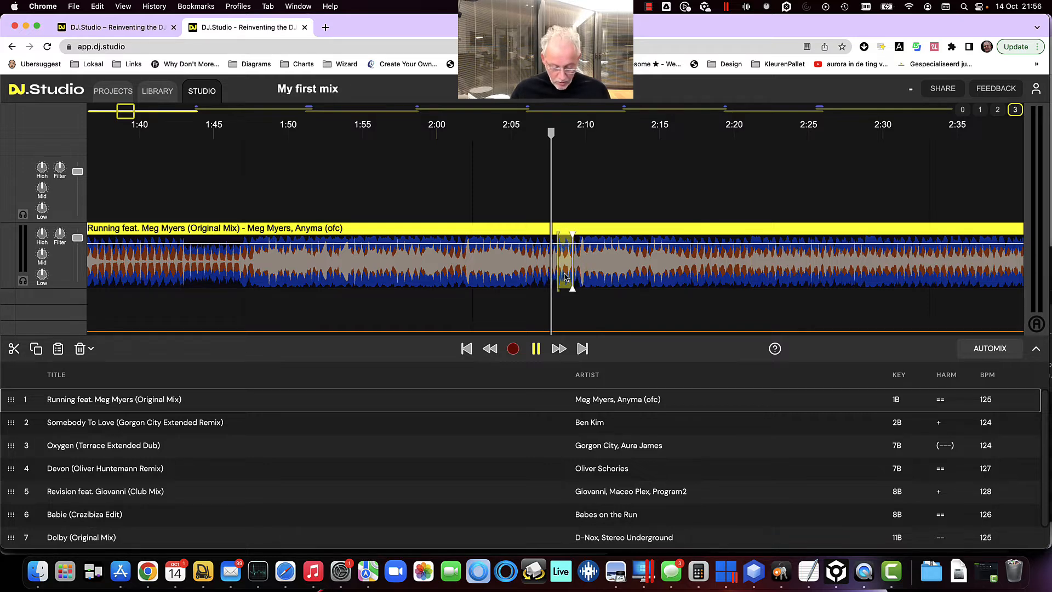
Extend a selection around the cut in the Running track by several steps, then clear it and zoom out
key("plus")
key("plus")
key("plus")
key("plus")
key("plus")
key("plus")
key("plus")
key("plus")
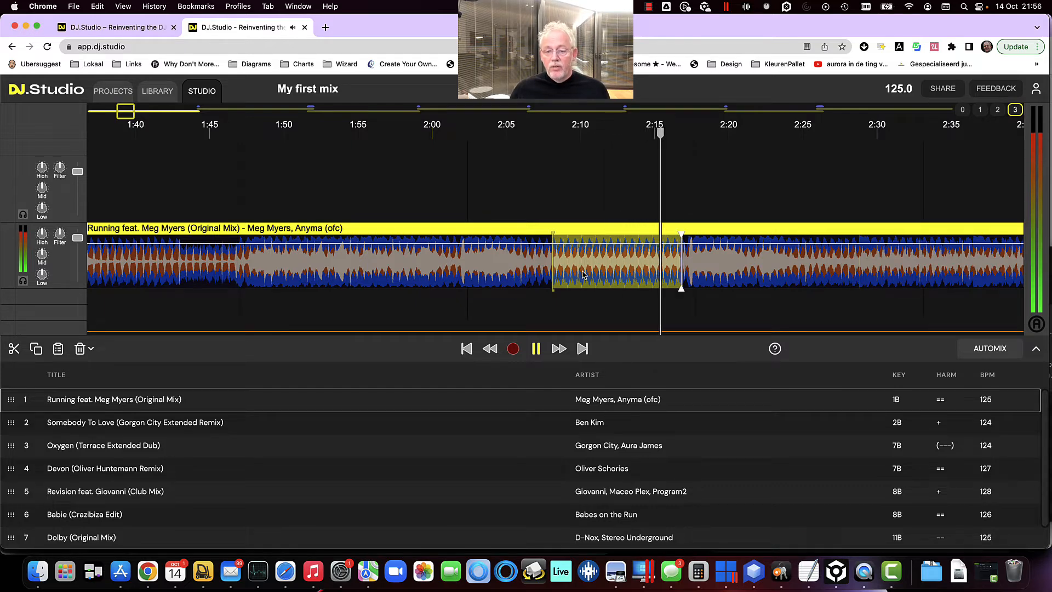
left_click(518, 269)
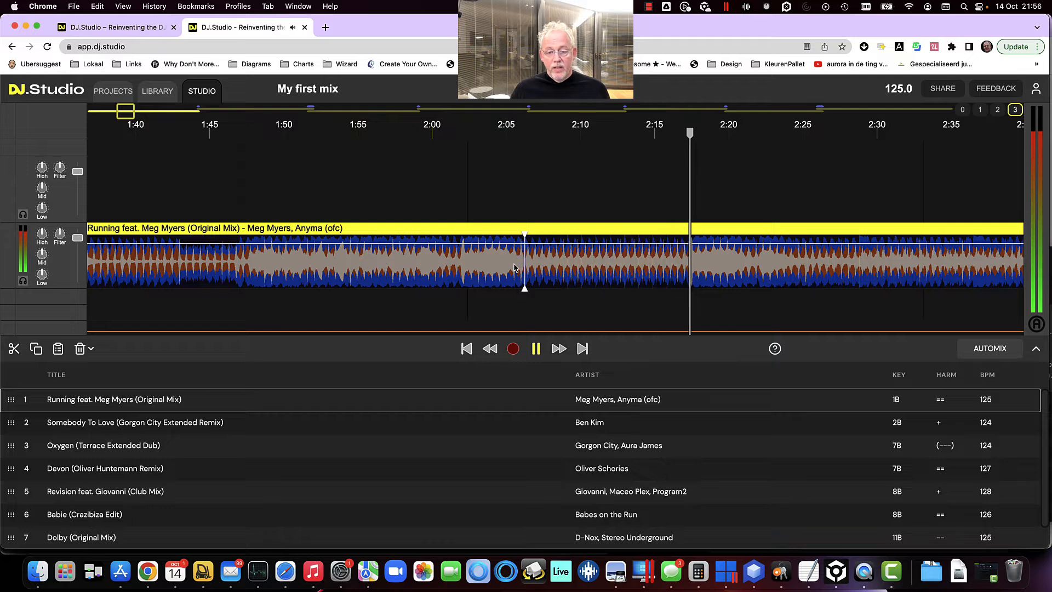
scroll(507, 260, "down", 5)
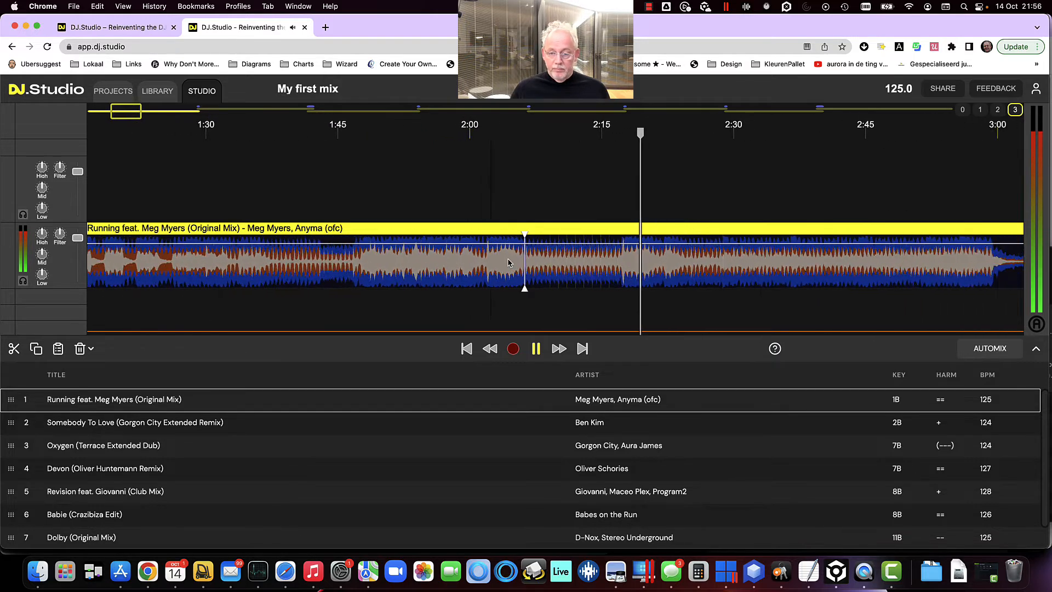
scroll(507, 263, "down", 10)
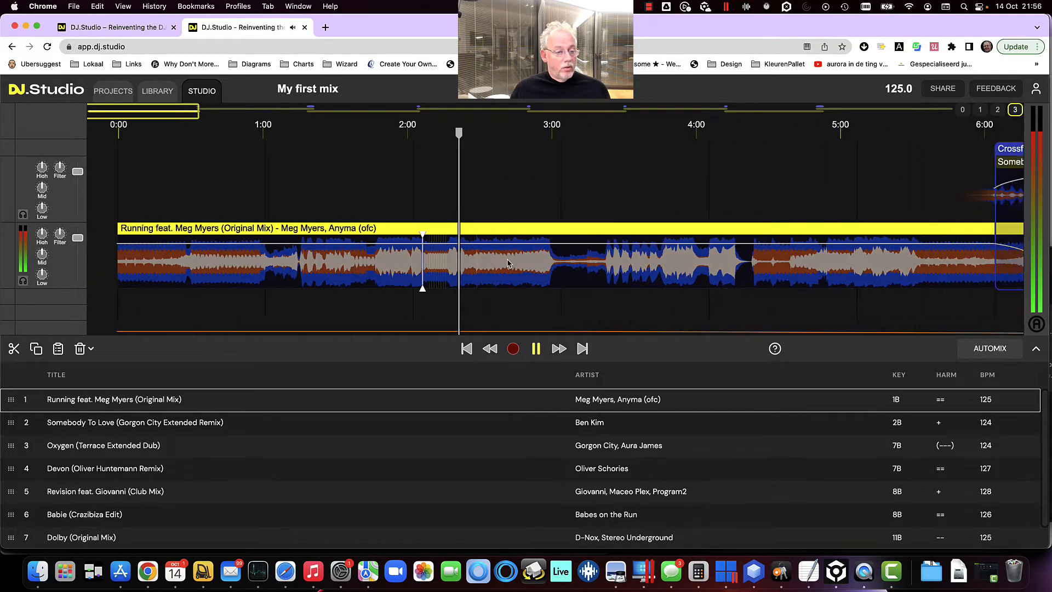
Move the Running to Somebody To Love crossfade earlier so it starts around 5:30 in the mix
scroll(508, 263, "right", 2)
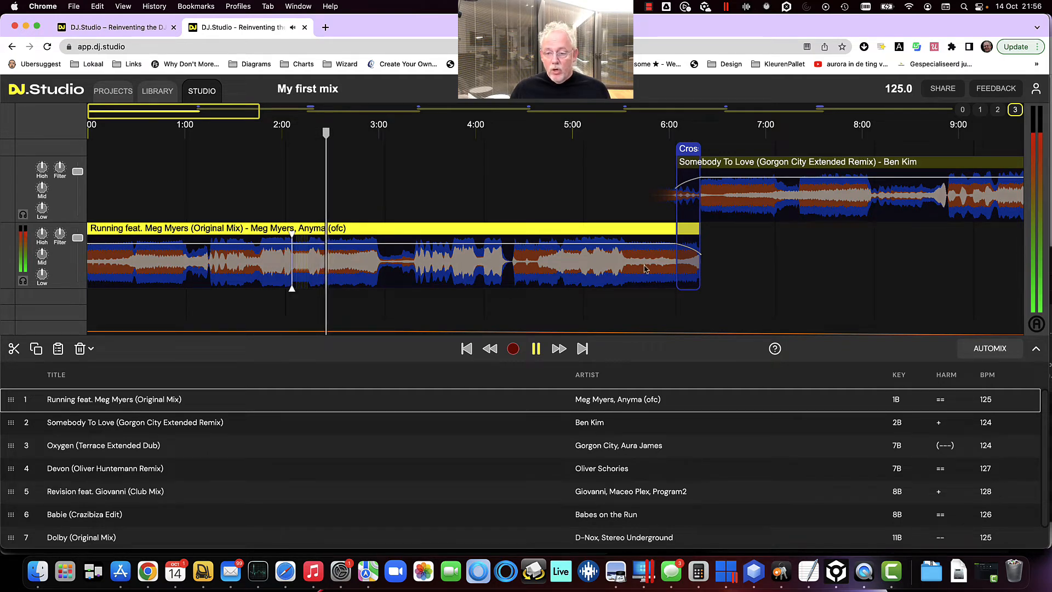
left_click(686, 205)
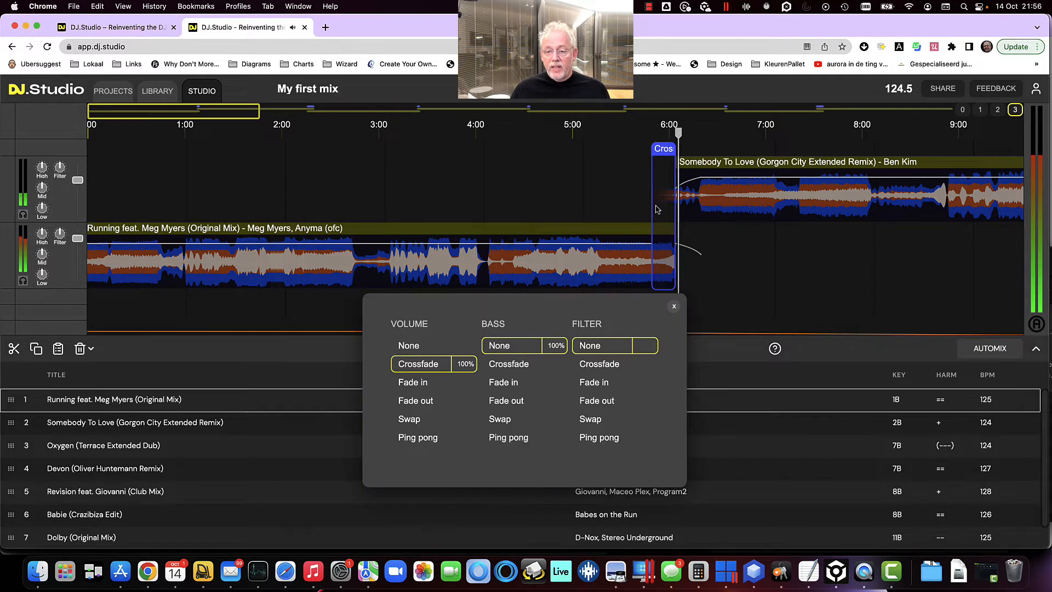
left_click_drag(655, 210, 686, 207)
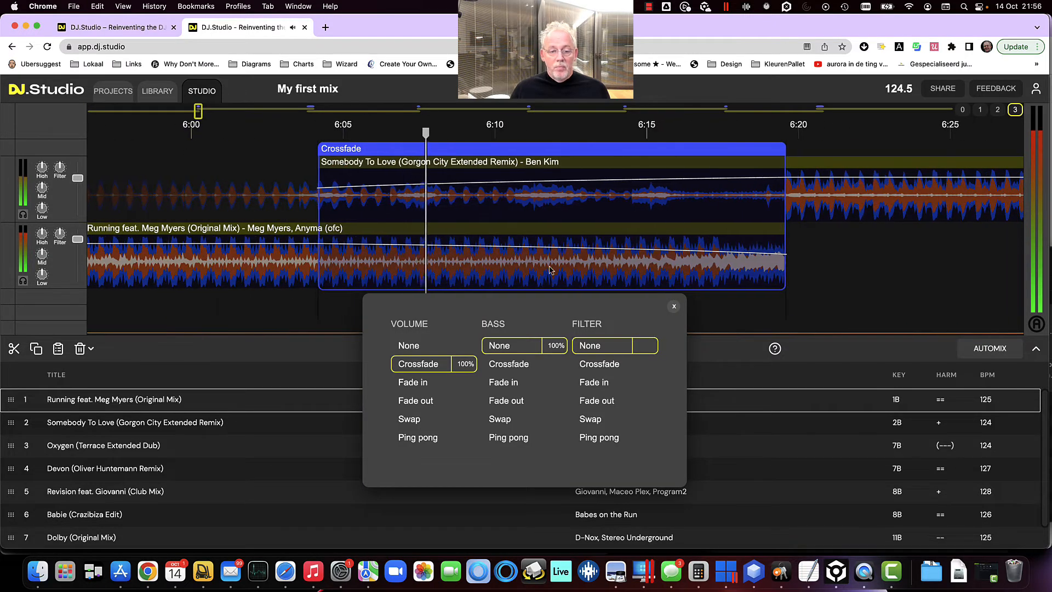
scroll(550, 269, "down", 5)
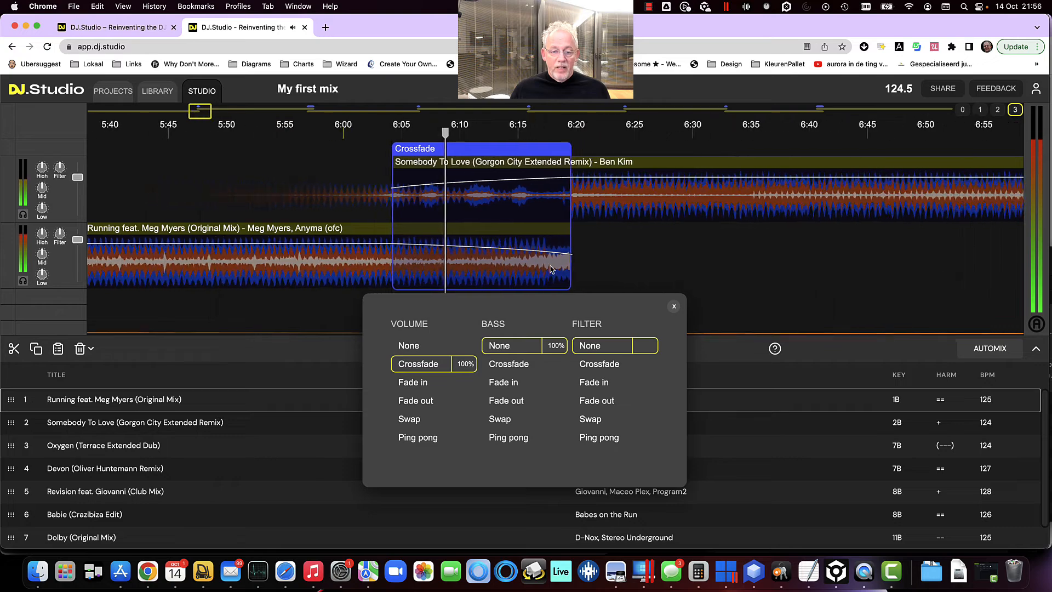
scroll(483, 272, "down", 1)
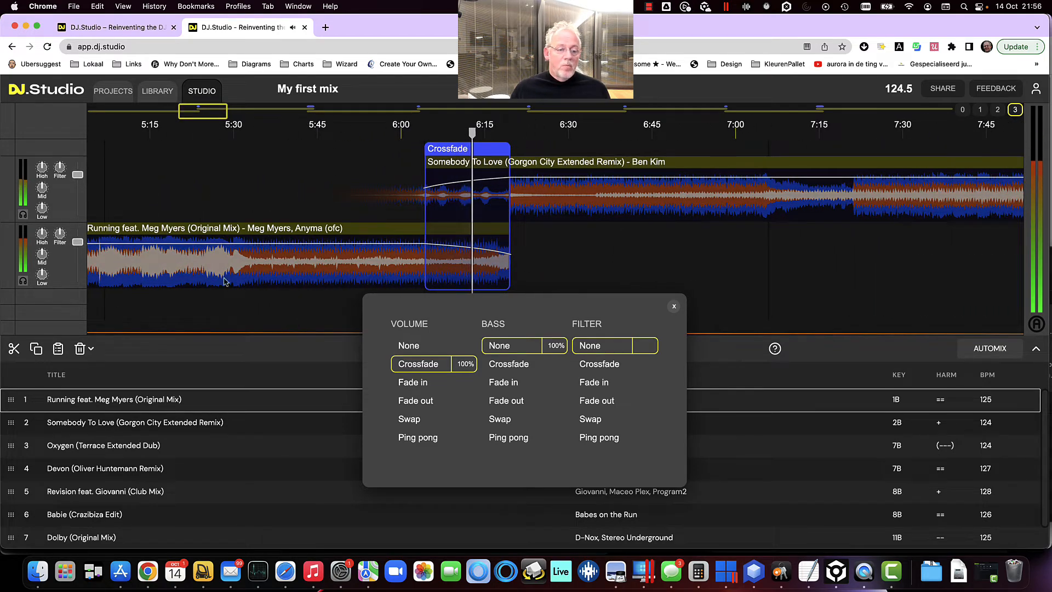
left_click_drag(437, 255, 247, 258)
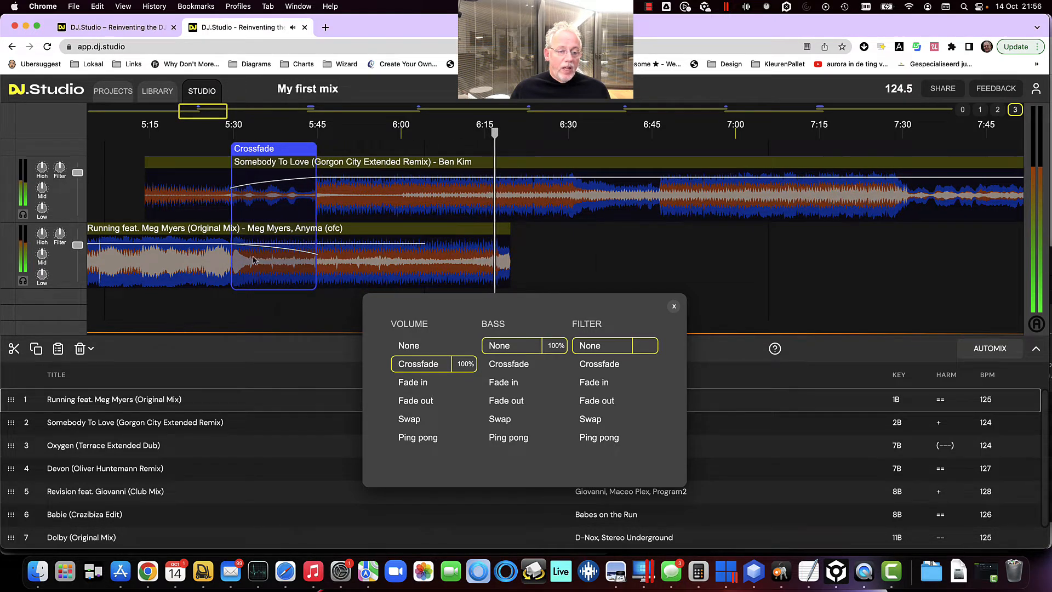
left_click(253, 260)
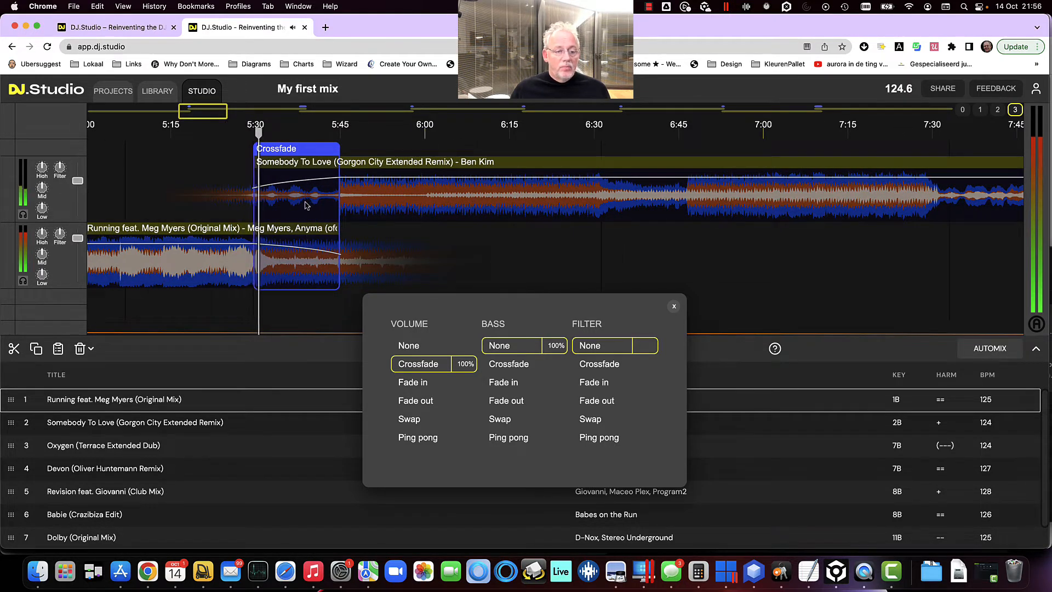
left_click_drag(310, 206, 388, 202)
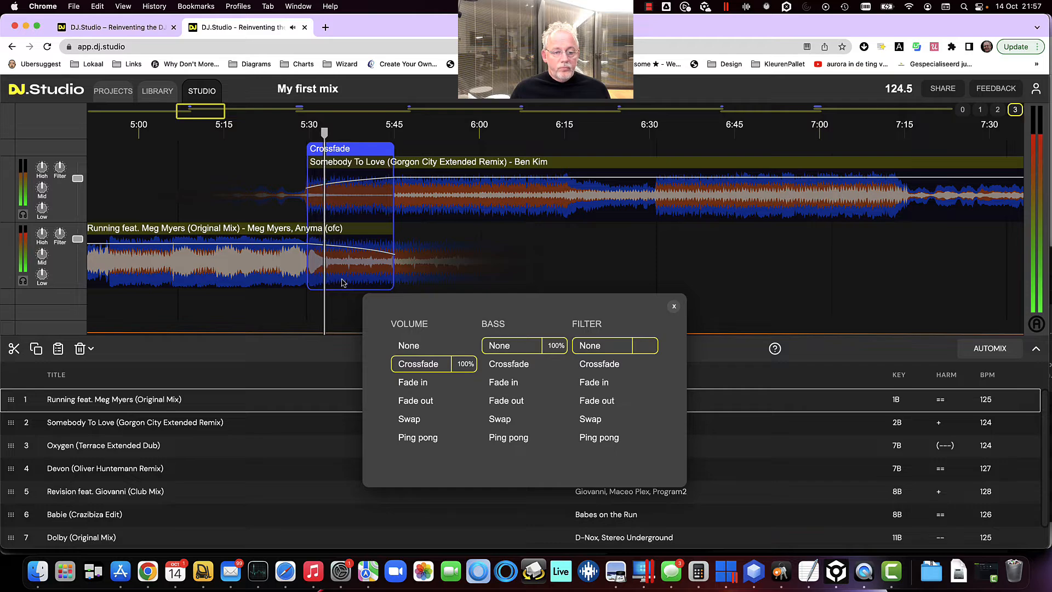
scroll(344, 285, "up", 5)
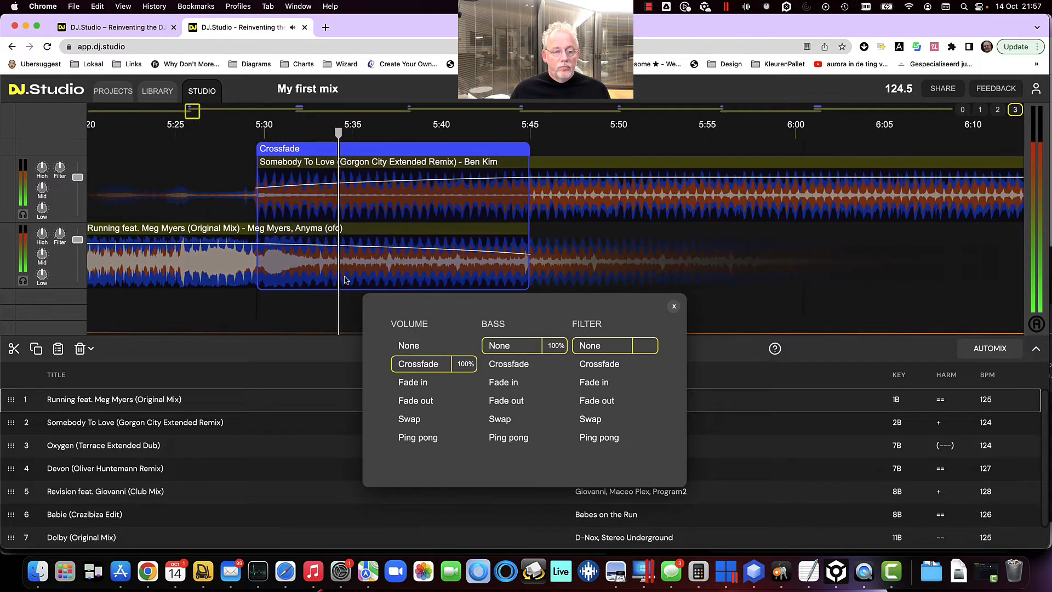
scroll(344, 280, "up", 5)
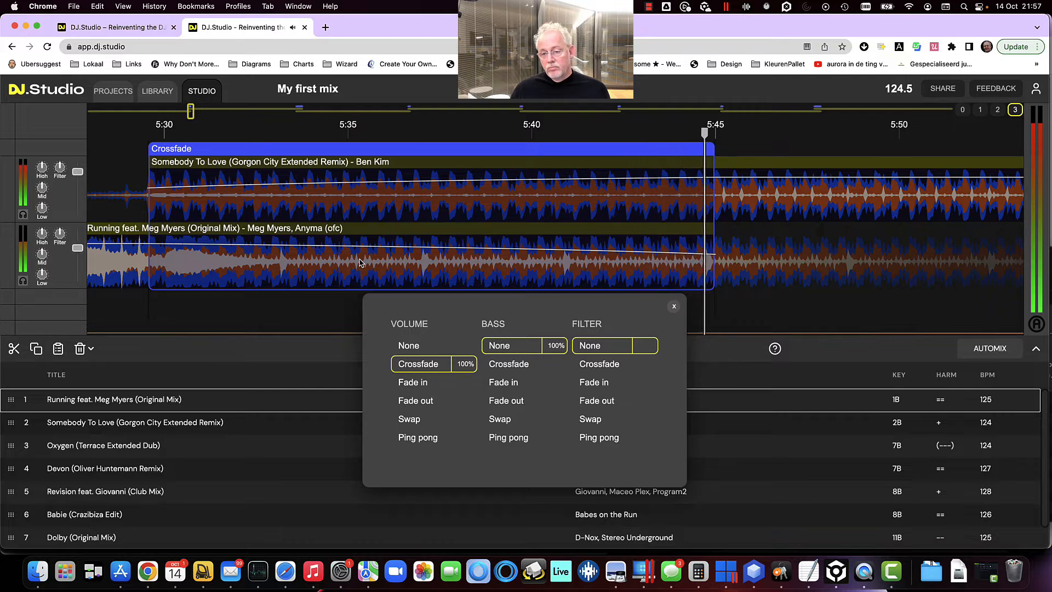
Rewind the playhead into the transition, apply a volume Fade in, then switch the volume back to Crossfade
key("Left")
key("Left")
key("Left")
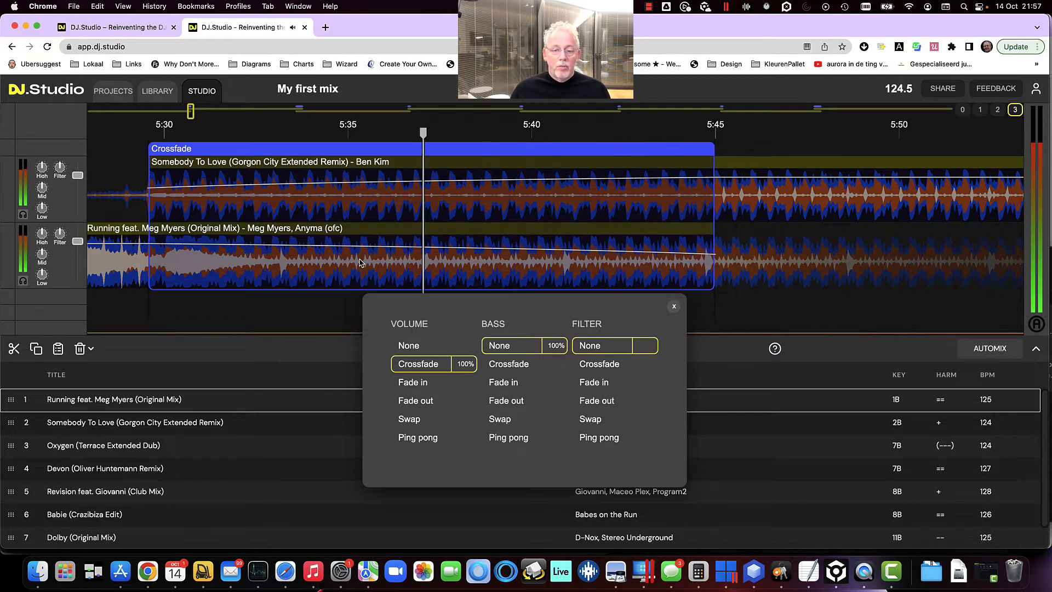
key("Left")
key("Left")
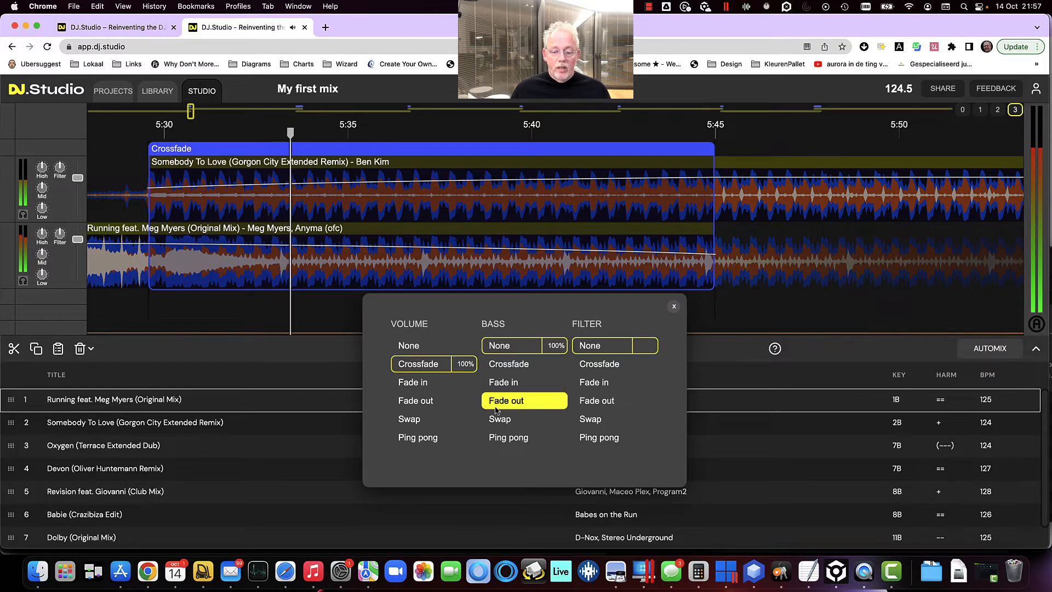
left_click(432, 389)
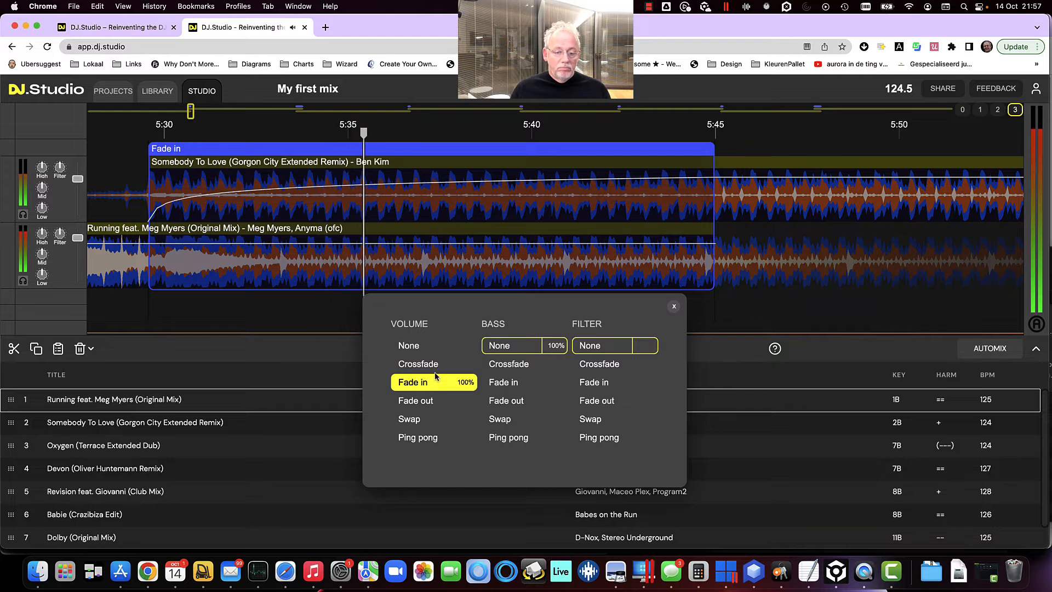
left_click(455, 366)
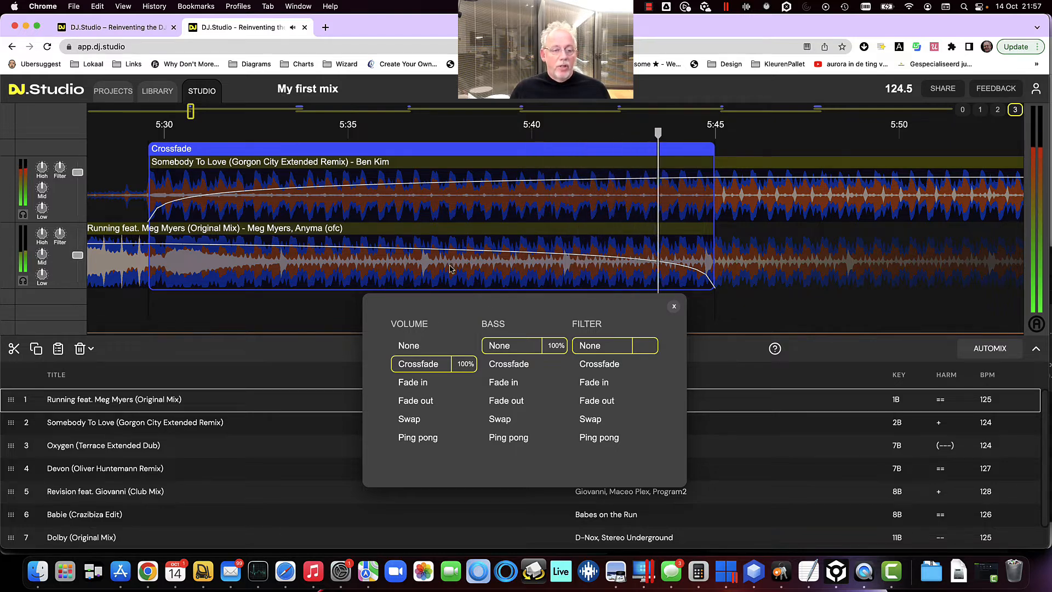
Open the Somebody To Love to Oxygen transition and extend its crossfade to end at beat 16
scroll(451, 268, "down", 5)
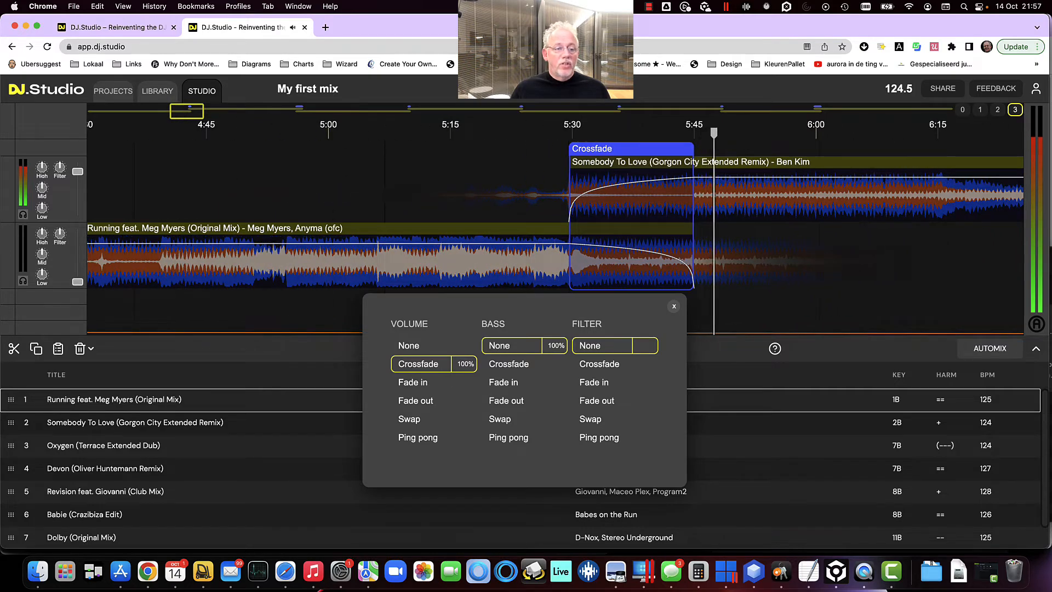
left_click_drag(192, 113, 295, 120)
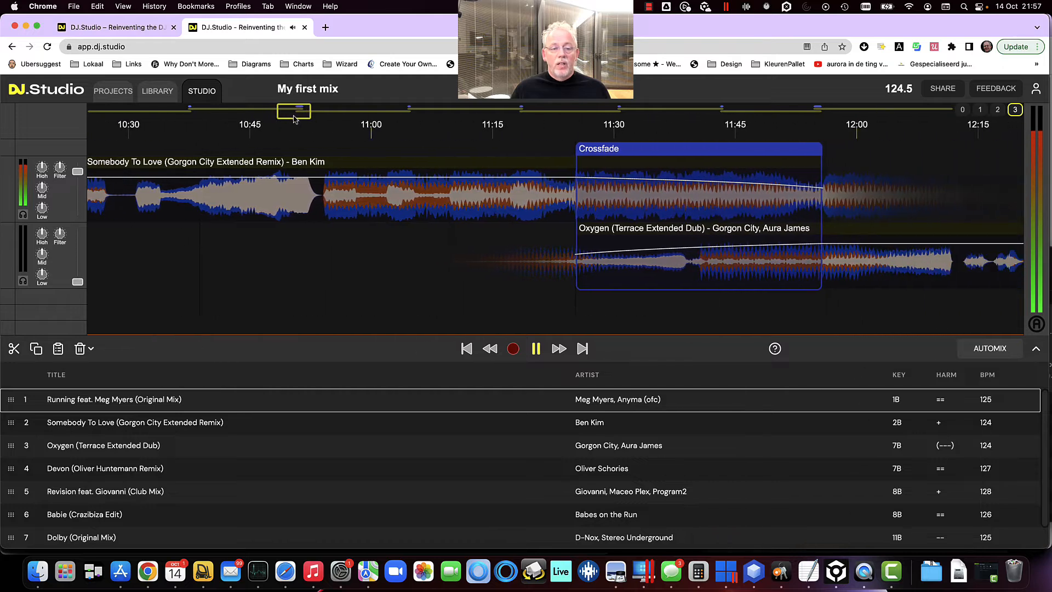
left_click(562, 127)
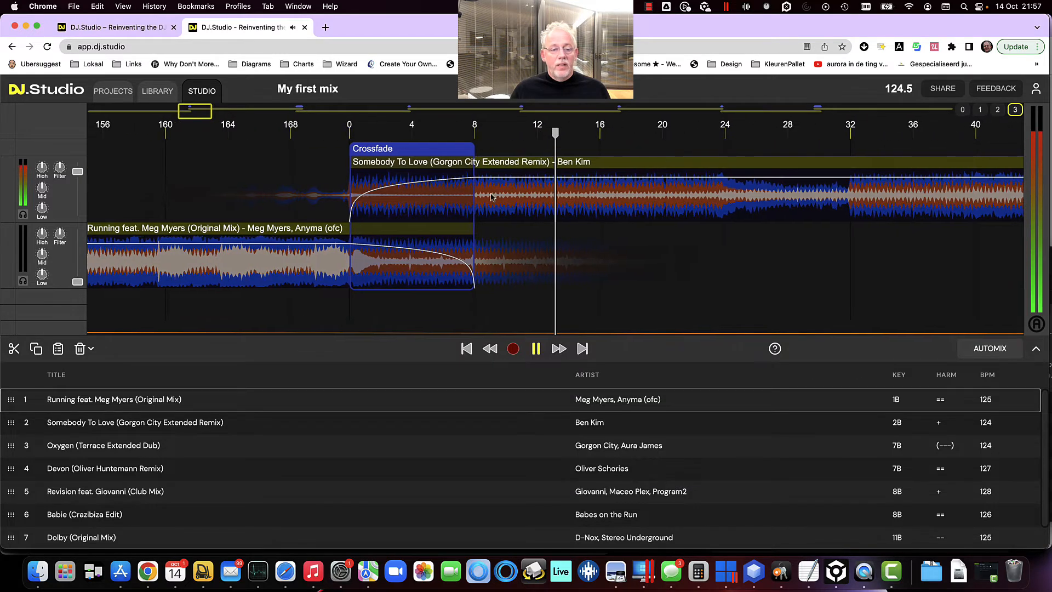
scroll(491, 197, "down", 10)
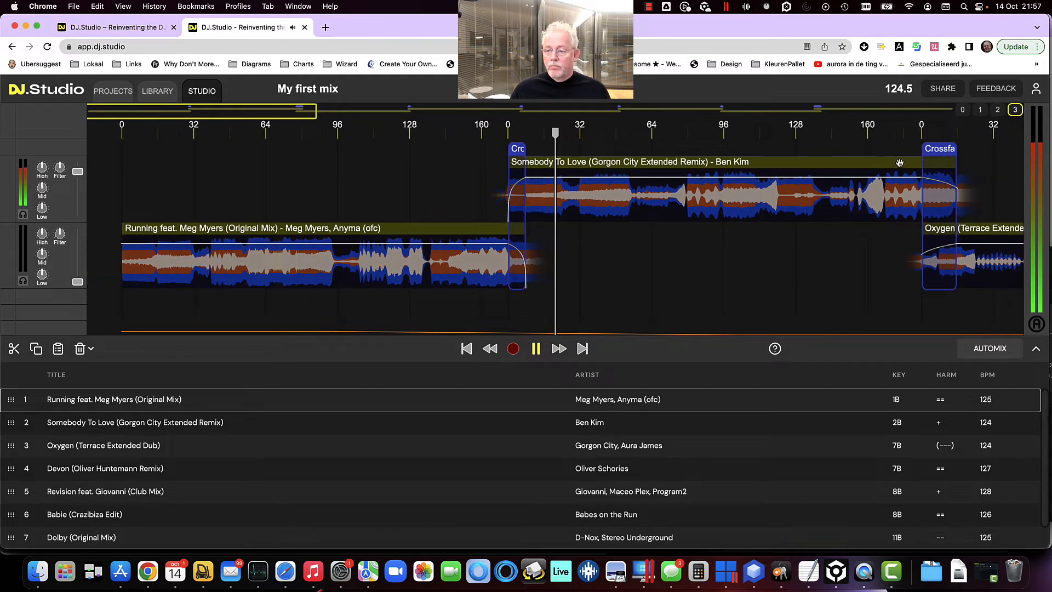
left_click(913, 134)
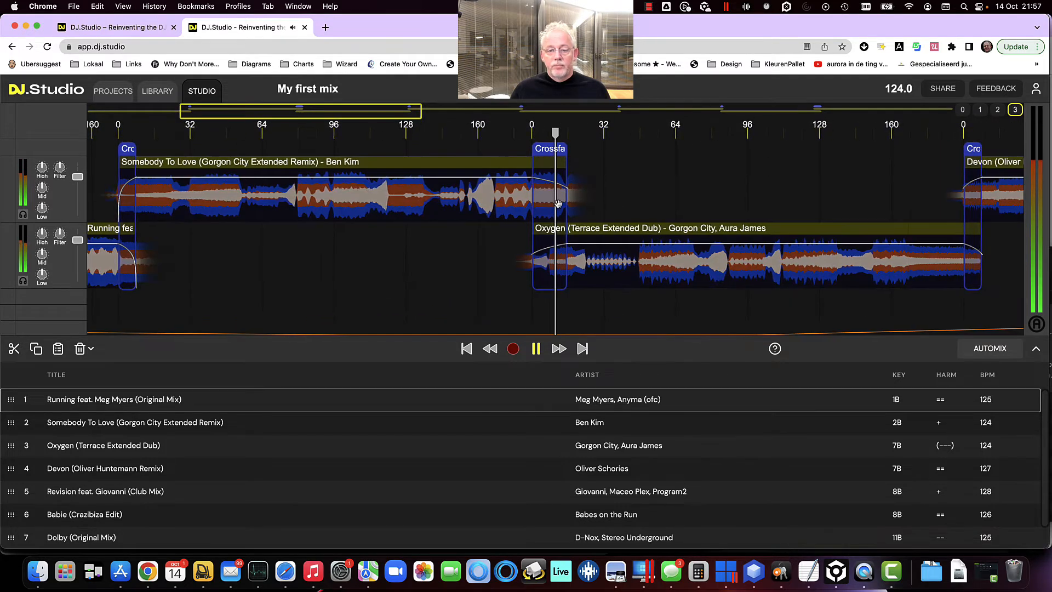
scroll(540, 202, "up", 8)
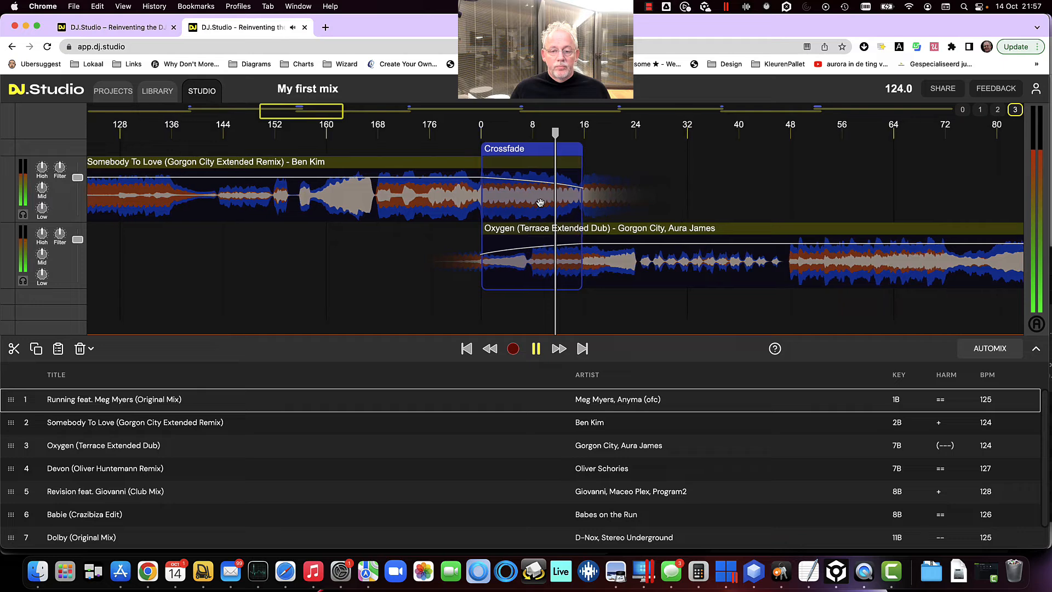
left_click(531, 154)
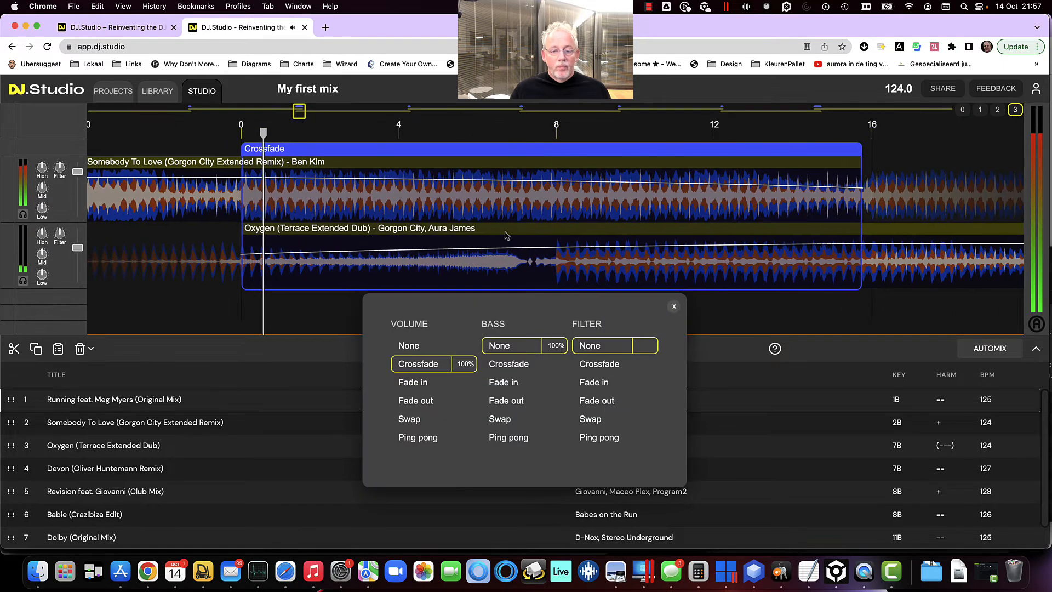
scroll(510, 230, "down", 3)
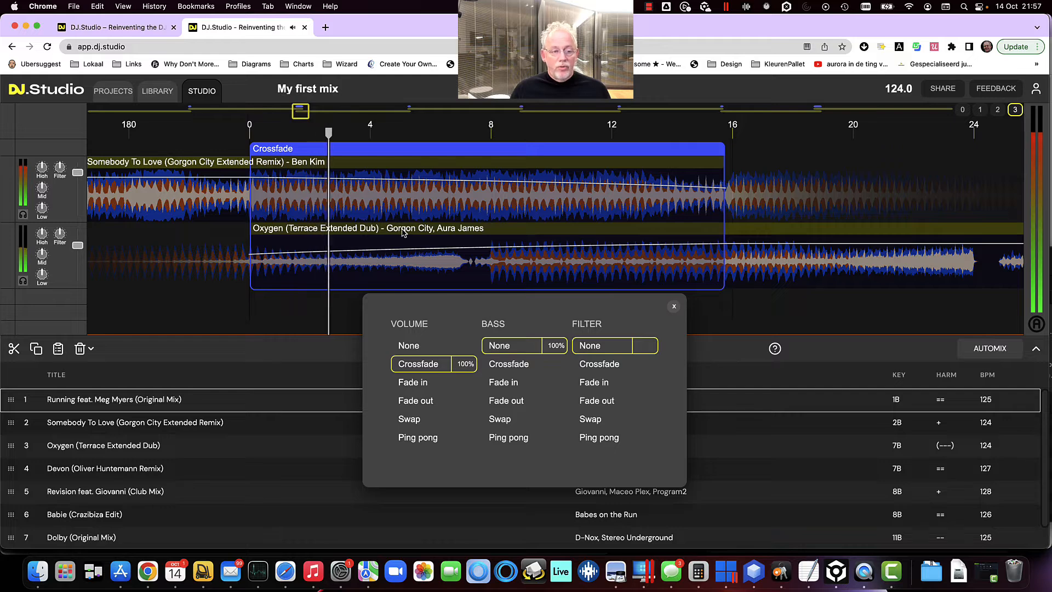
left_click(381, 206)
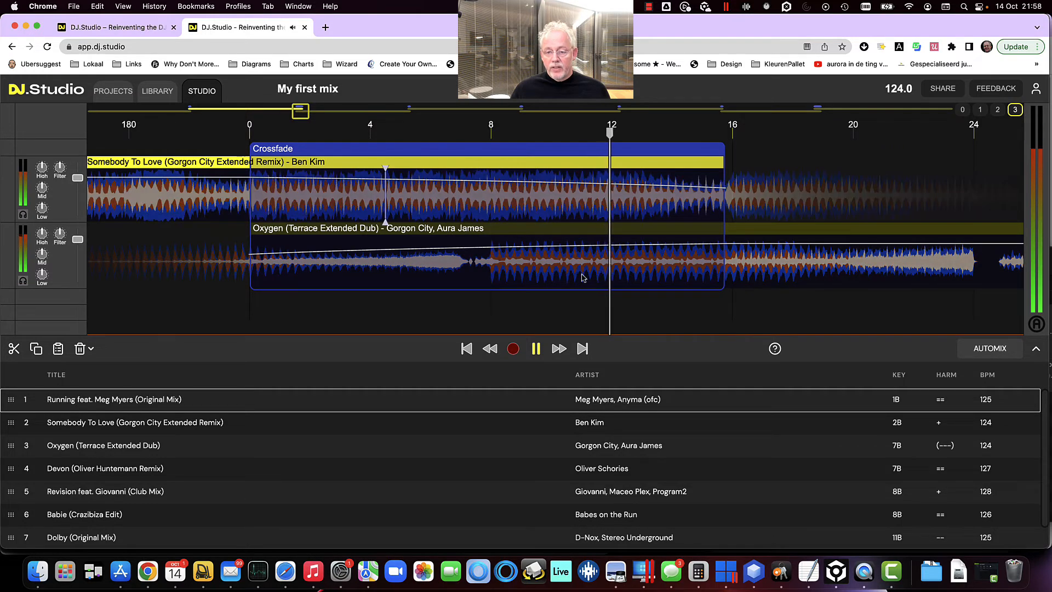
left_click(686, 270)
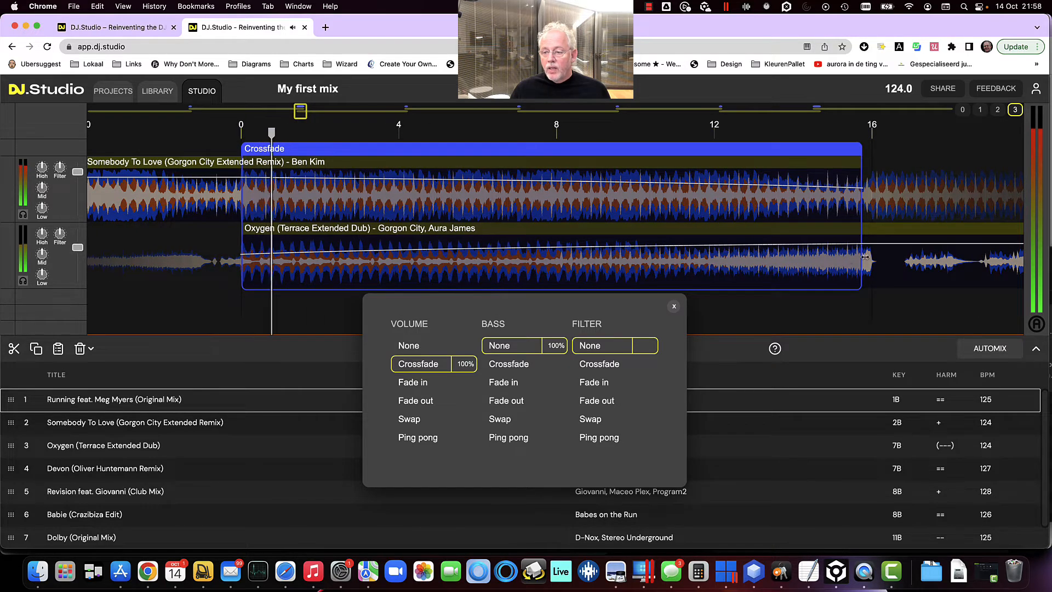
left_click_drag(865, 257, 873, 257)
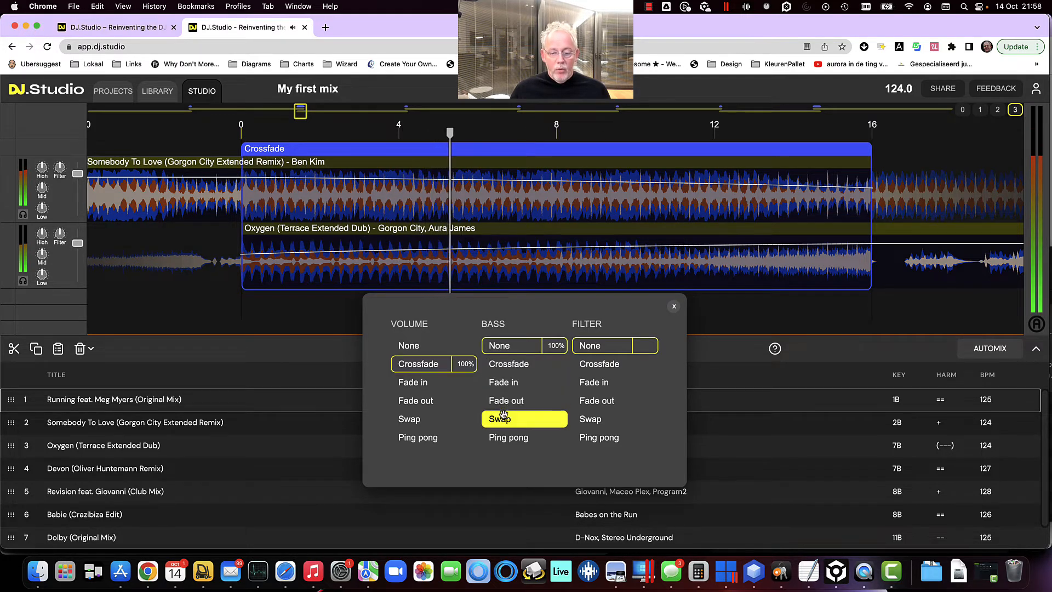
Set the transition's bass to Swap with a value of 4
left_click(504, 416)
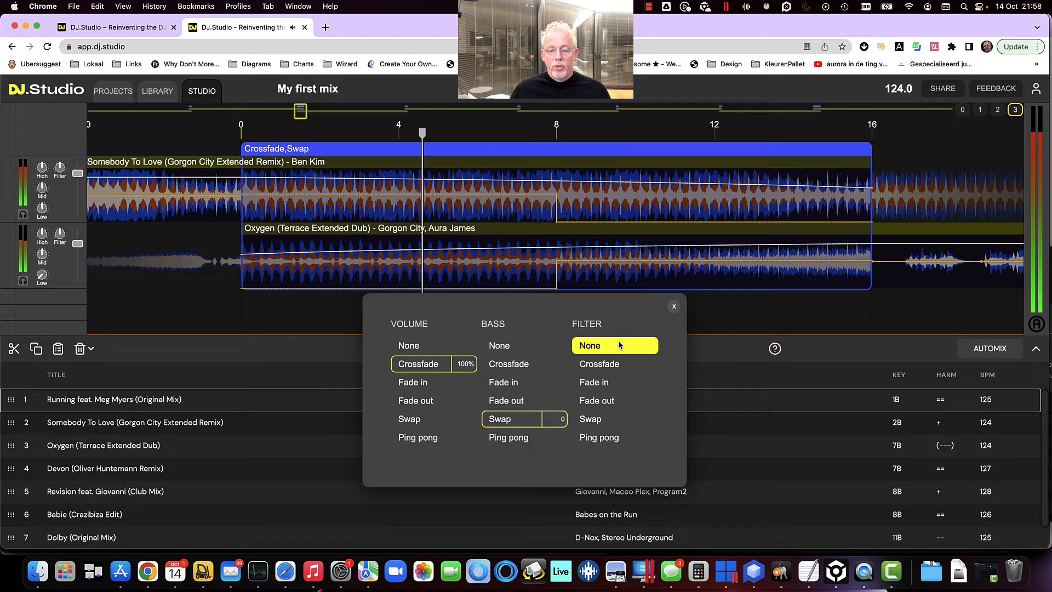
left_click(558, 422)
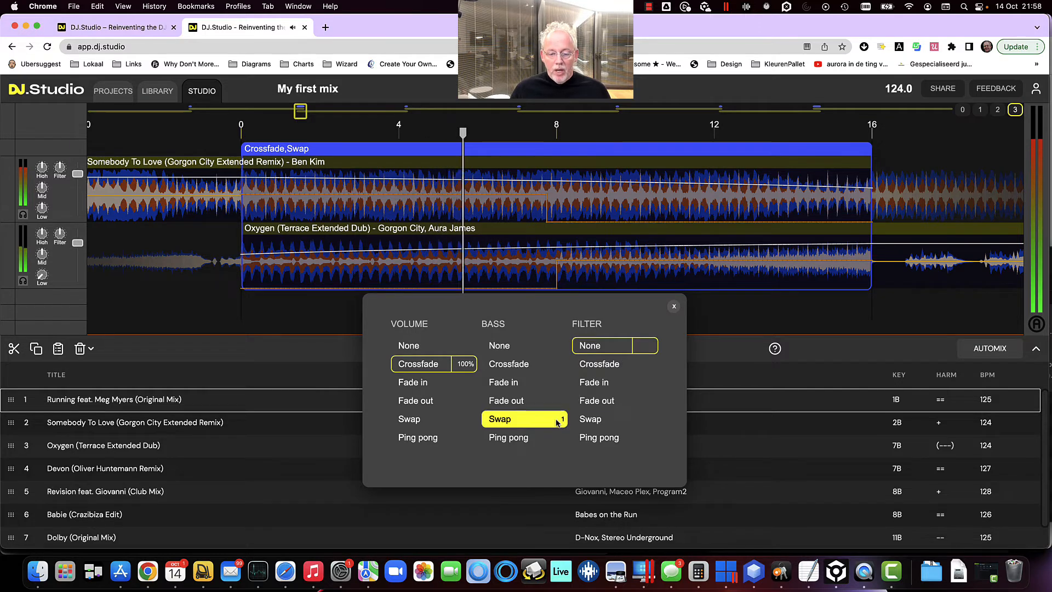
left_click(559, 421)
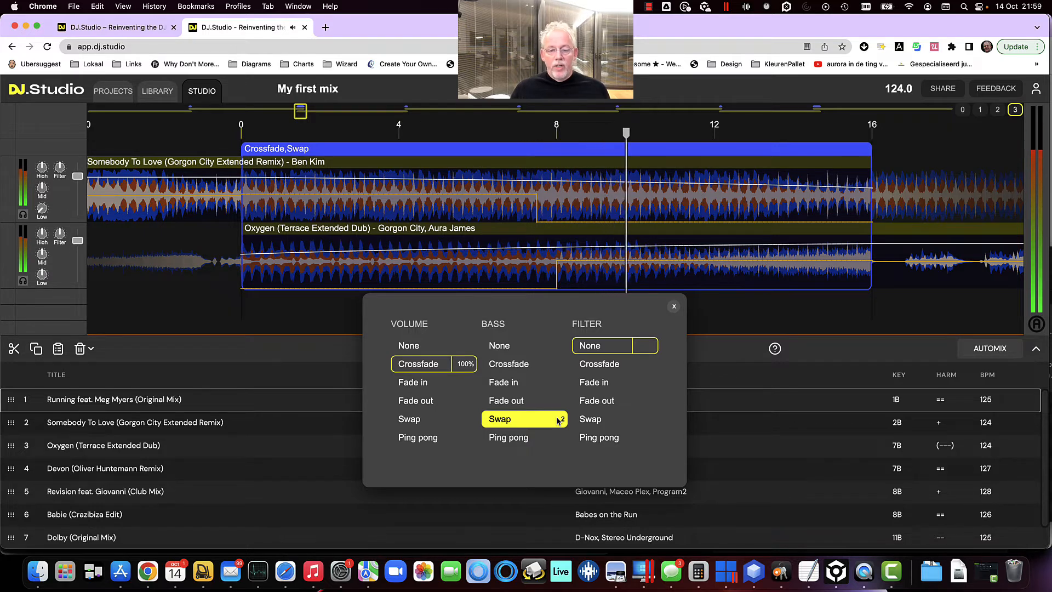
left_click(559, 421)
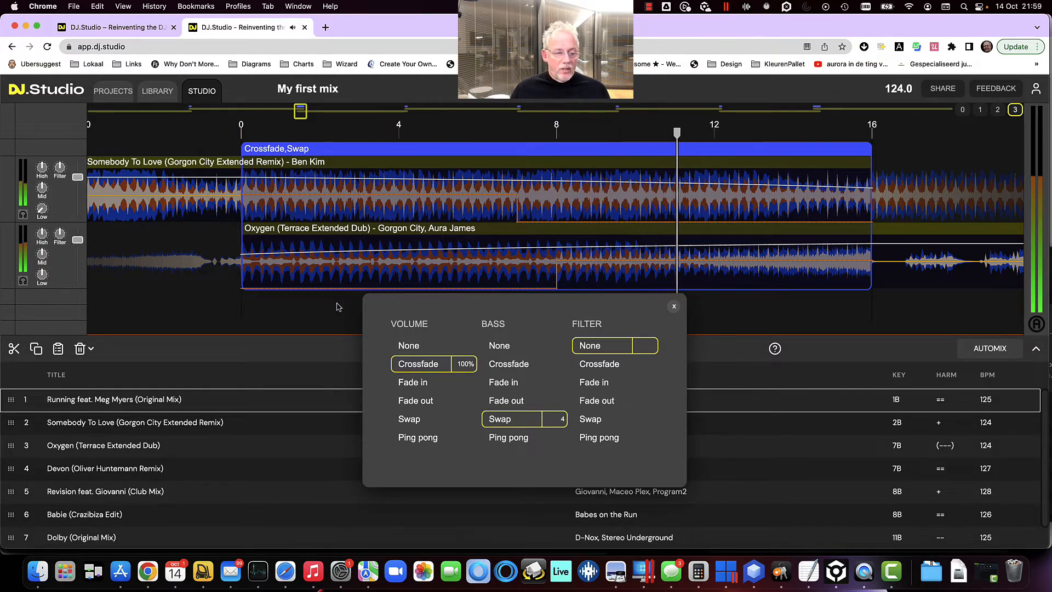
Set the transition's volume to Fade out and zoom out to the neighbouring tracks
left_click(431, 403)
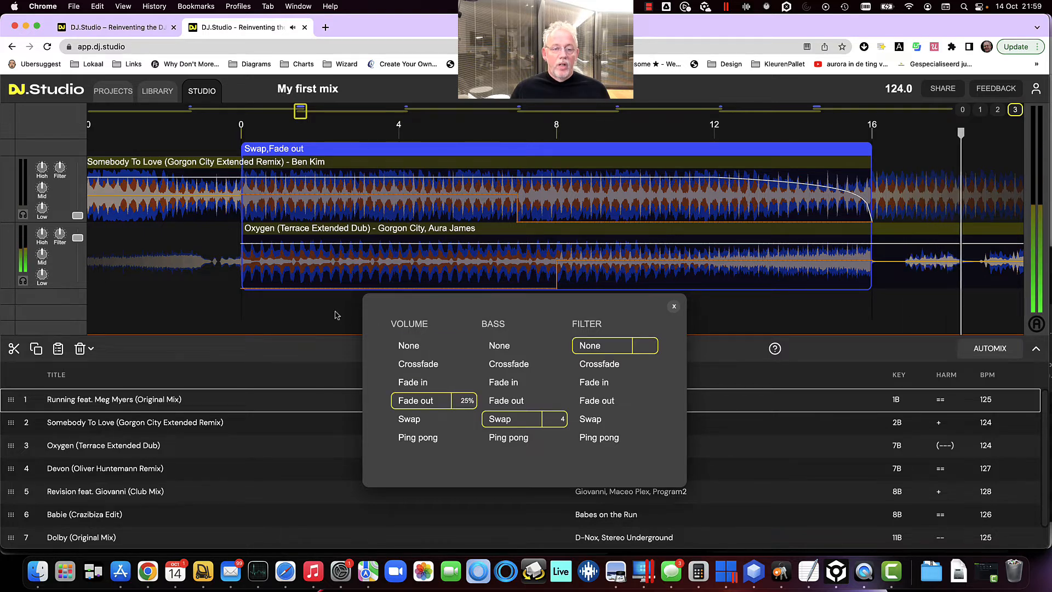
left_click(335, 312)
scroll(338, 310, "down", 10)
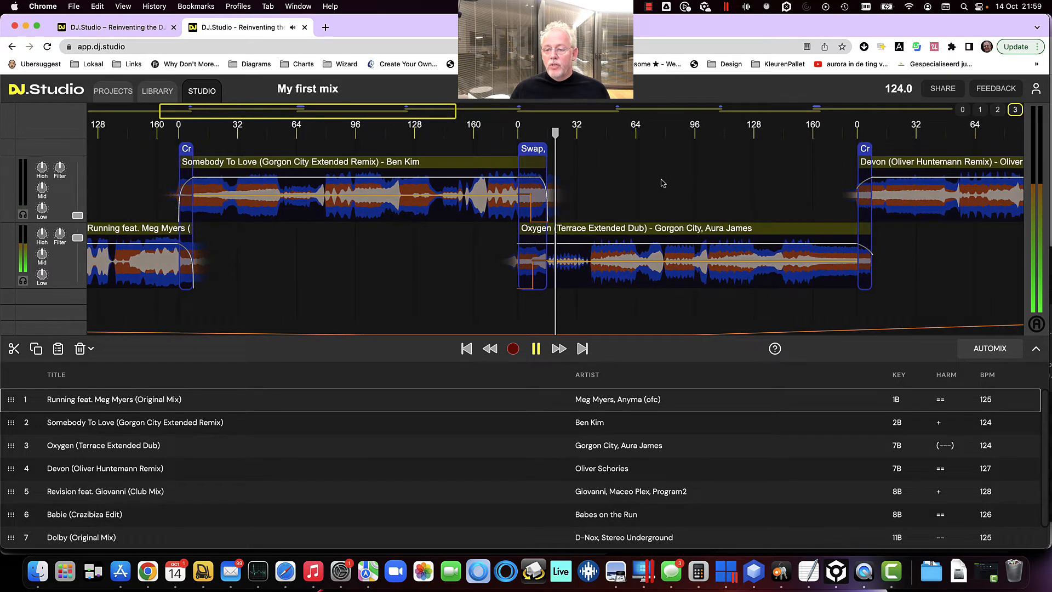
Open the Oxygen to Devon transition and shorten its crossfade to end at beat 8
left_click(832, 255)
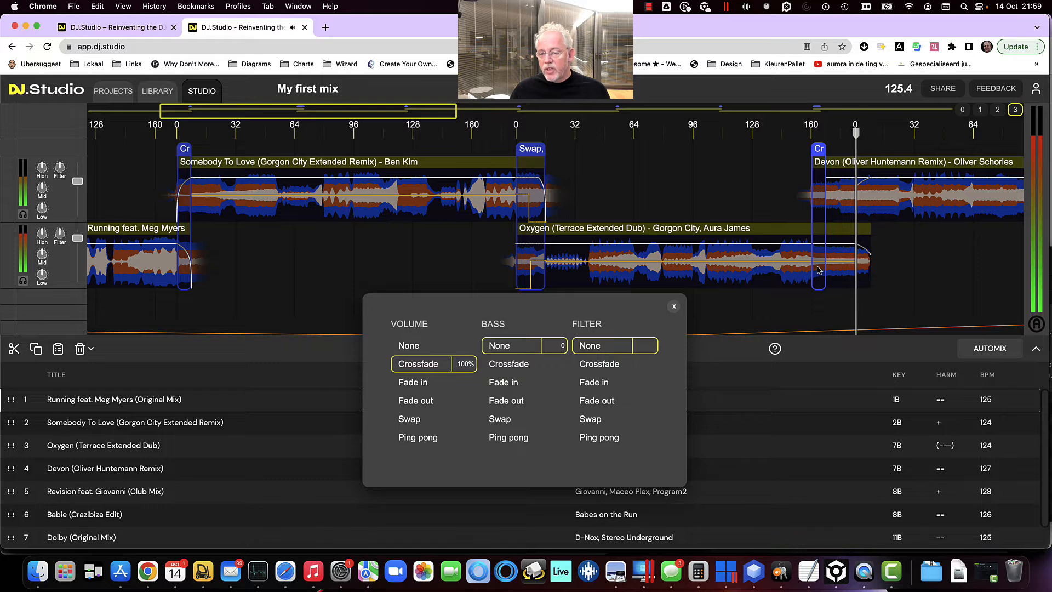
left_click_drag(817, 267, 816, 266)
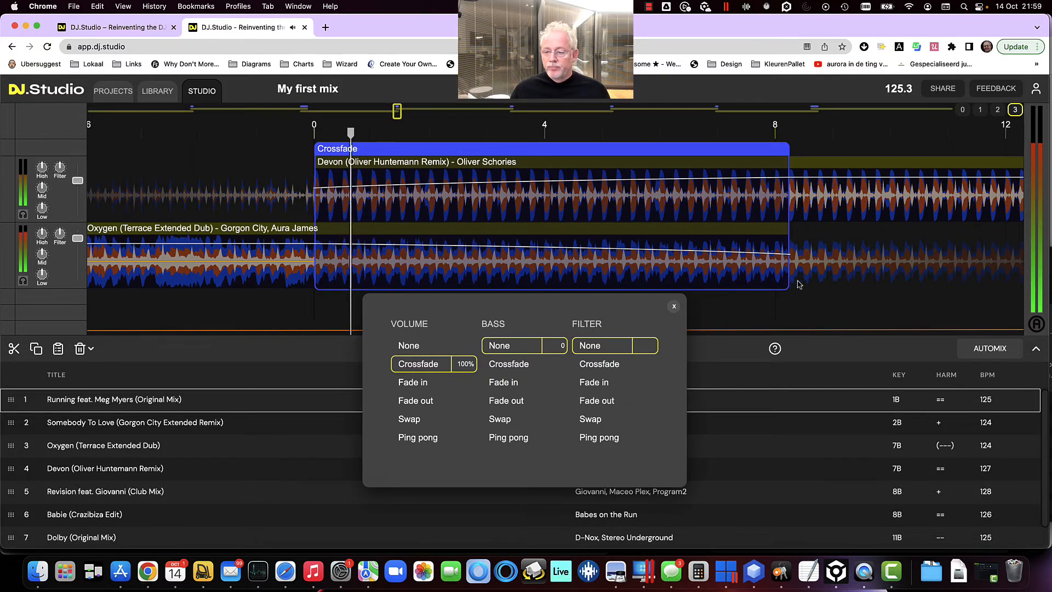
left_click_drag(790, 271, 891, 262)
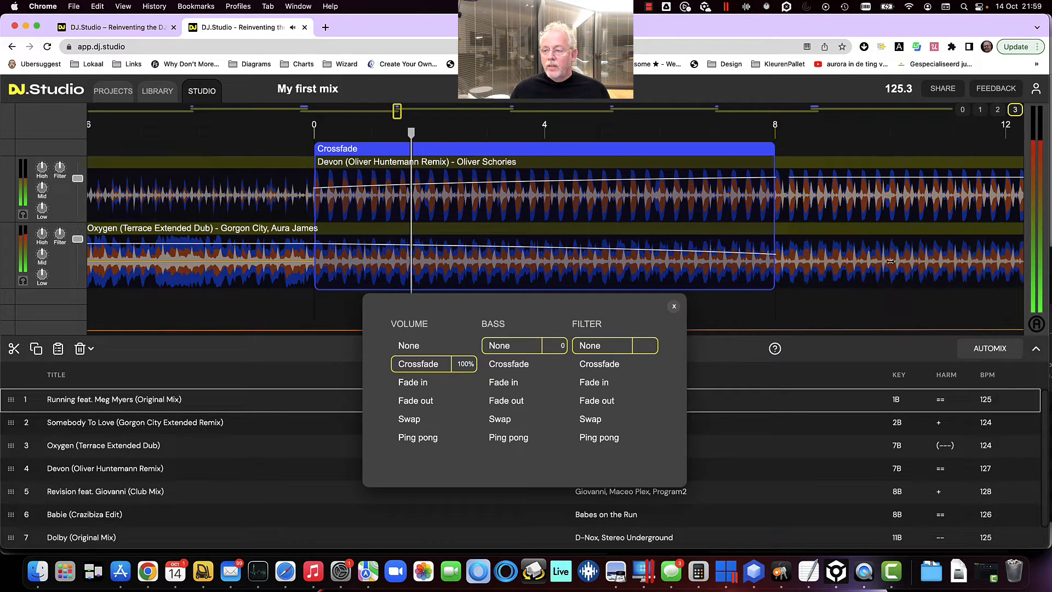
left_click_drag(984, 259, 983, 260)
scroll(779, 253, "down", 10)
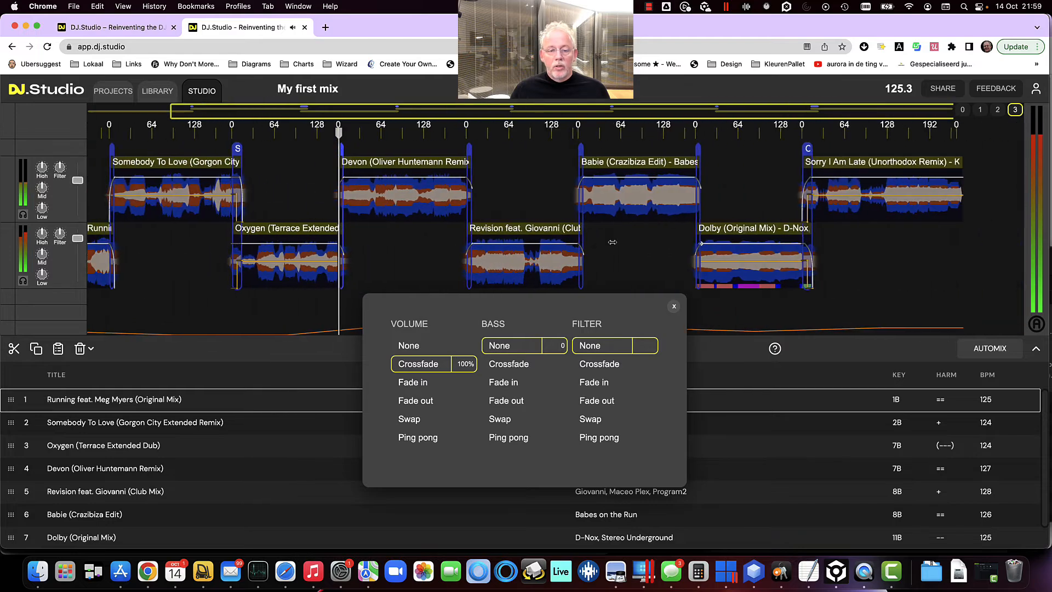
left_click(368, 256)
scroll(369, 256, "up", 5)
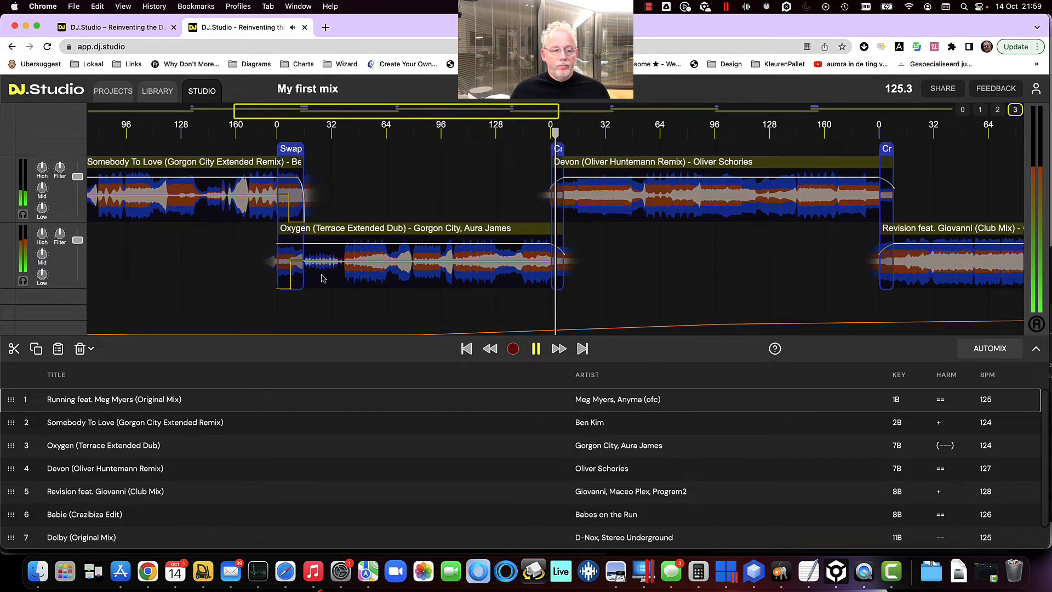
Extend the Oxygen to Devon crossfade to end at beat 16 and close the transition settings
scroll(558, 211, "up", 8)
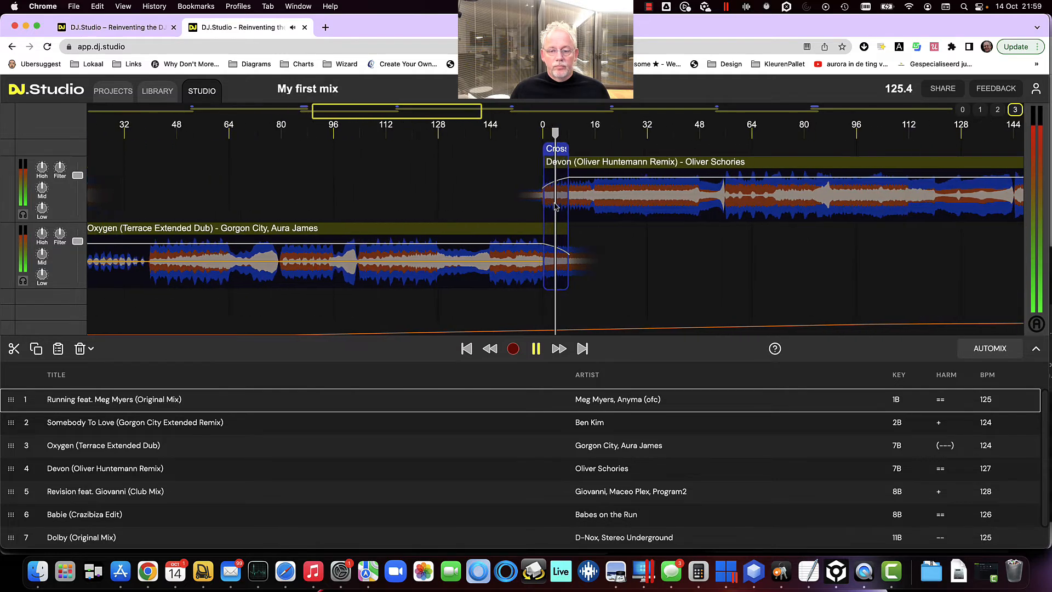
scroll(559, 211, "up", 3)
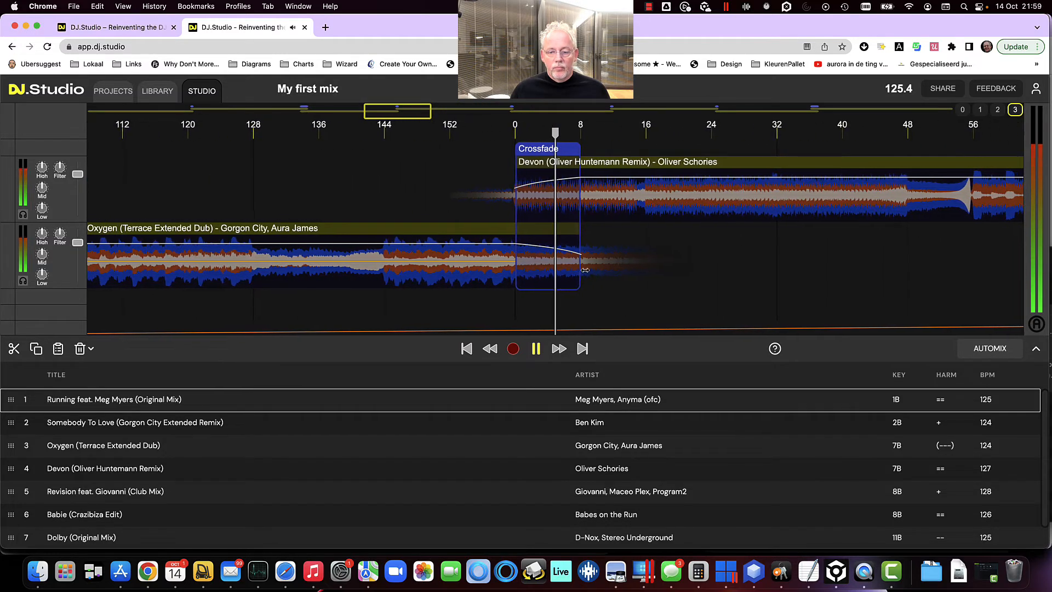
left_click(586, 269)
left_click_drag(587, 269, 644, 269)
scroll(603, 268, "up", 10)
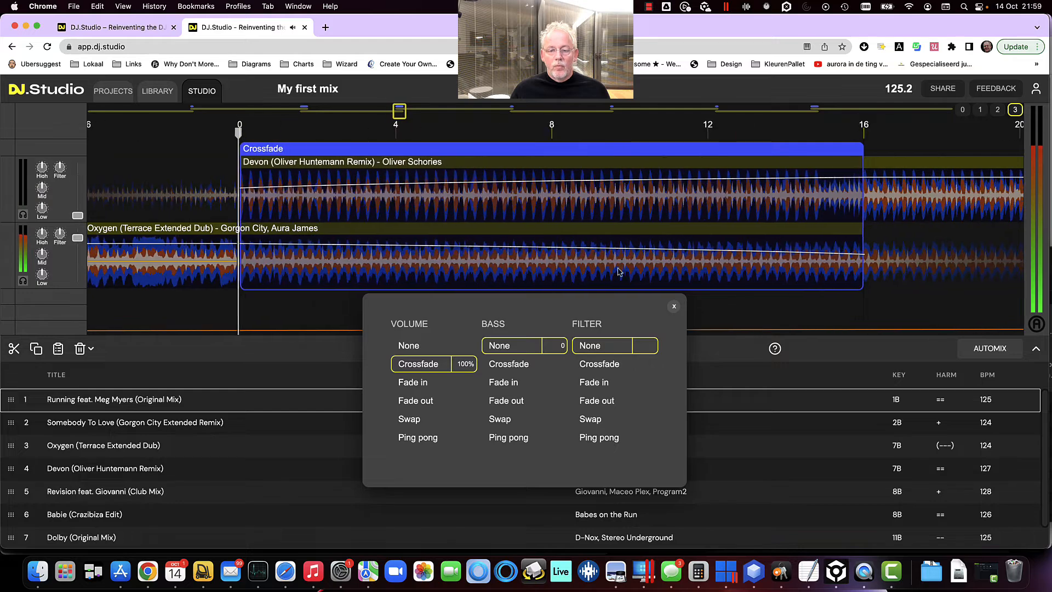
scroll(598, 267, "down", 4)
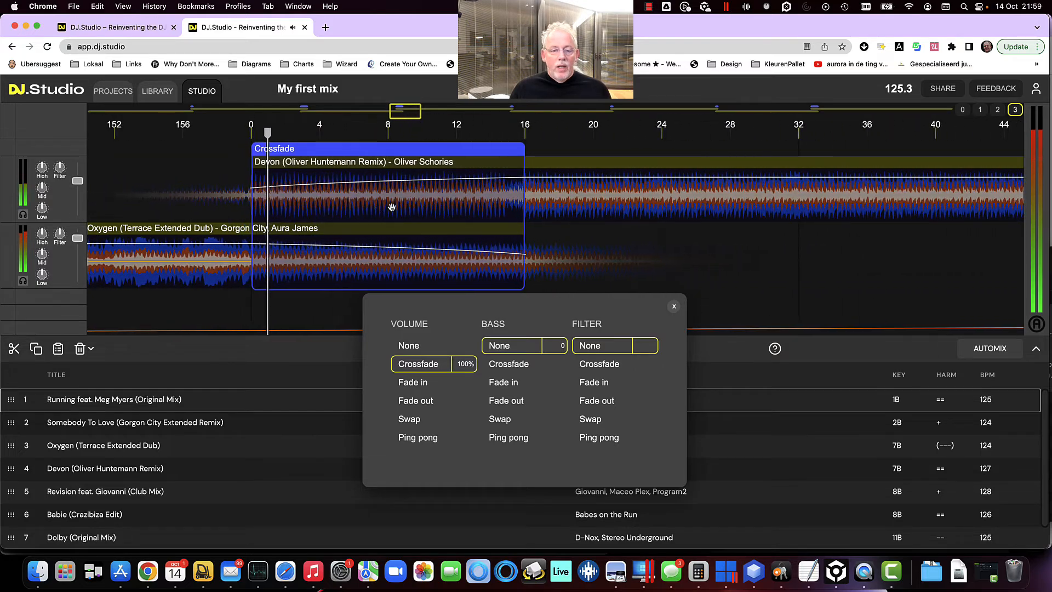
left_click_drag(392, 209, 645, 214)
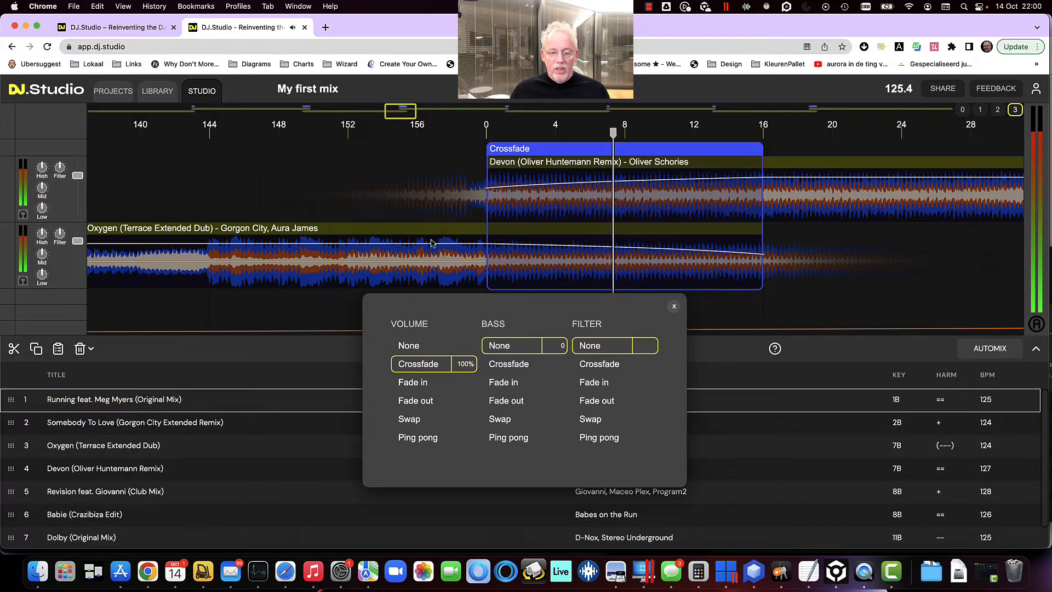
left_click(674, 307)
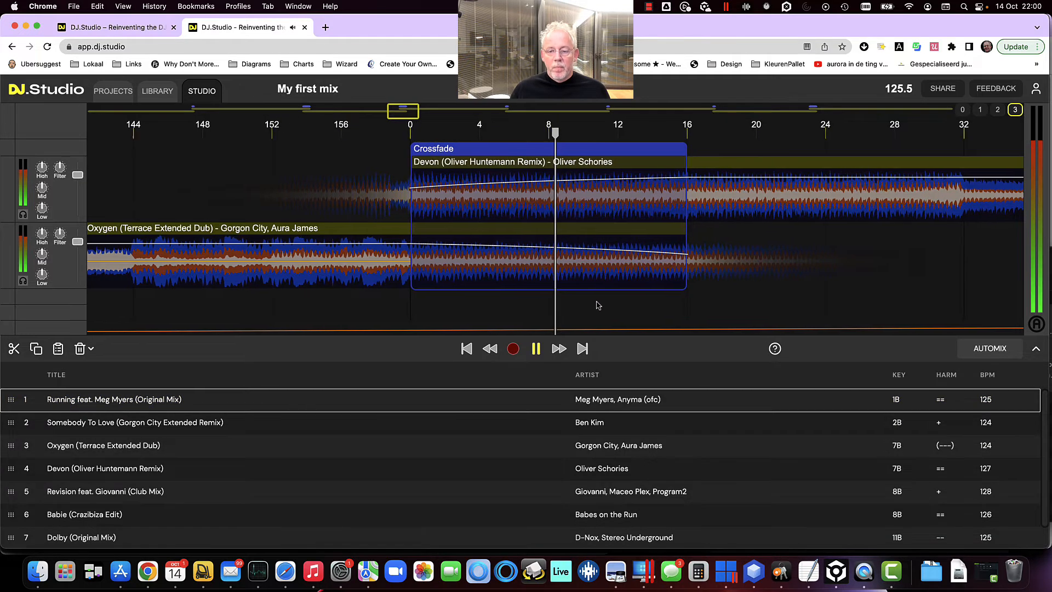
Review the Devon track and move the playback position near the Devon to Revision transition
scroll(592, 306, "down", 5)
scroll(591, 304, "down", 2)
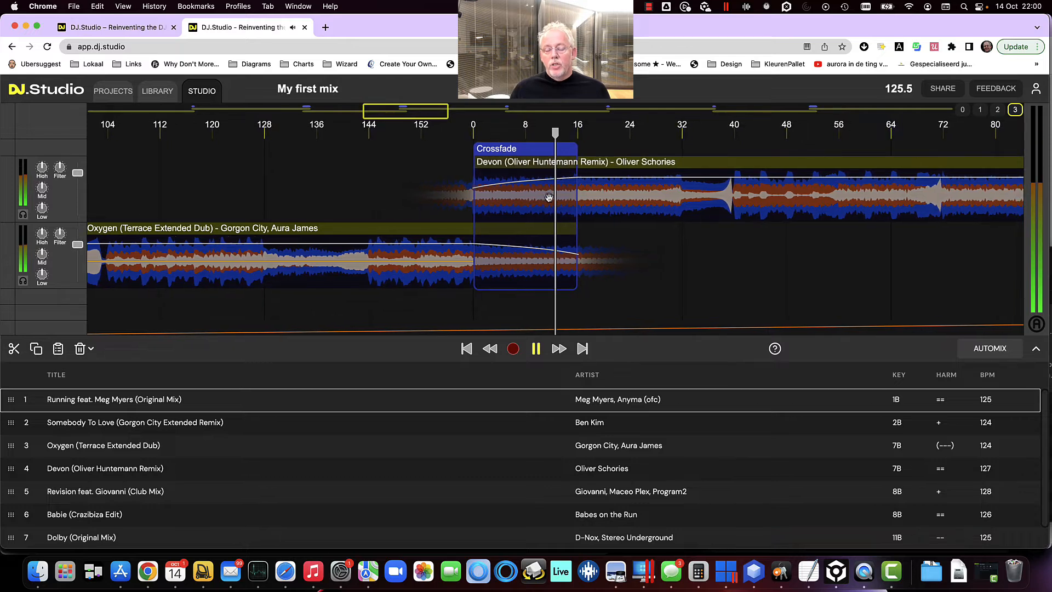
left_click(611, 200)
left_click_drag(639, 202, 649, 221)
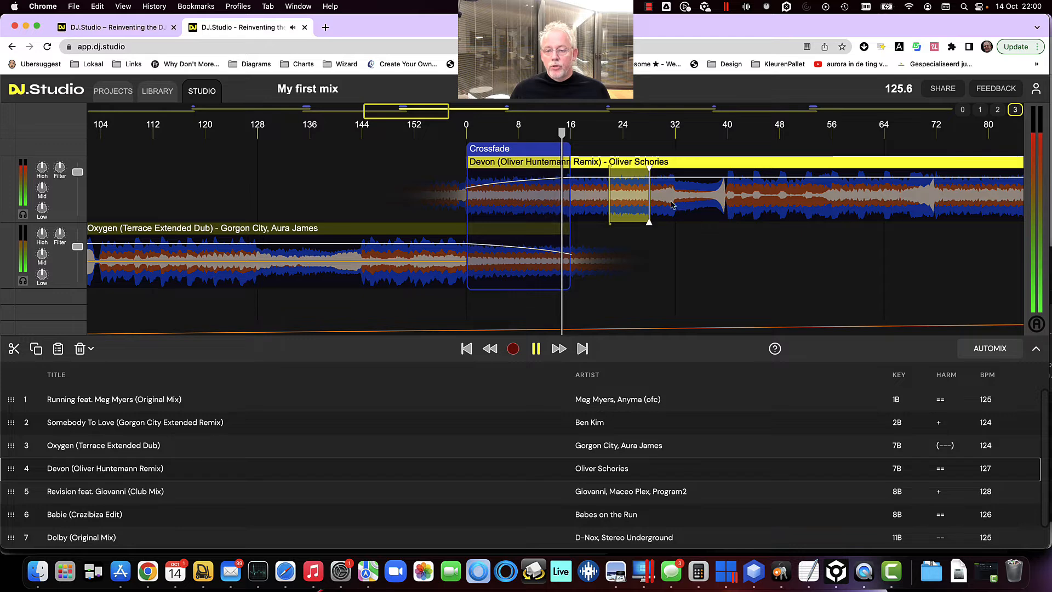
left_click(675, 217)
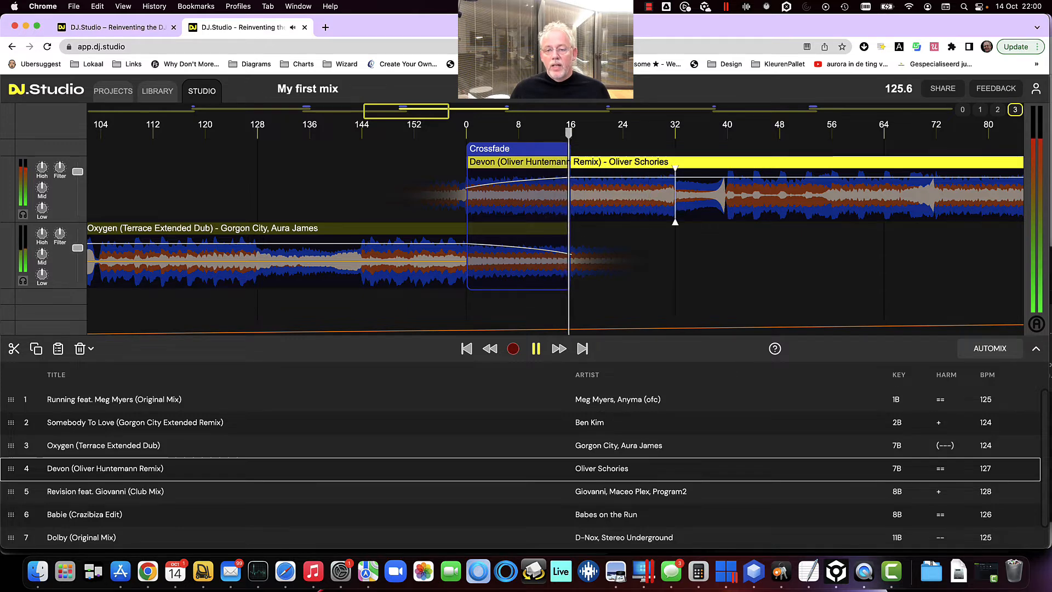
scroll(655, 211, "down", 5)
scroll(655, 211, "down", 3)
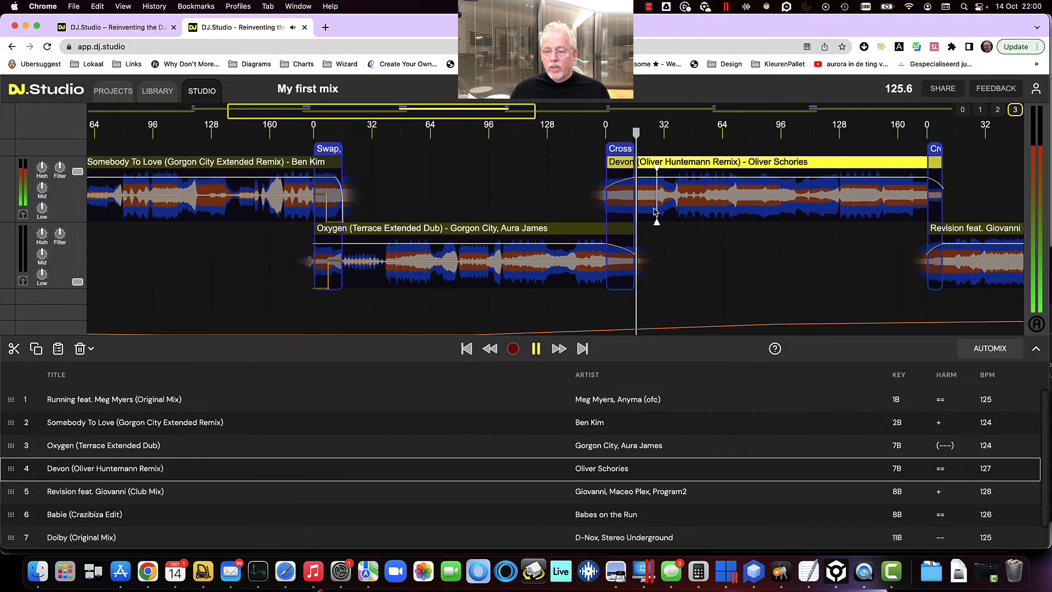
scroll(862, 213, "up", 8)
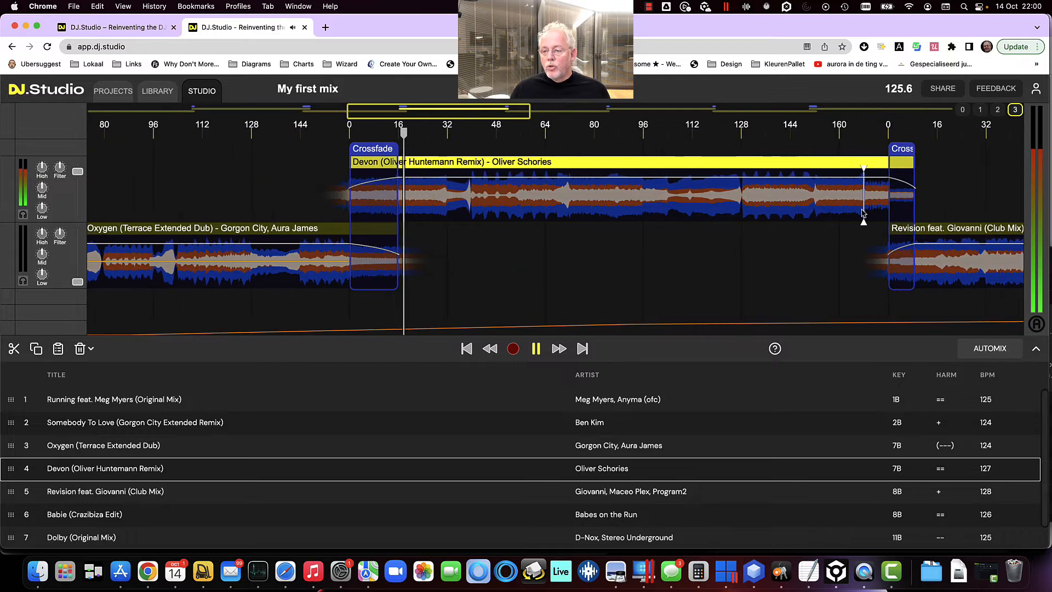
left_click_drag(832, 252, 452, 270)
left_click_drag(775, 247, 516, 261)
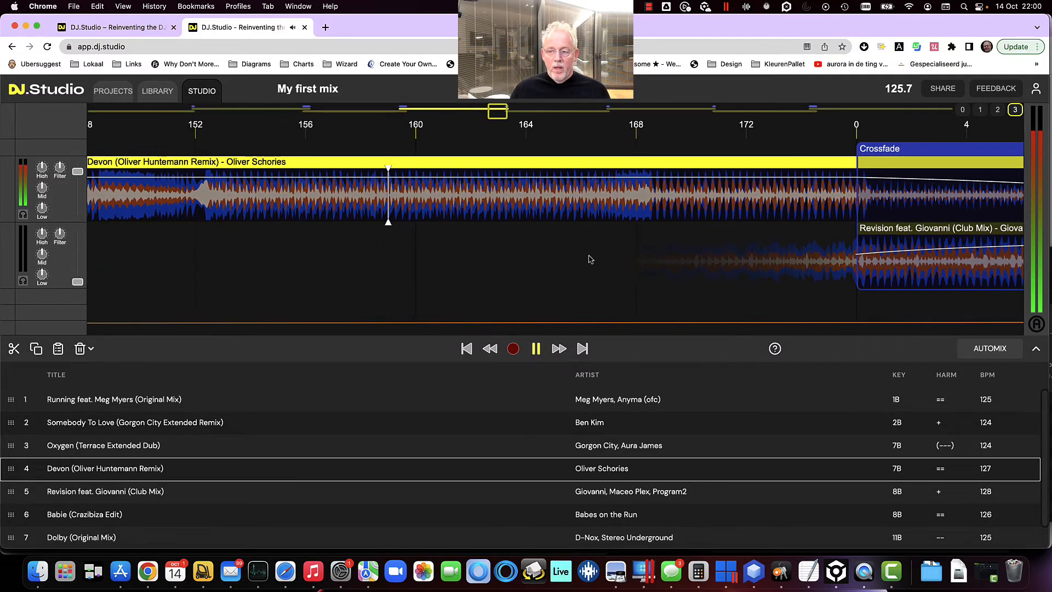
left_click(649, 264)
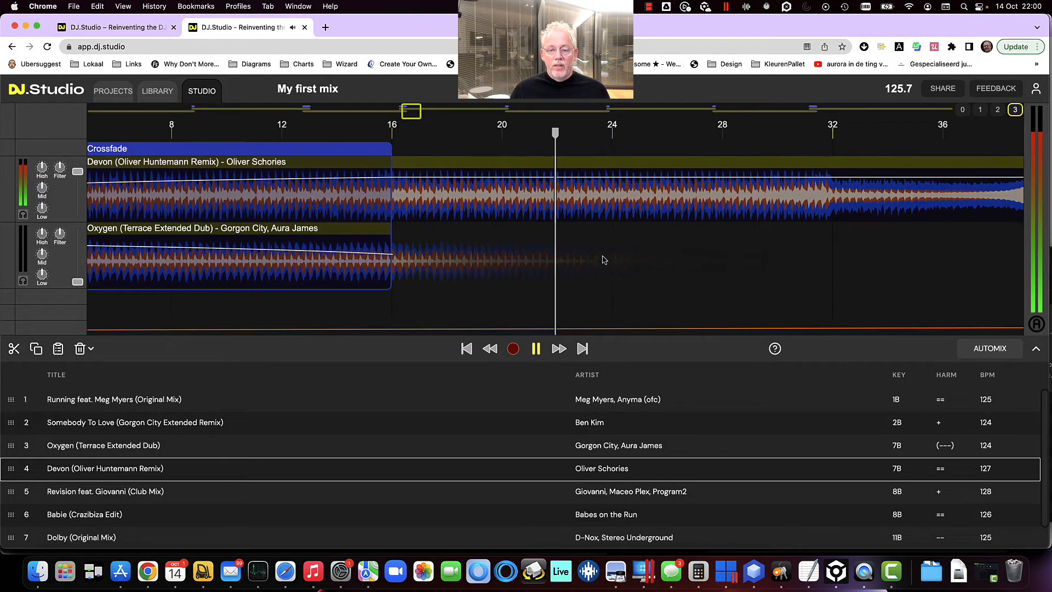
scroll(589, 257, "down", 10)
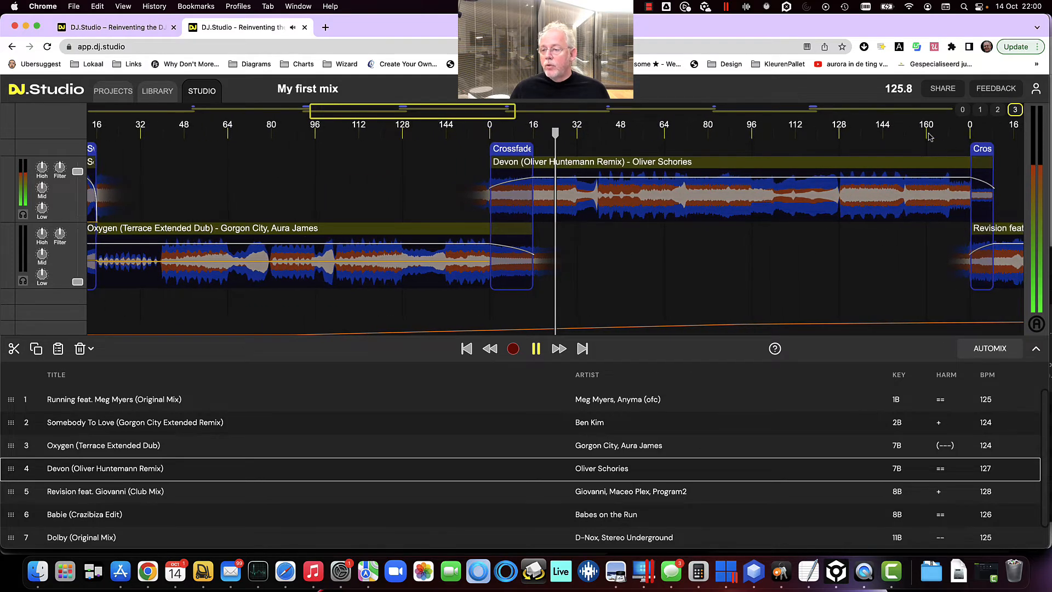
left_click(907, 135)
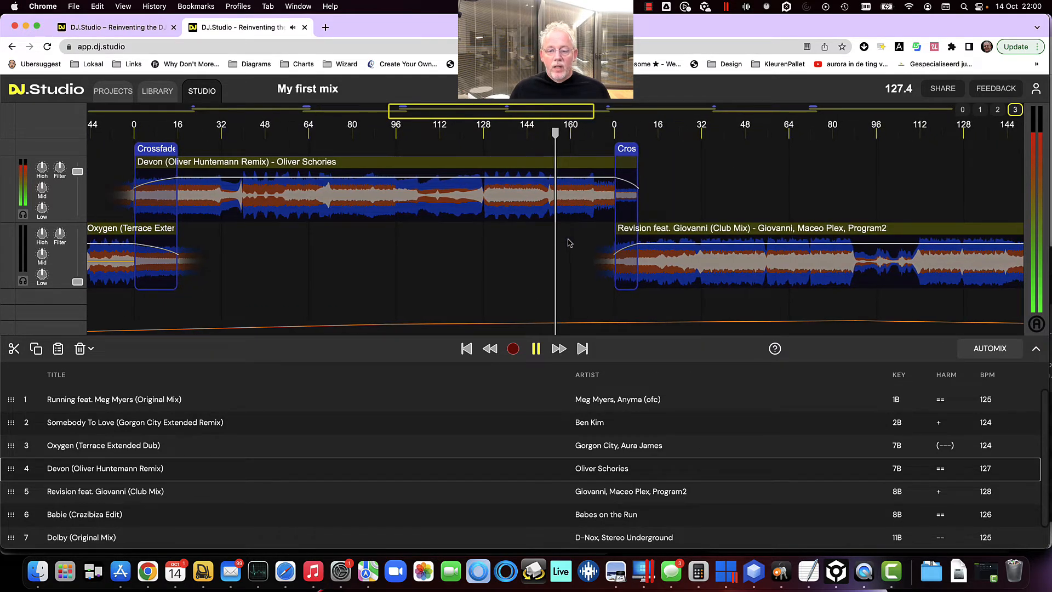
Open the Devon to Revision transition and extend its crossfade to end at beat 16
left_click(591, 214)
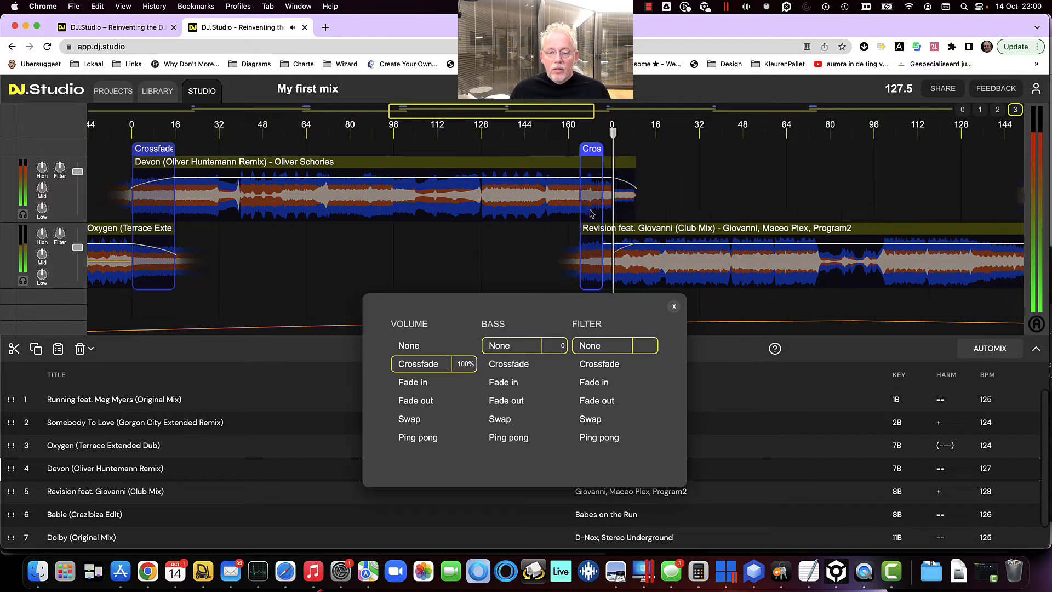
left_click_drag(591, 214, 562, 214)
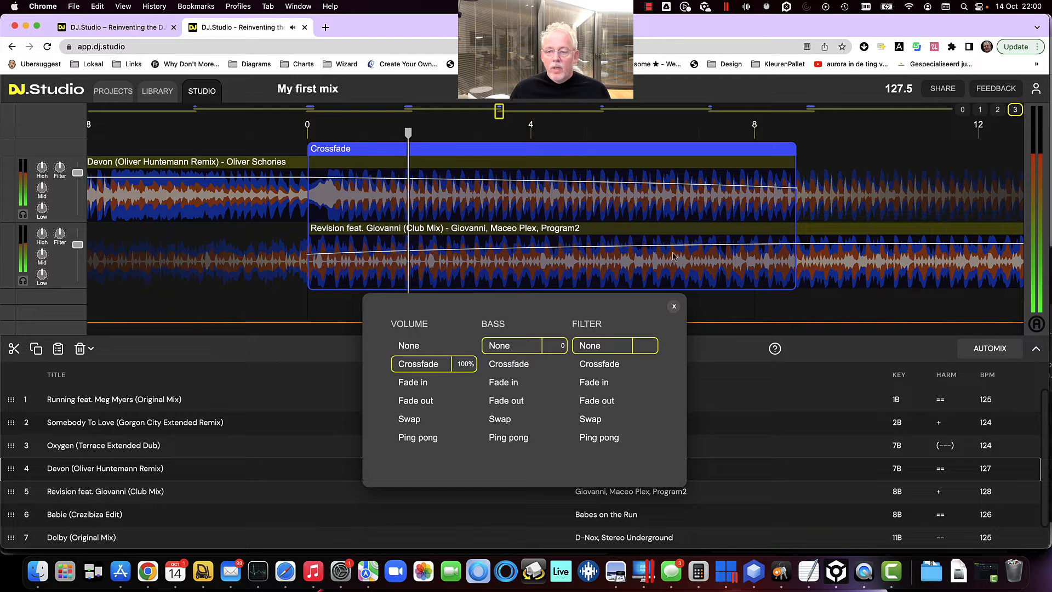
scroll(757, 262, "down", 2)
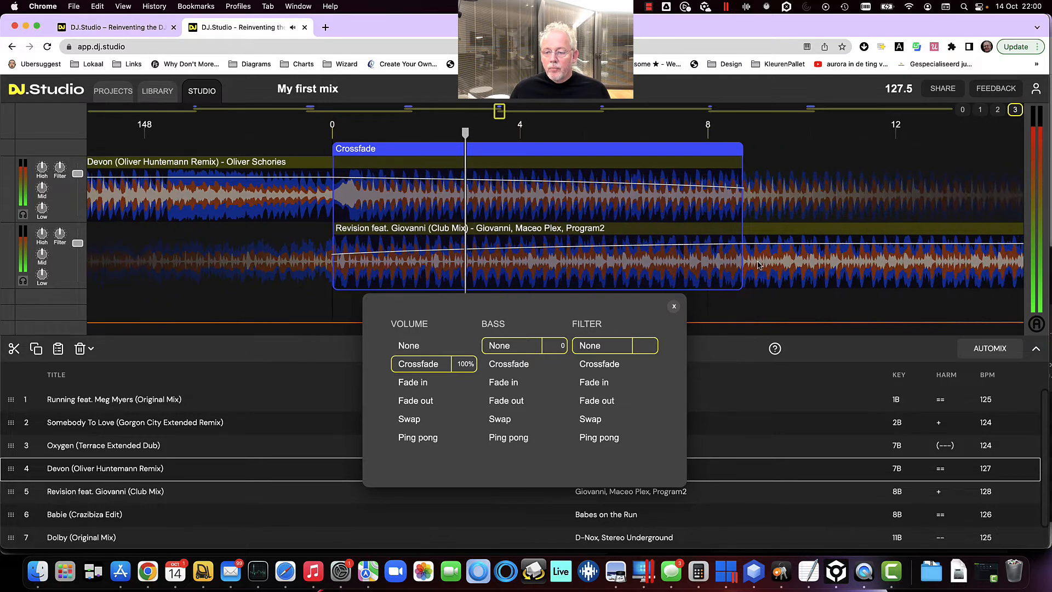
scroll(758, 265, "down", 3)
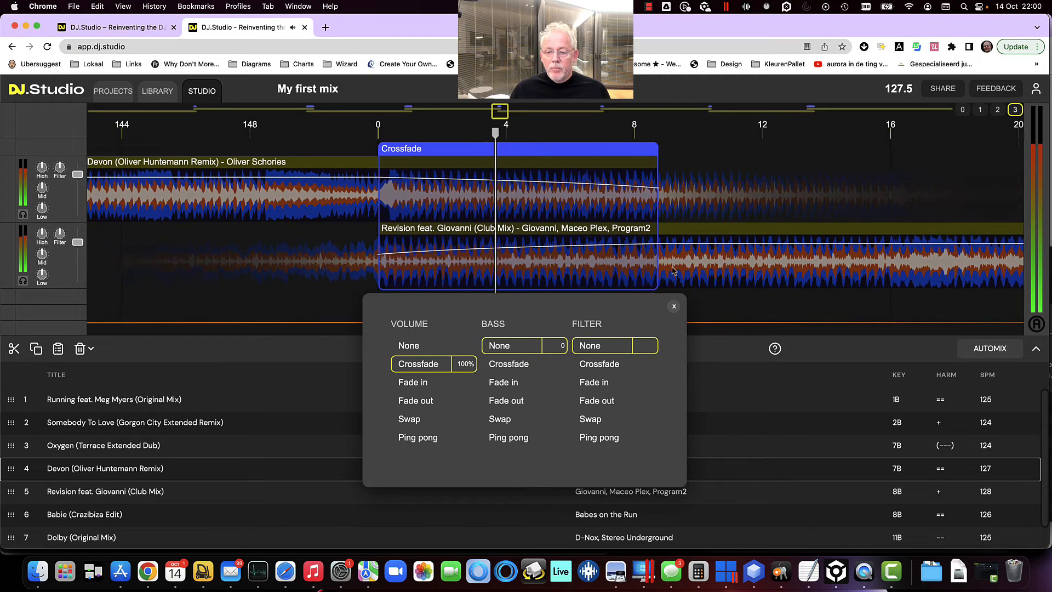
left_click_drag(661, 267, 889, 263)
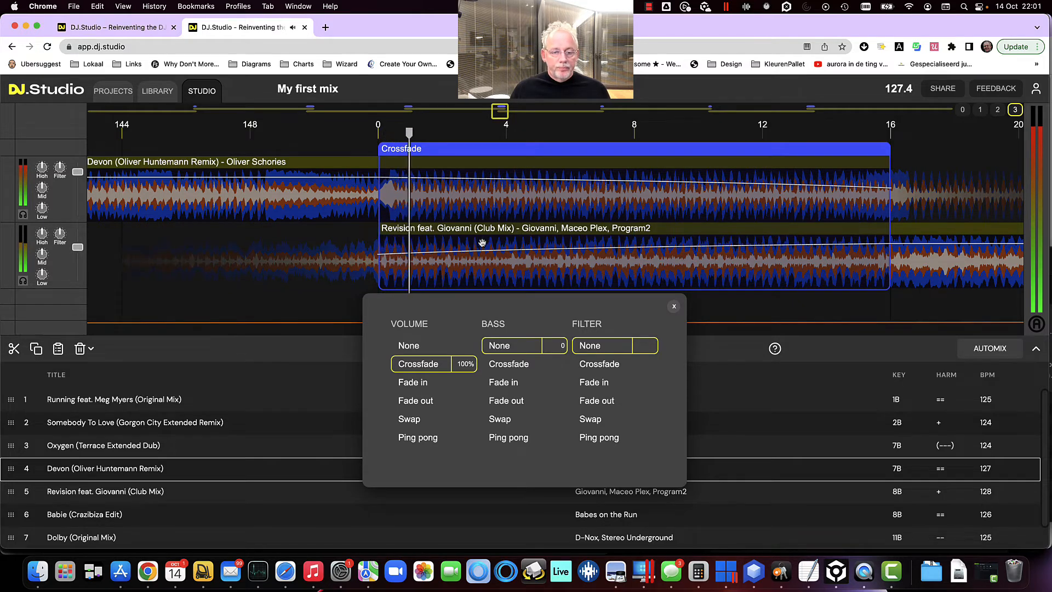
scroll(401, 207, "up", 2)
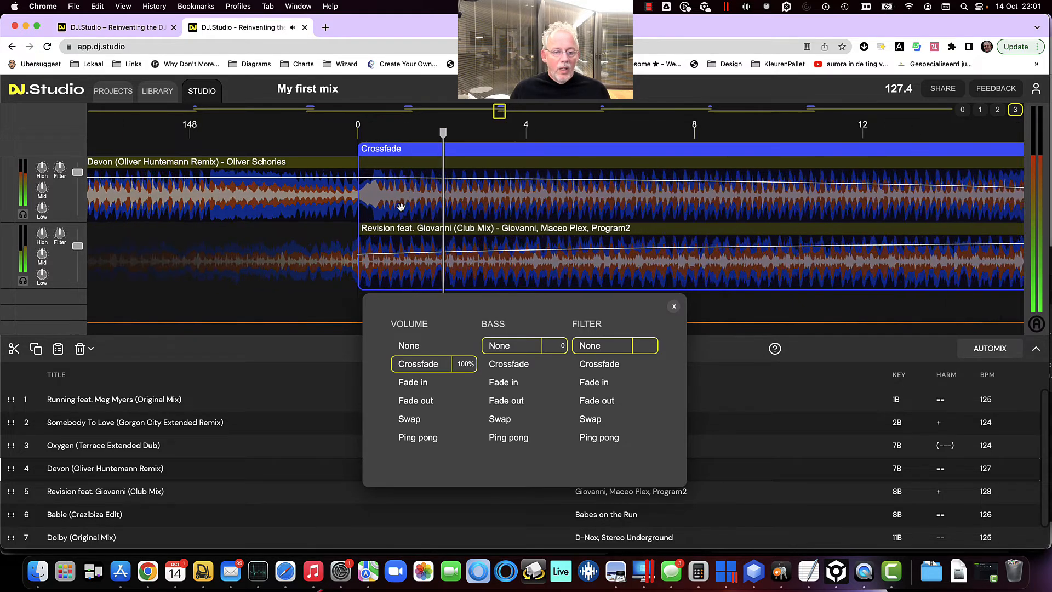
scroll(401, 206, "up", 3)
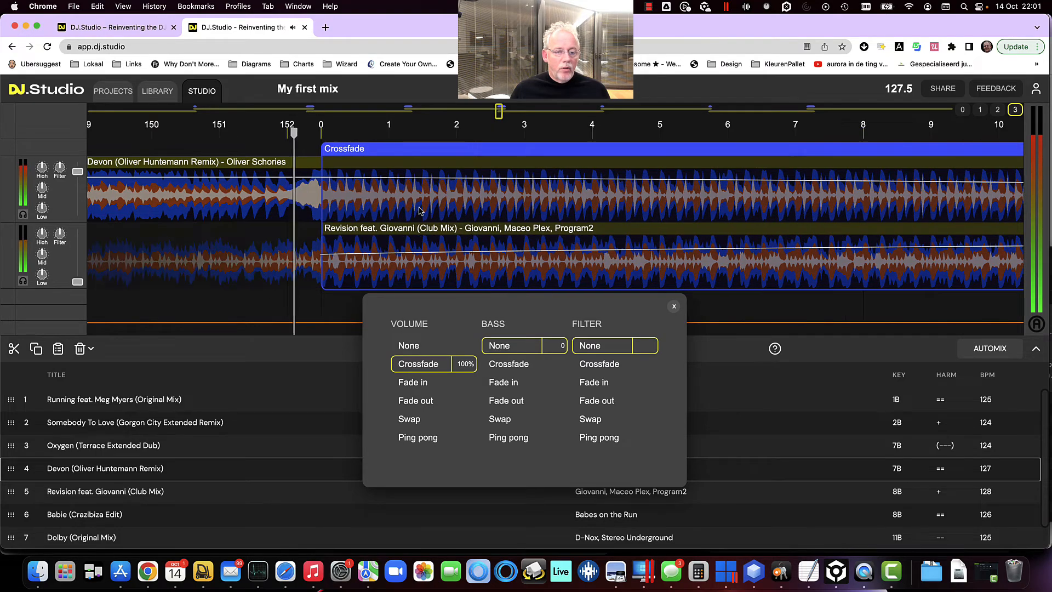
scroll(420, 211, "down", 3)
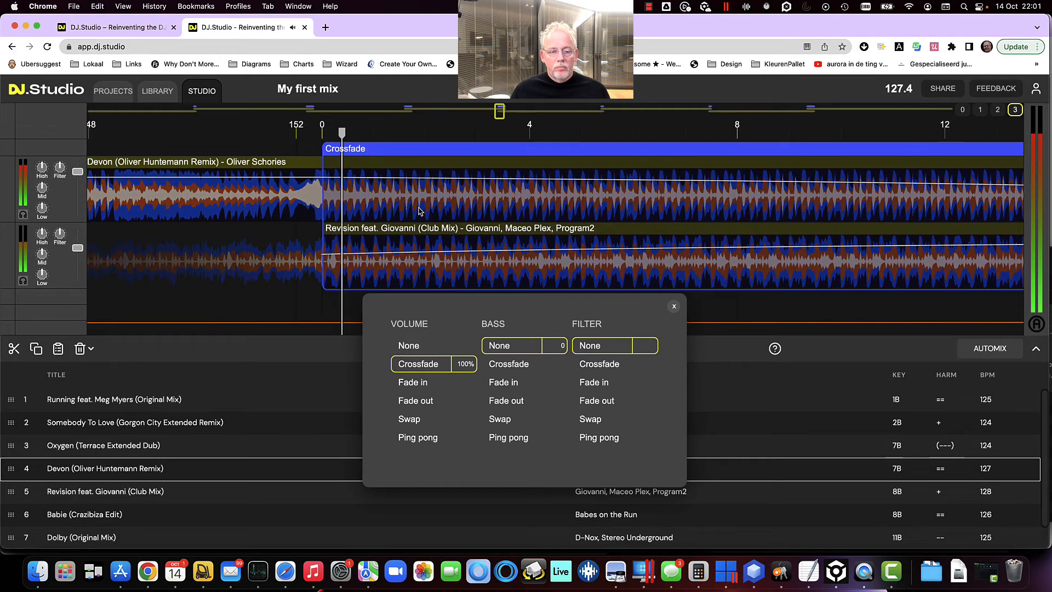
scroll(420, 211, "down", 2)
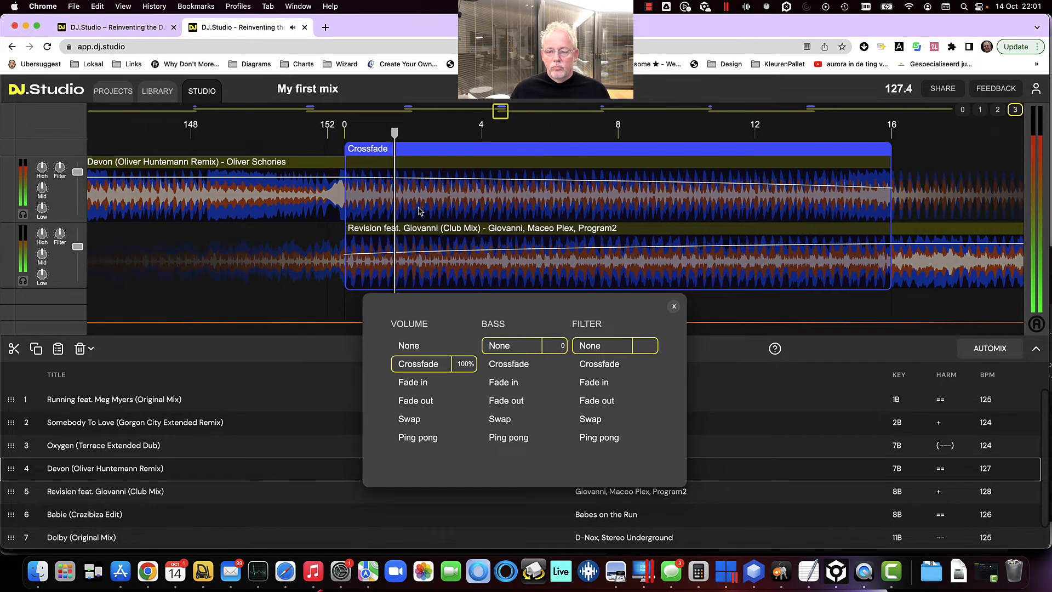
Set the transition's bass to Swap with a value of 4
left_click(500, 418)
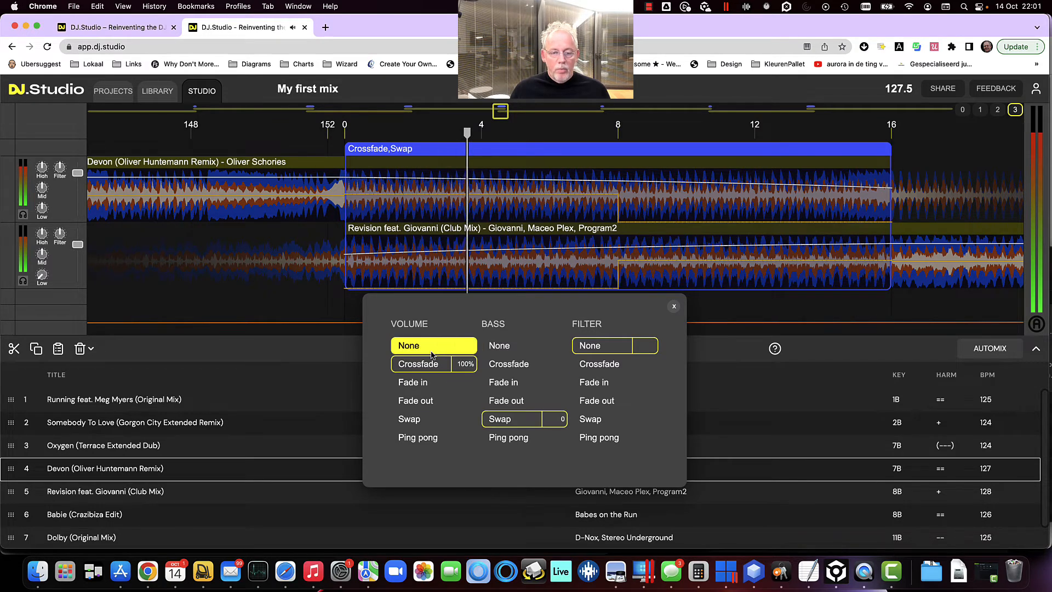
left_click(437, 349)
left_click(554, 420)
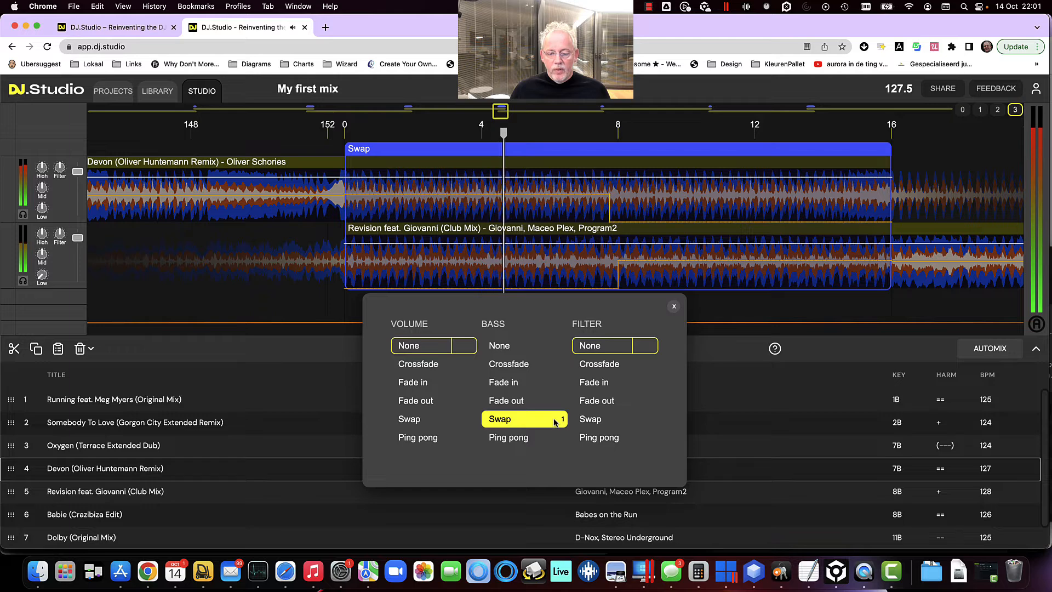
left_click(555, 420)
left_click(555, 420)
left_click(555, 420)
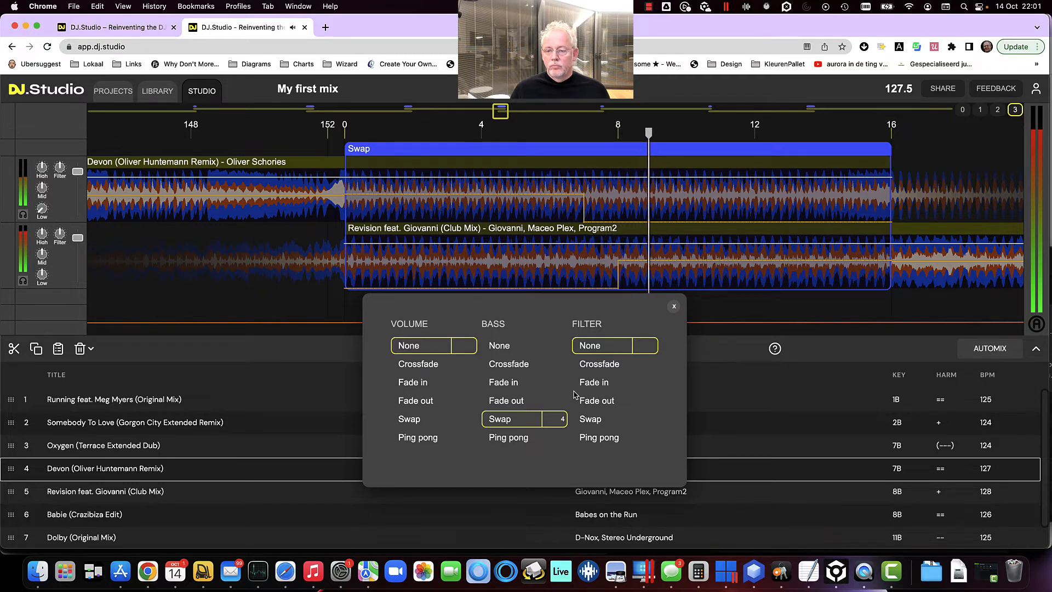
Set the transition's volume to Fade out and close the transition settings
left_click(415, 385)
left_click(419, 403)
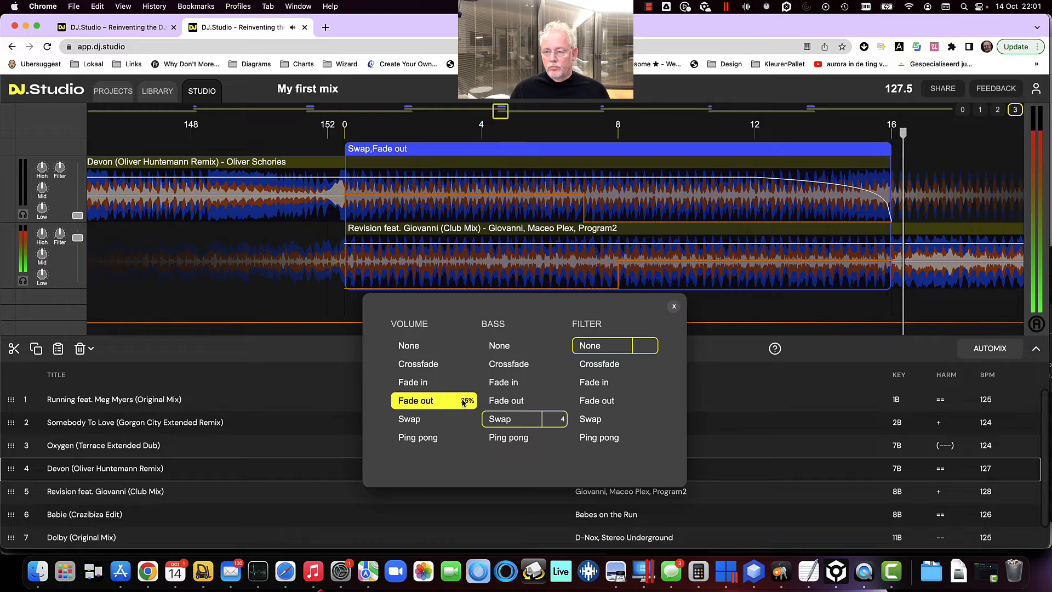
left_click(674, 306)
Select and delete the Revision track section between about beats 88 and 113
scroll(496, 305, "down", 5)
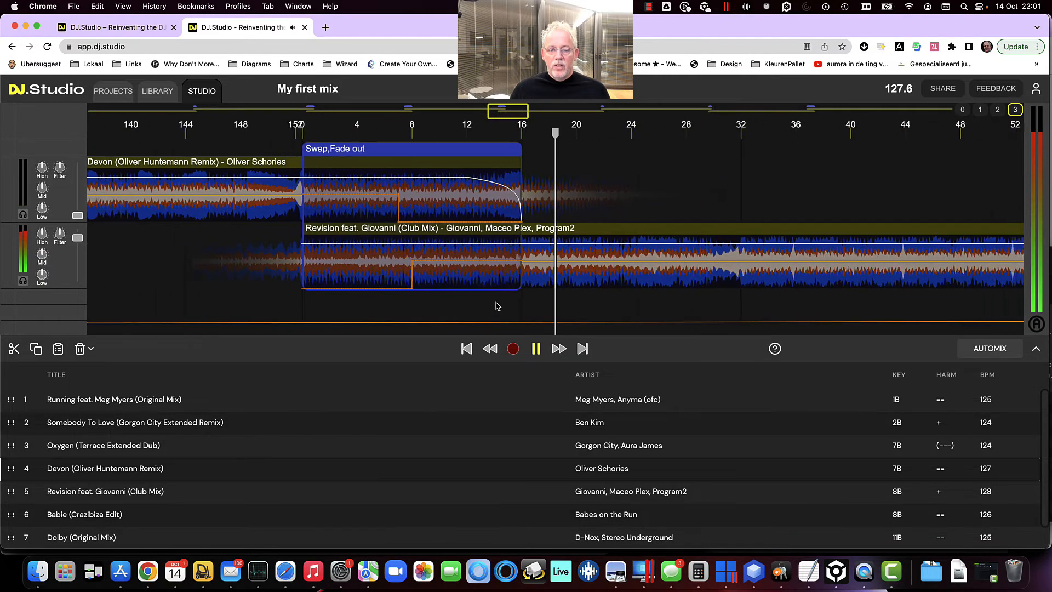
scroll(496, 305, "down", 8)
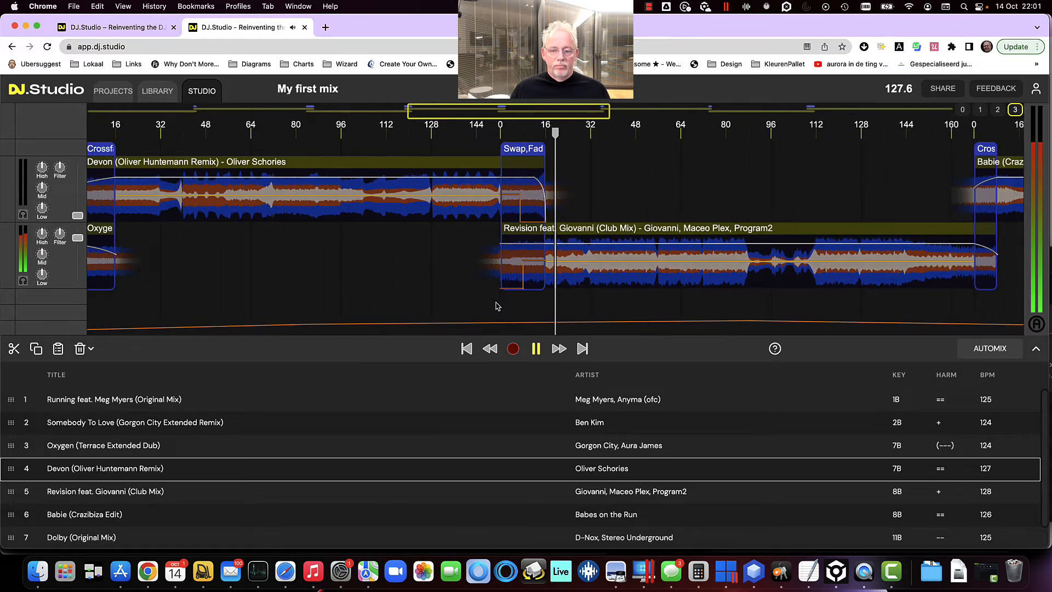
scroll(496, 307, "down", 6)
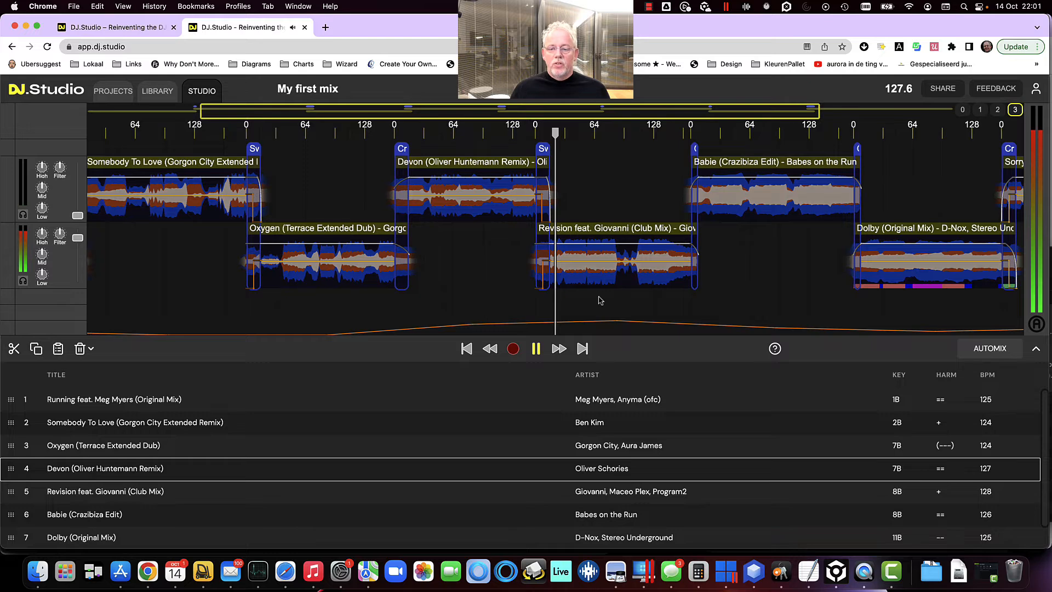
left_click(619, 283)
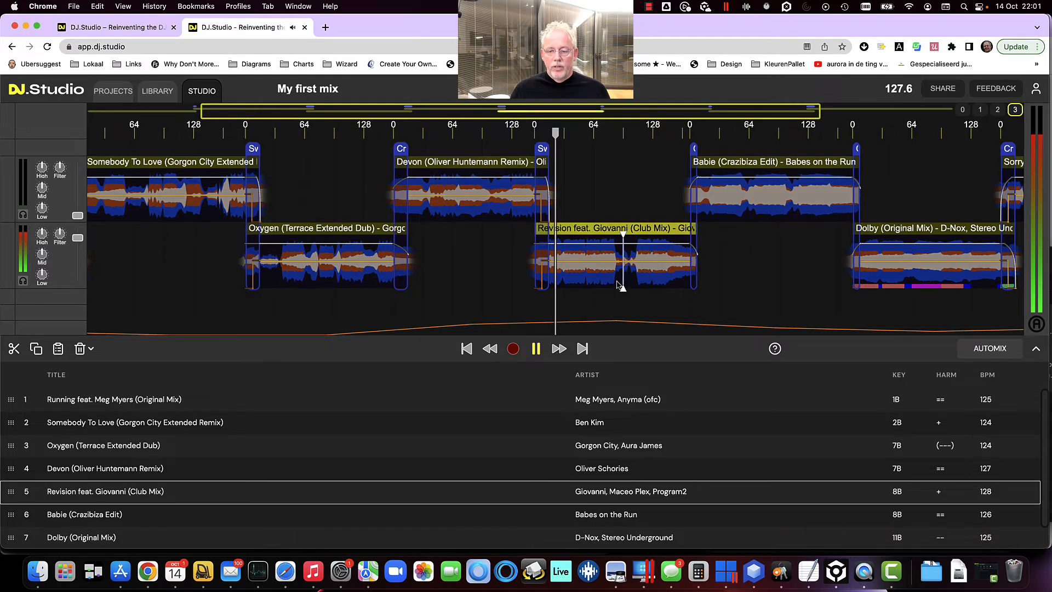
scroll(618, 284, "up", 1)
scroll(617, 284, "up", 10)
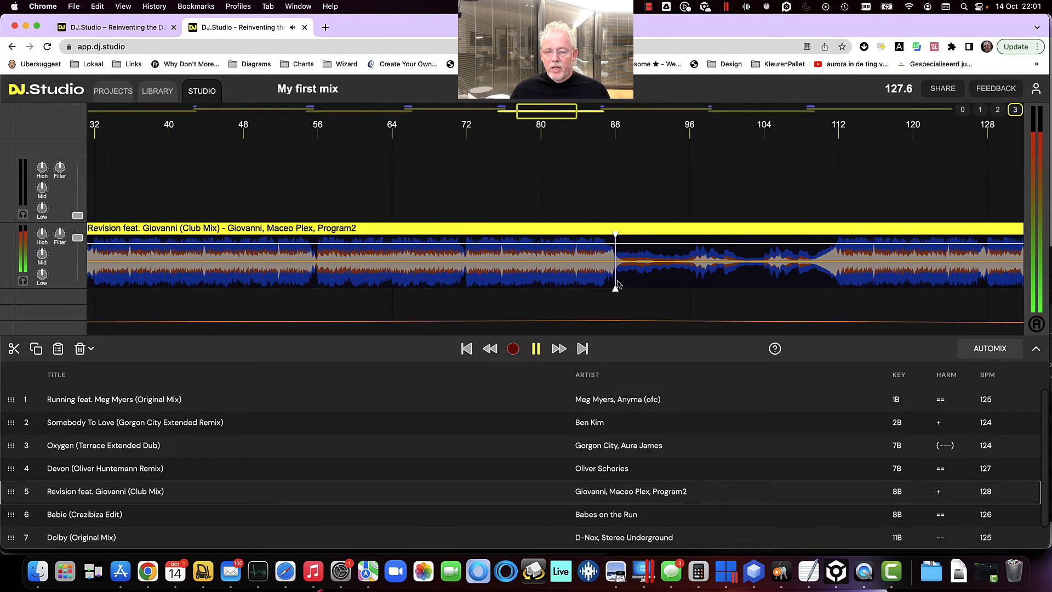
left_click_drag(851, 280, 615, 280)
key("Delete")
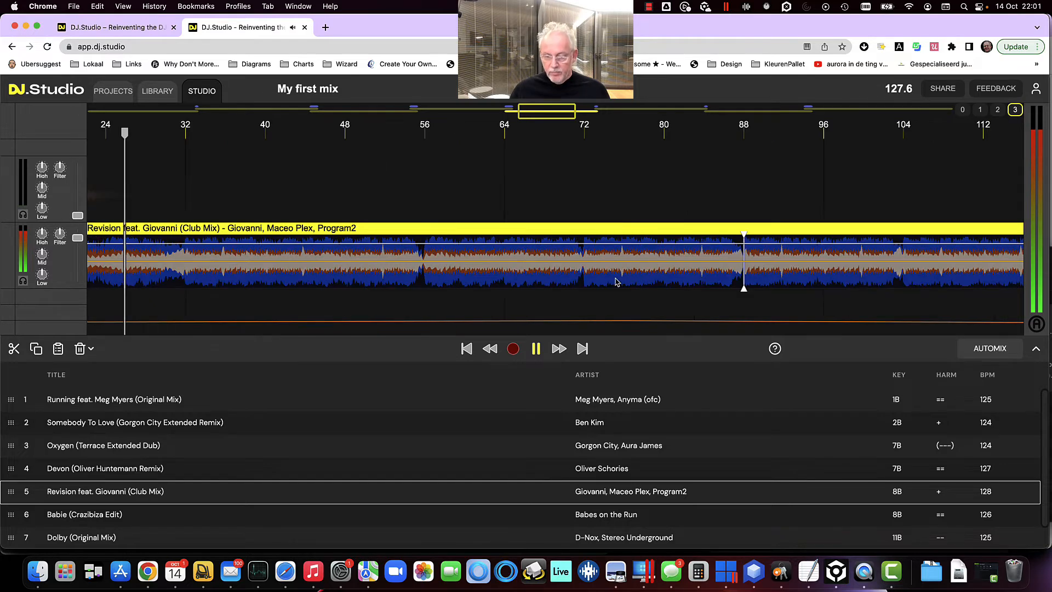
Pause playback and open the Share mix dialog
scroll(616, 283, "down", 10)
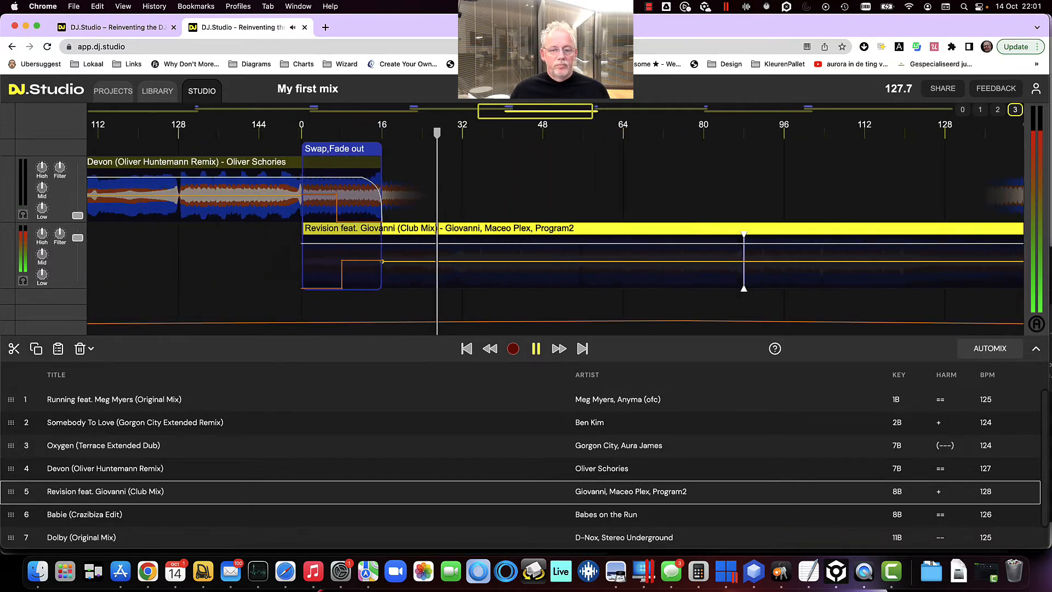
scroll(527, 263, "down", 10)
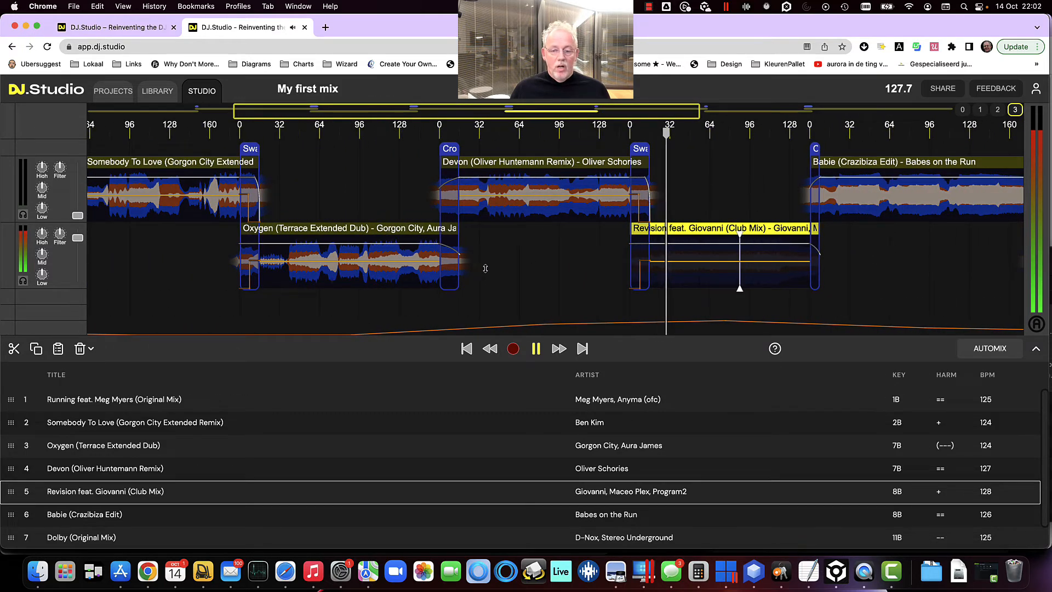
left_click(535, 349)
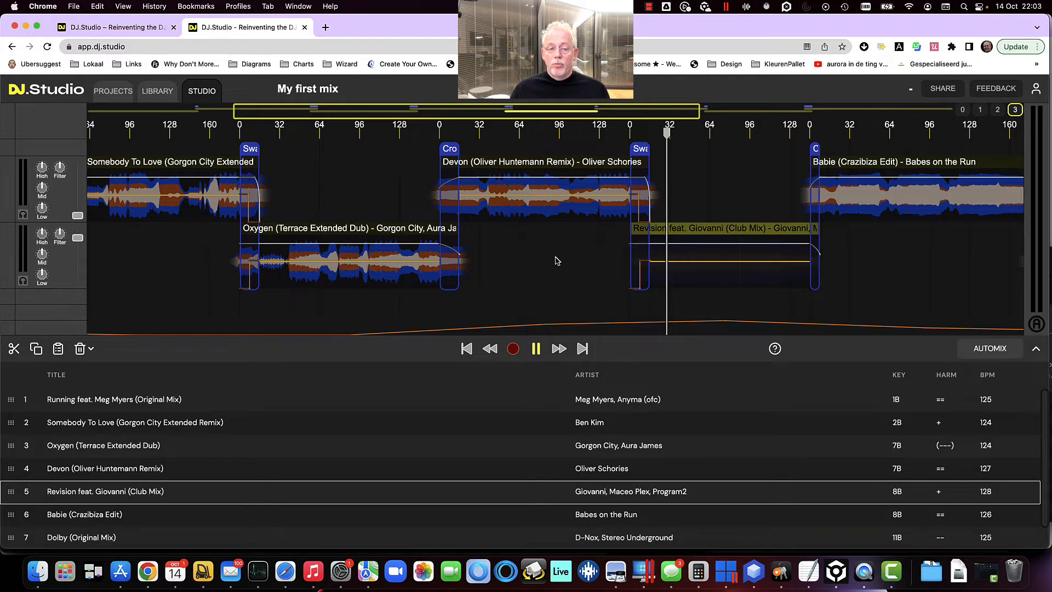
left_click(943, 91)
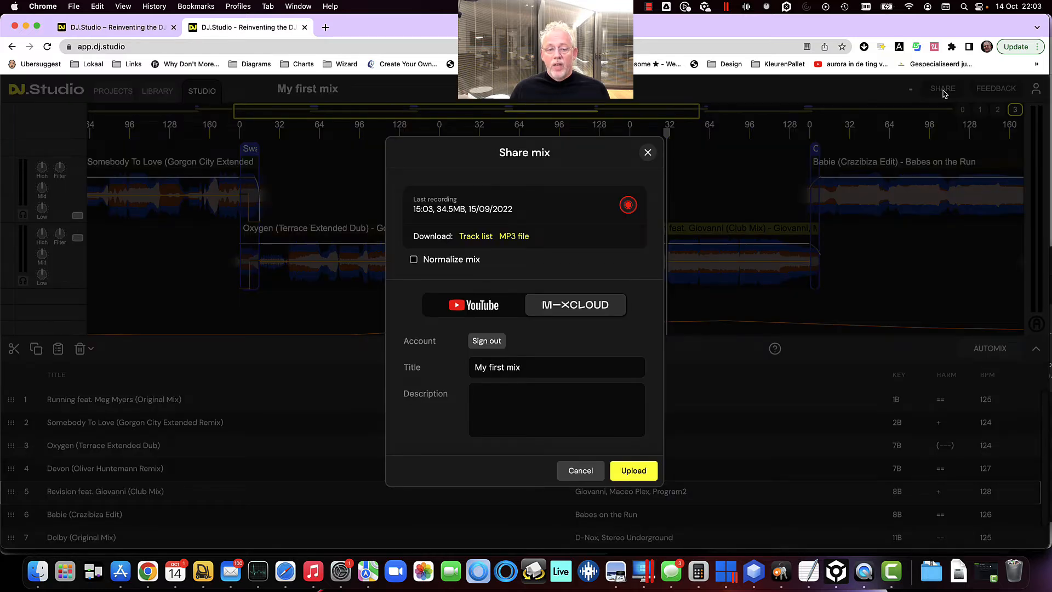
Record the mix in the Share mix dialog
left_click(629, 206)
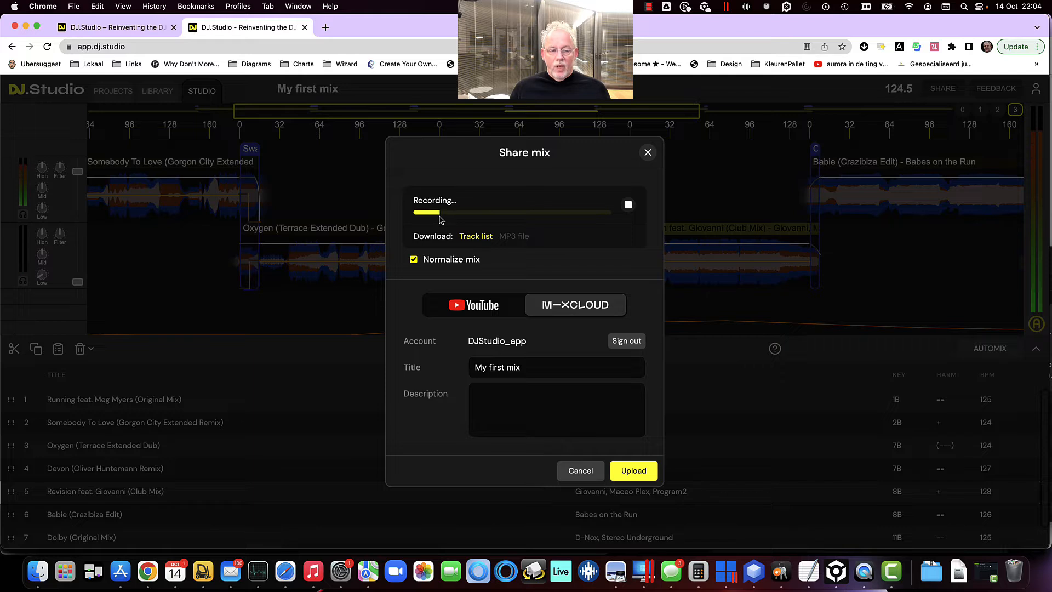
left_click(628, 207)
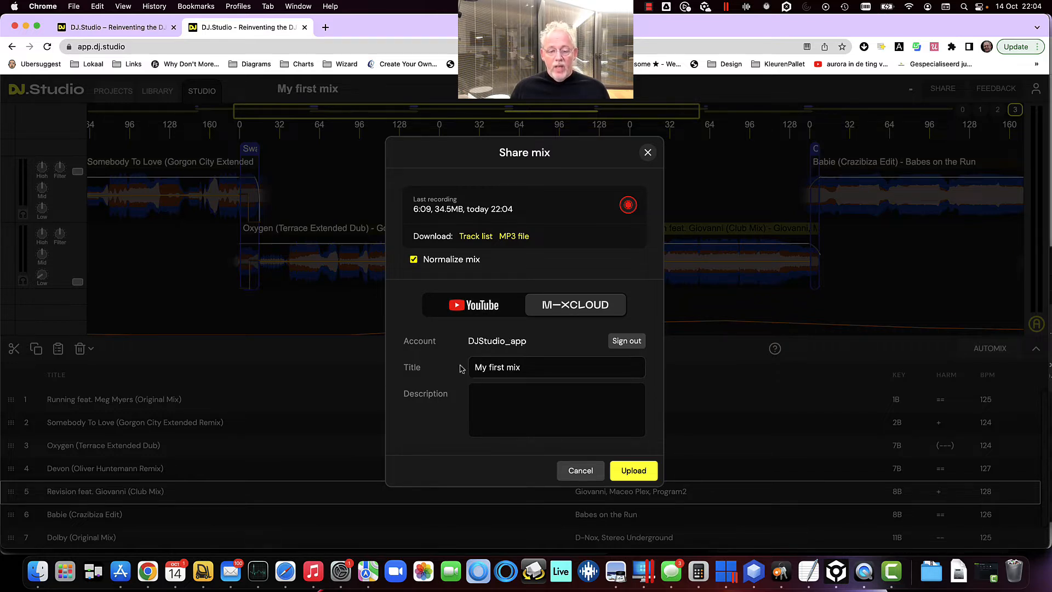
Title the mix 'My first DJ.Studio mix', describe it as 'Yihaaa we made it to the DJ world!' and upload it to Mixcloud
left_click_drag(541, 371, 444, 367)
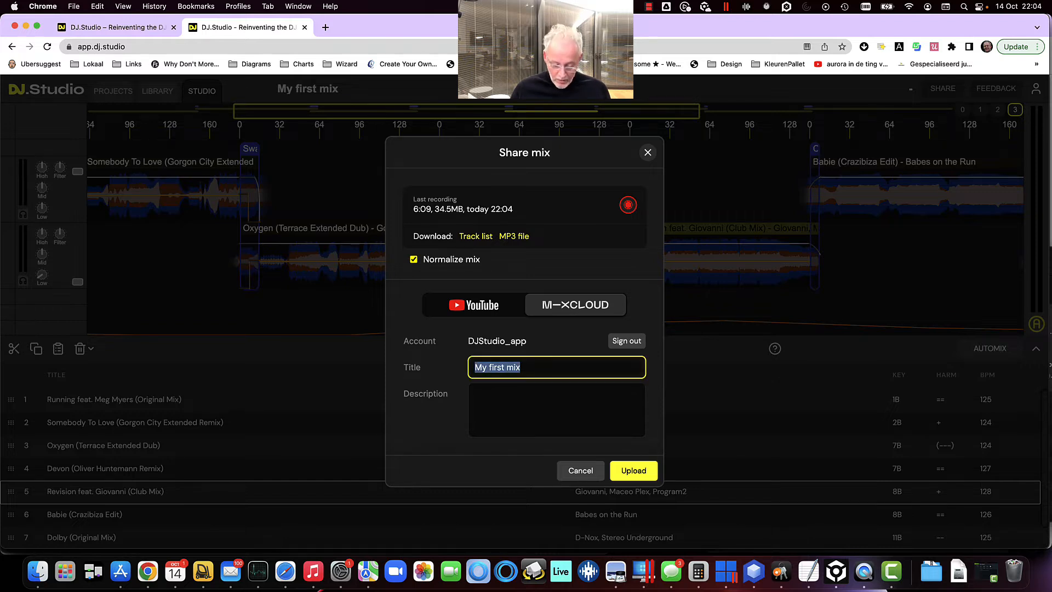
type("My first ")
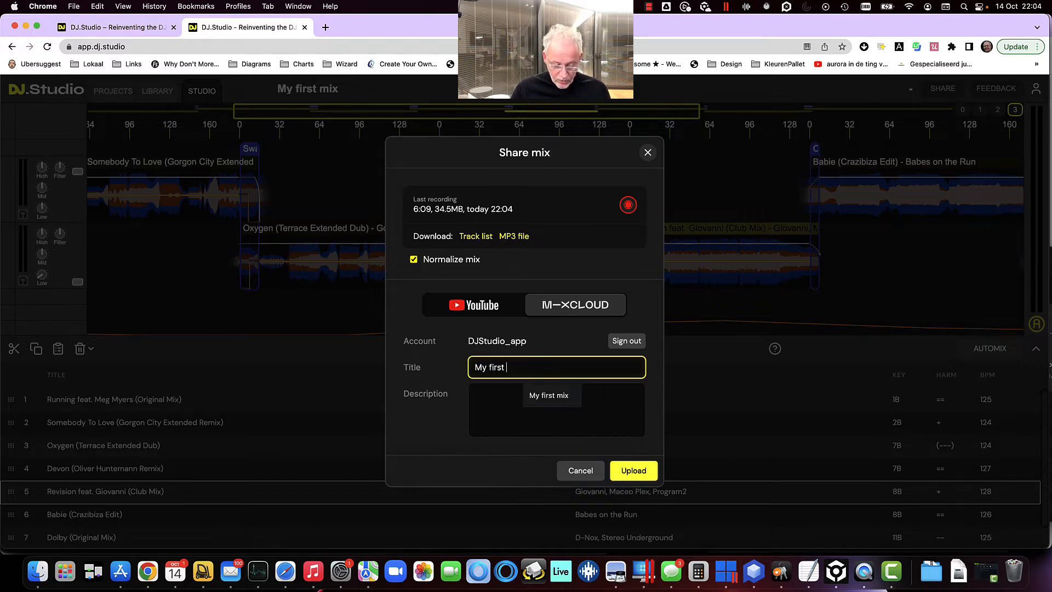
type("DJ.Studio mix")
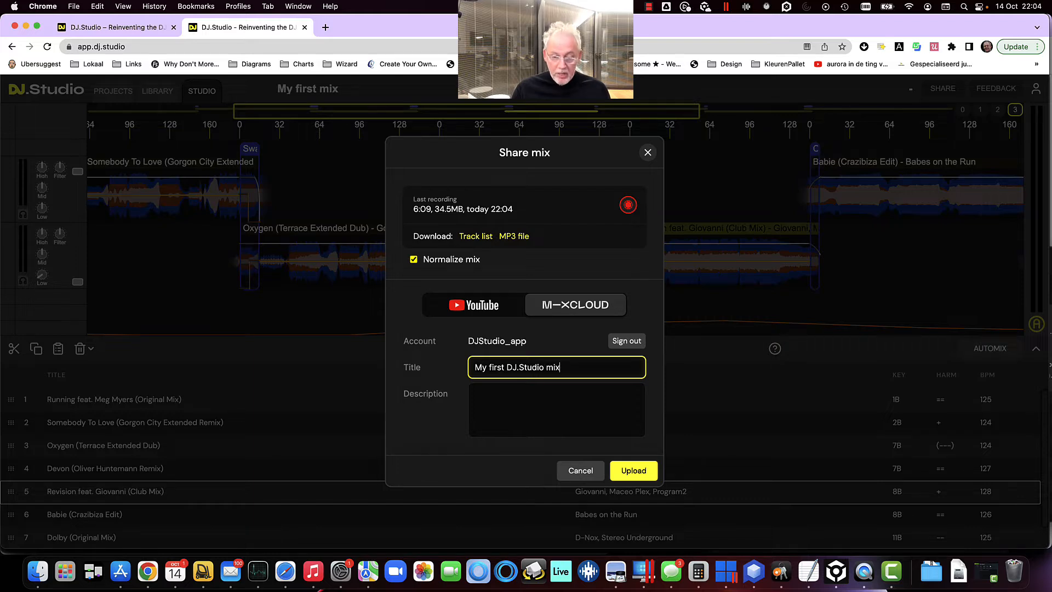
key("Tab")
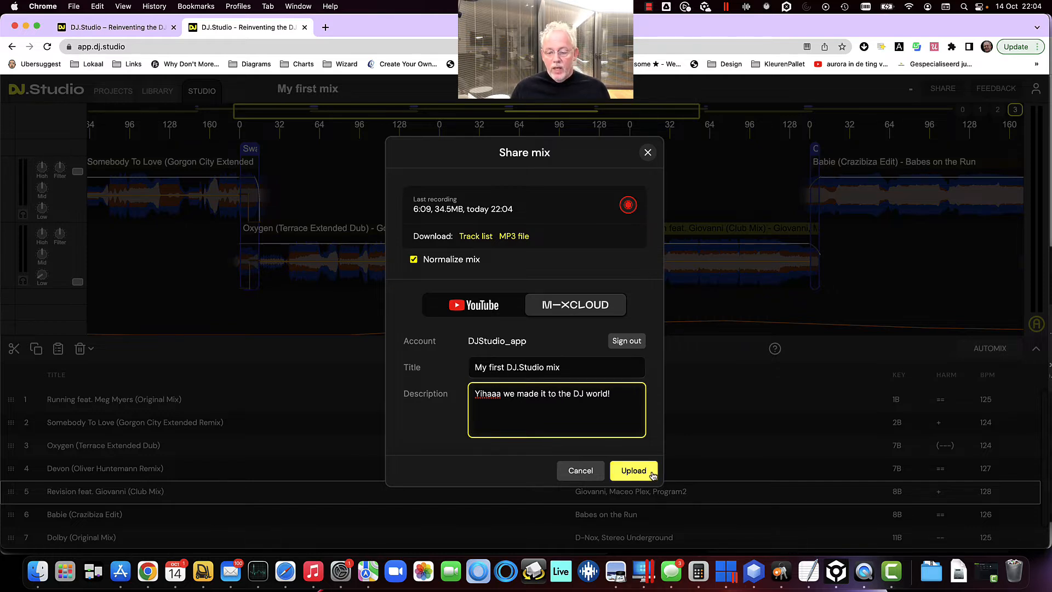
left_click(634, 471)
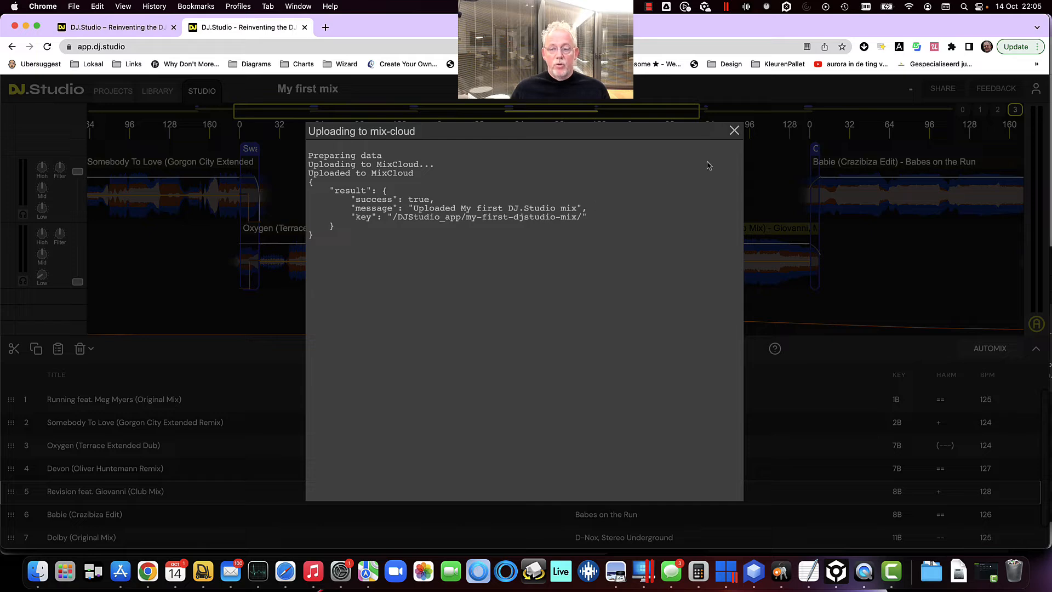
left_click(734, 130)
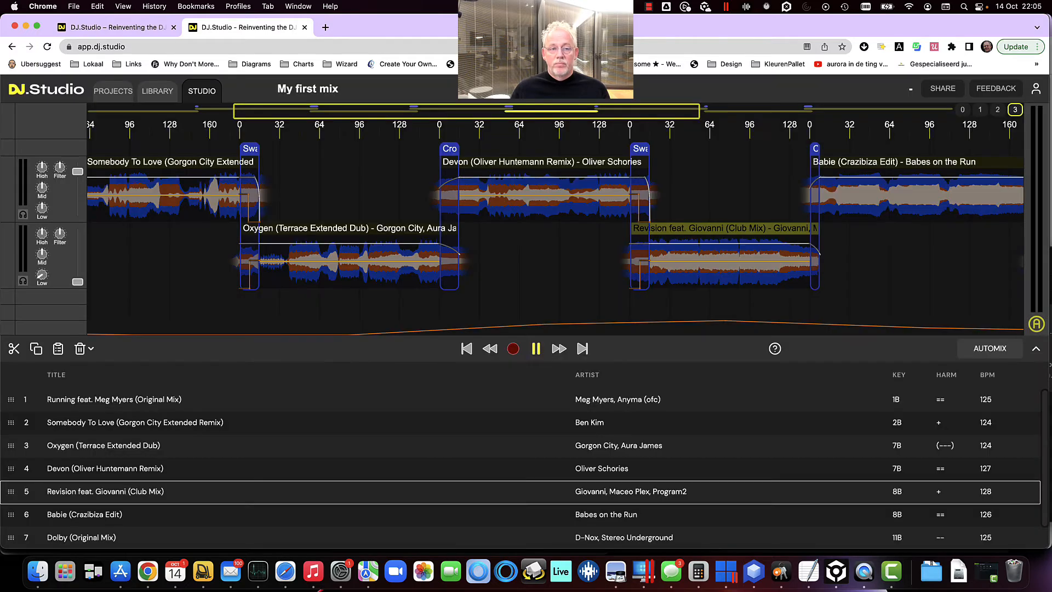
Open Mixcloud in a new tab and view the My Shows page
left_click(325, 27)
type("mixcloud.com")
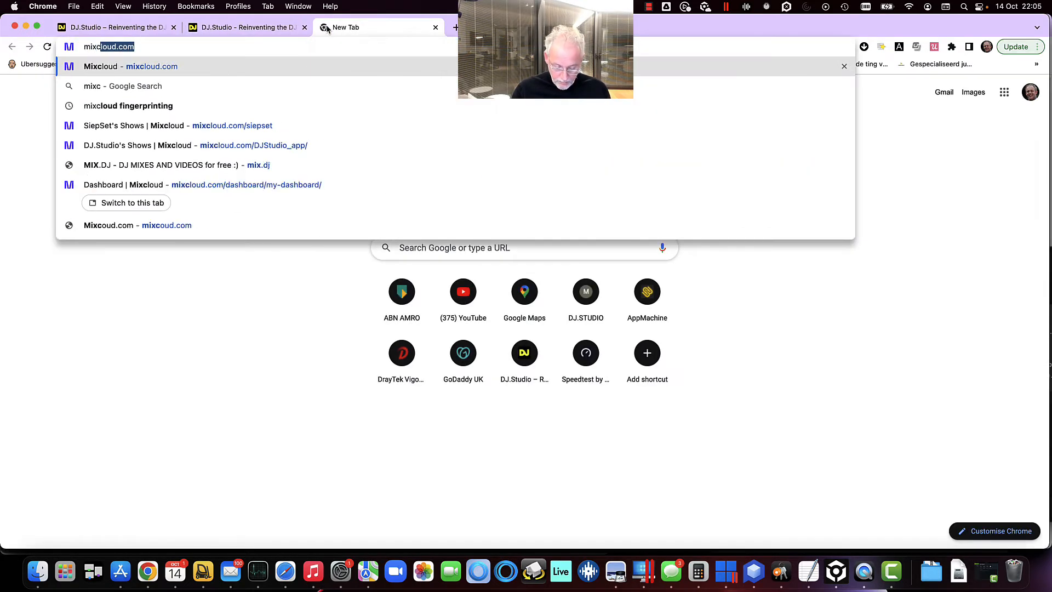
key("Return")
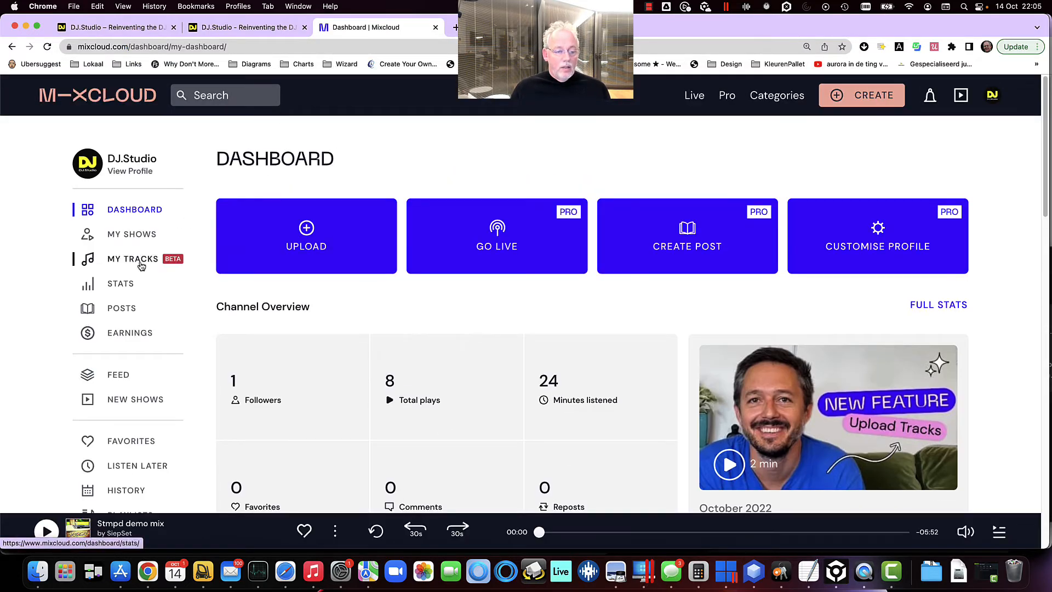
left_click(128, 236)
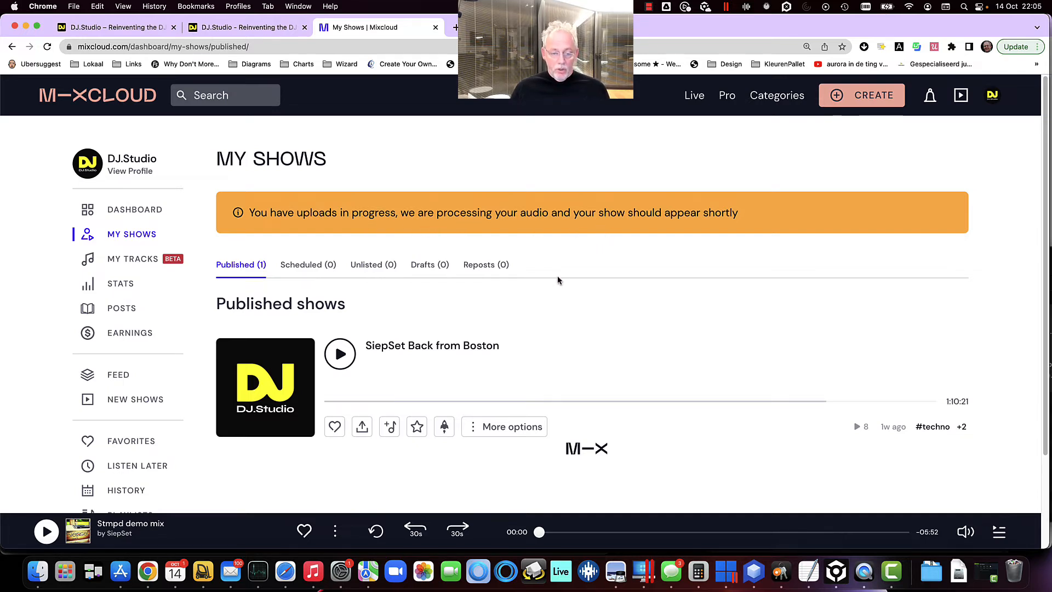
scroll(507, 344, "down", 2)
scroll(508, 344, "up", 2)
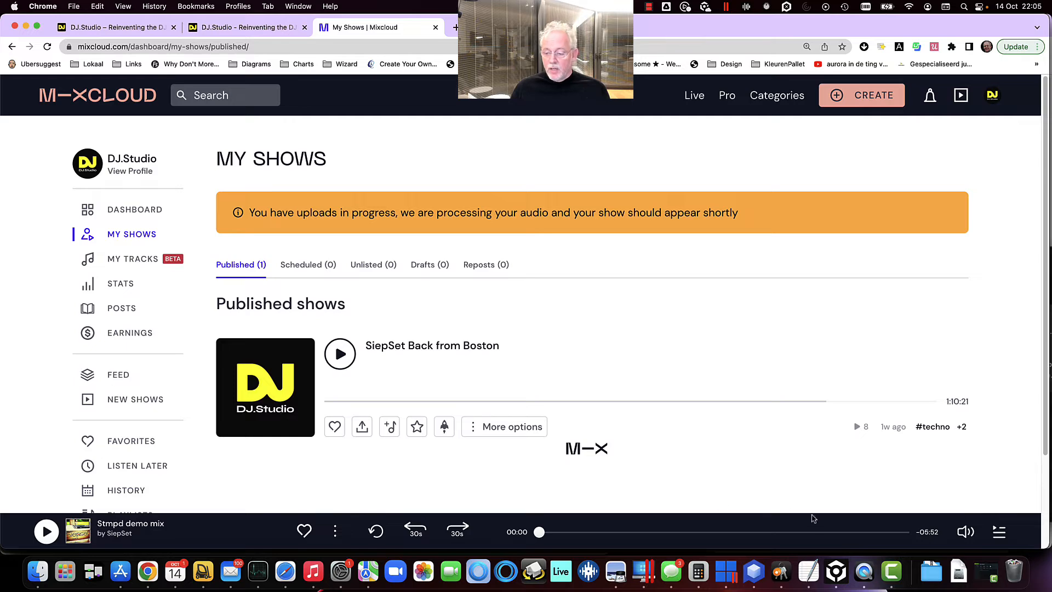
Back in DJ.Studio, create a new project named My second mix
left_click(230, 27)
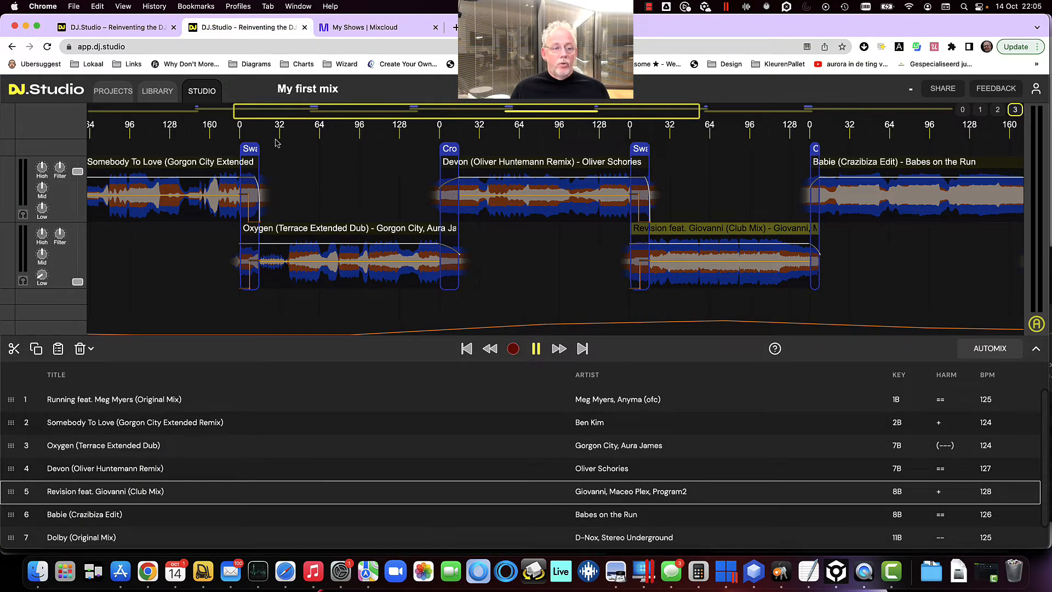
left_click(152, 99)
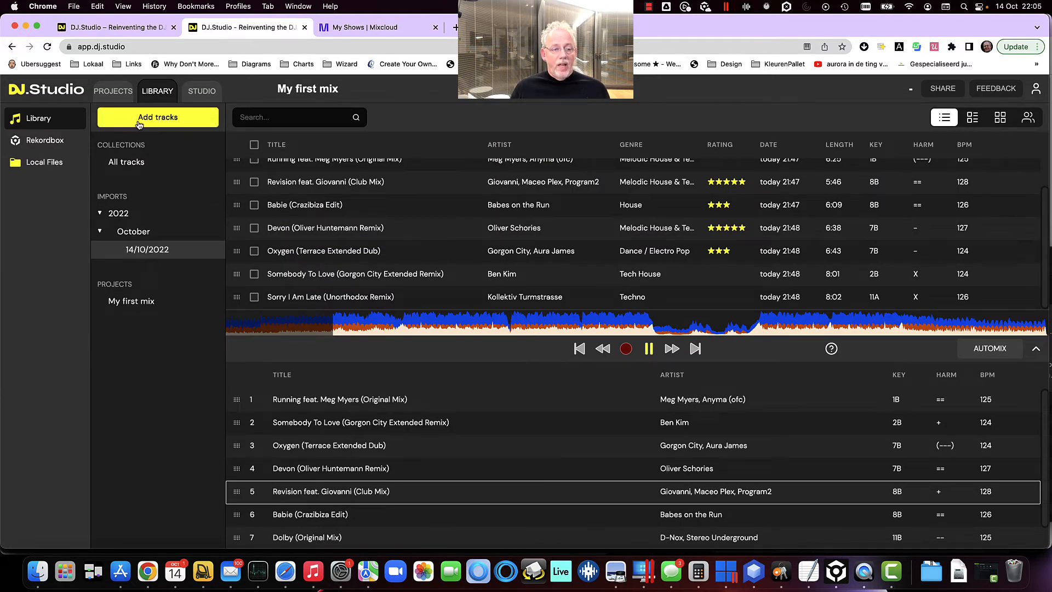
left_click(113, 91)
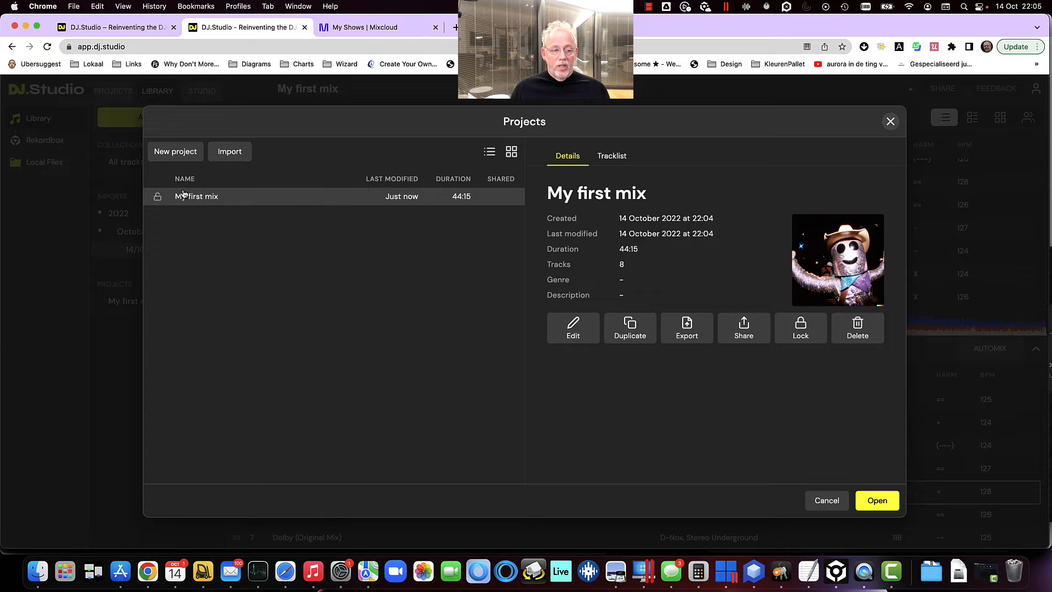
left_click(176, 154)
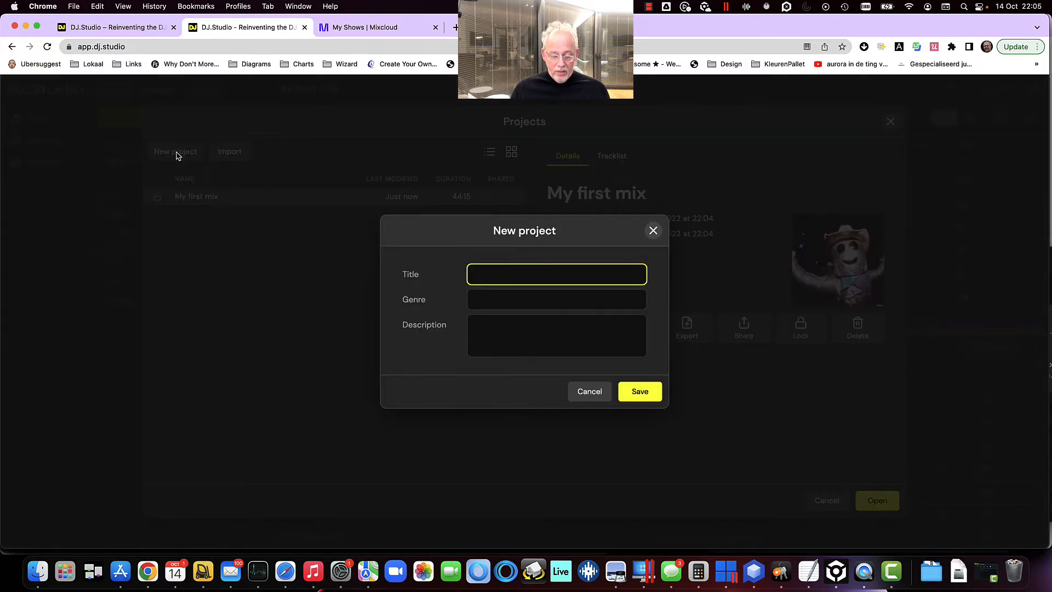
type("My second mix")
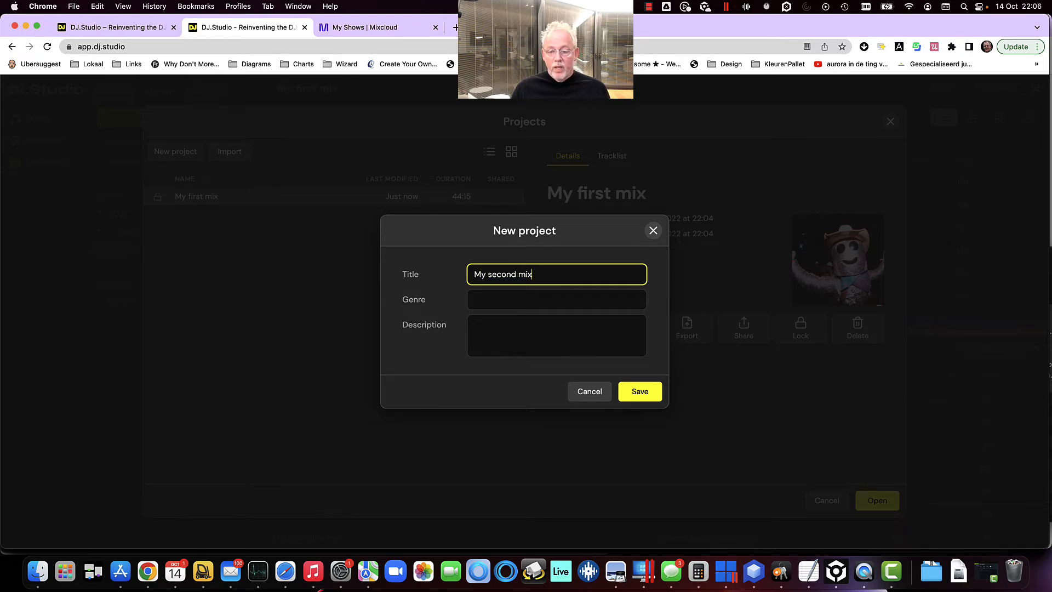
key("Return")
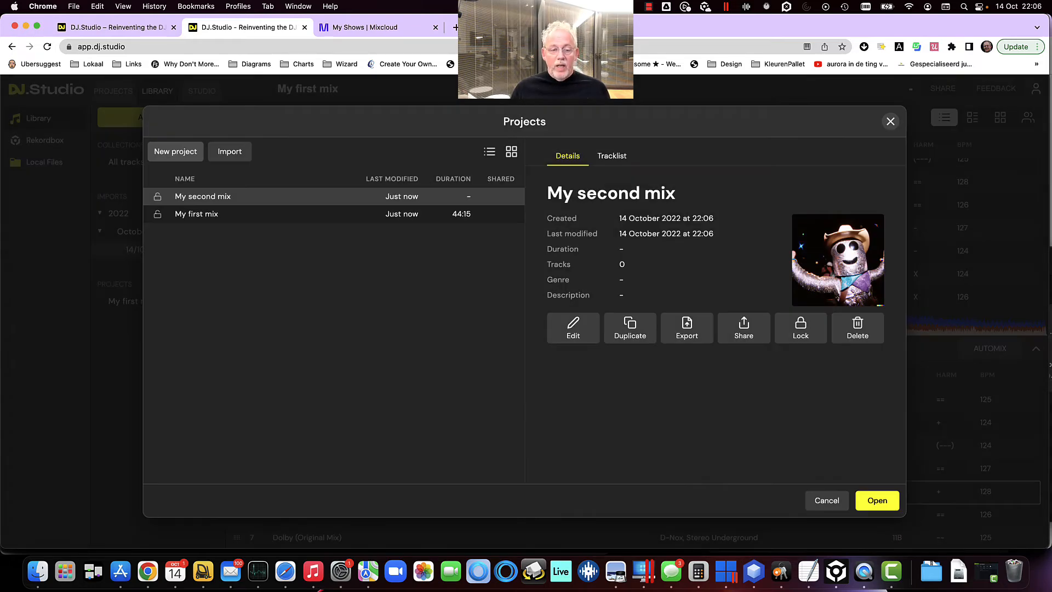
Open My second mix and add the Revision, Babie, Devon and Oxygen tracks to its track list
left_click(865, 508)
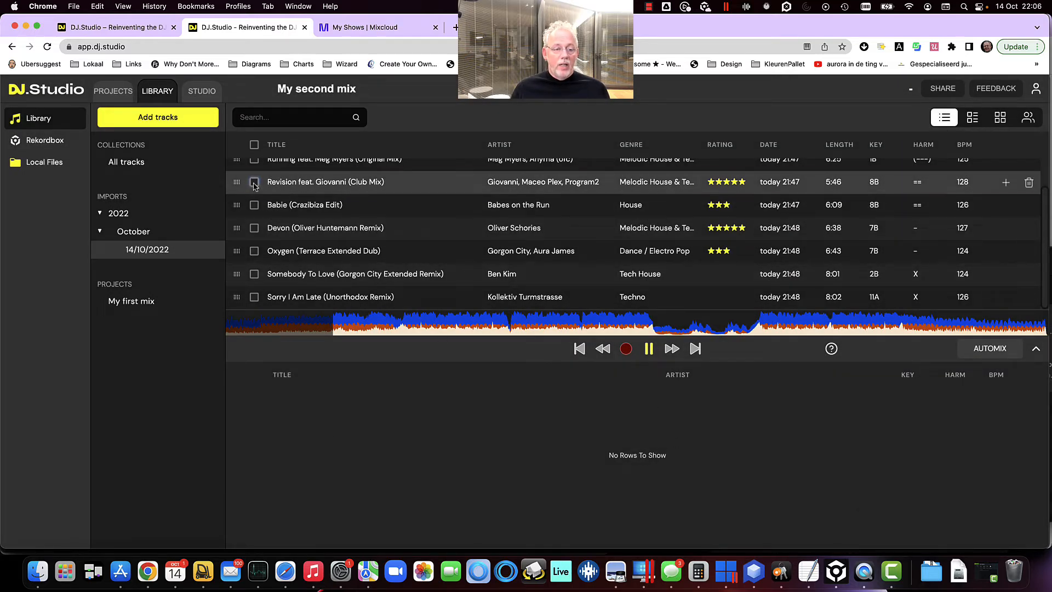
left_click_drag(254, 182, 254, 250)
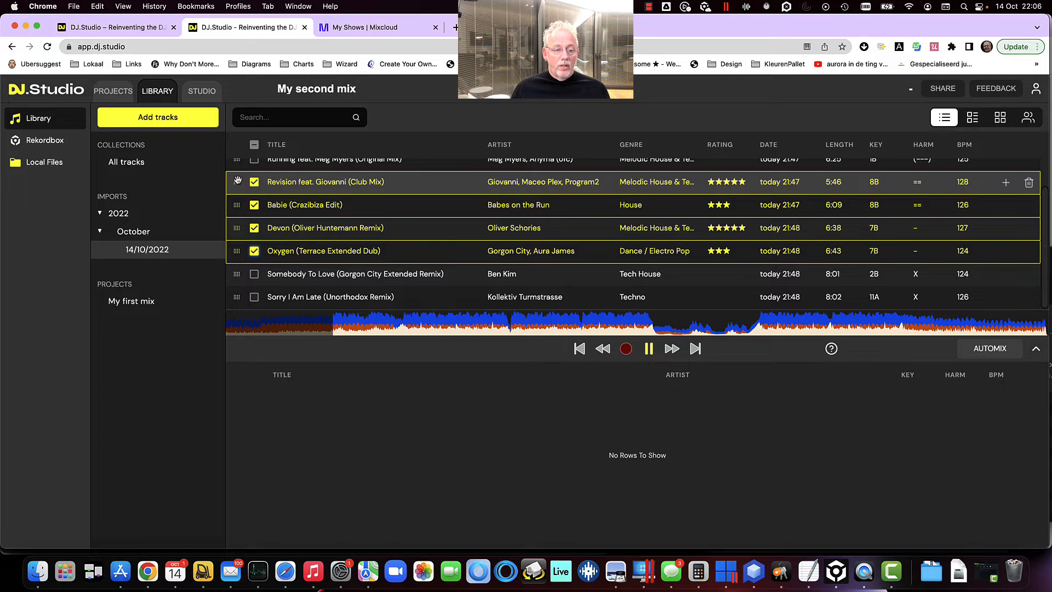
left_click_drag(237, 180, 452, 417)
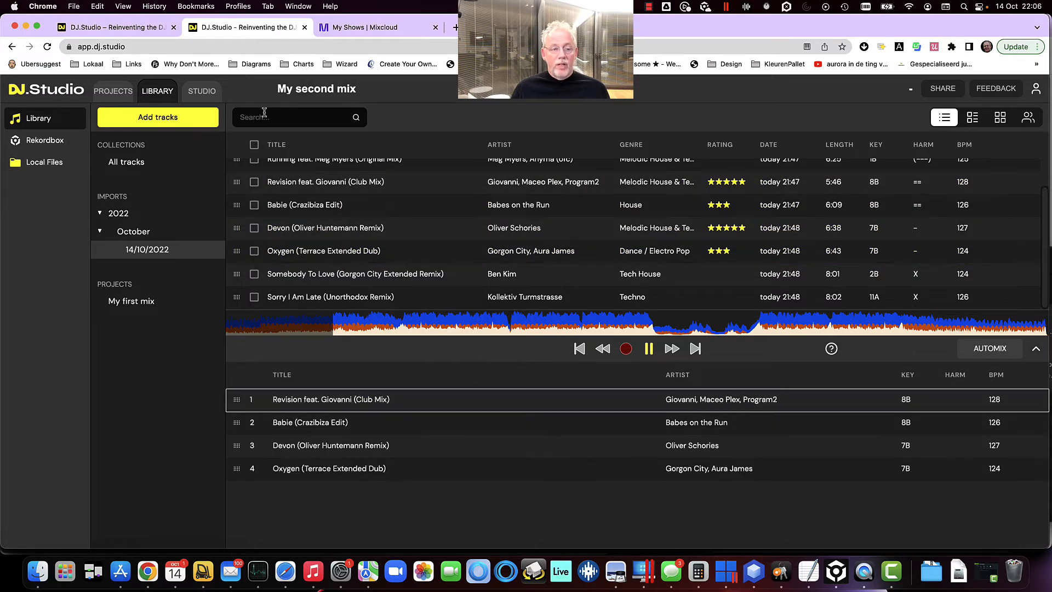
Export the My first mix project from the Projects dialog
left_click(208, 99)
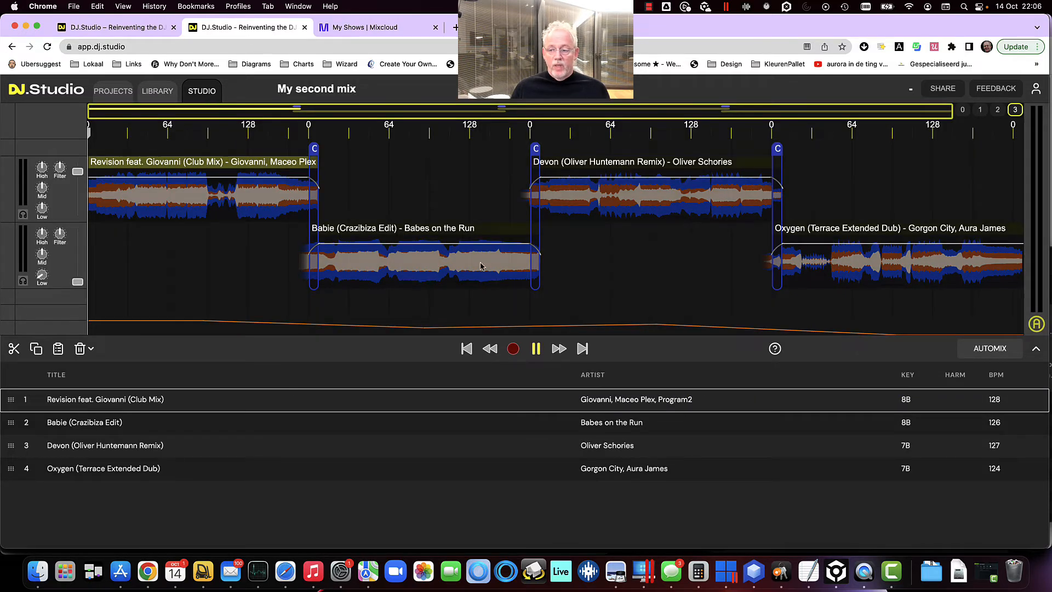
left_click(138, 95)
left_click(132, 92)
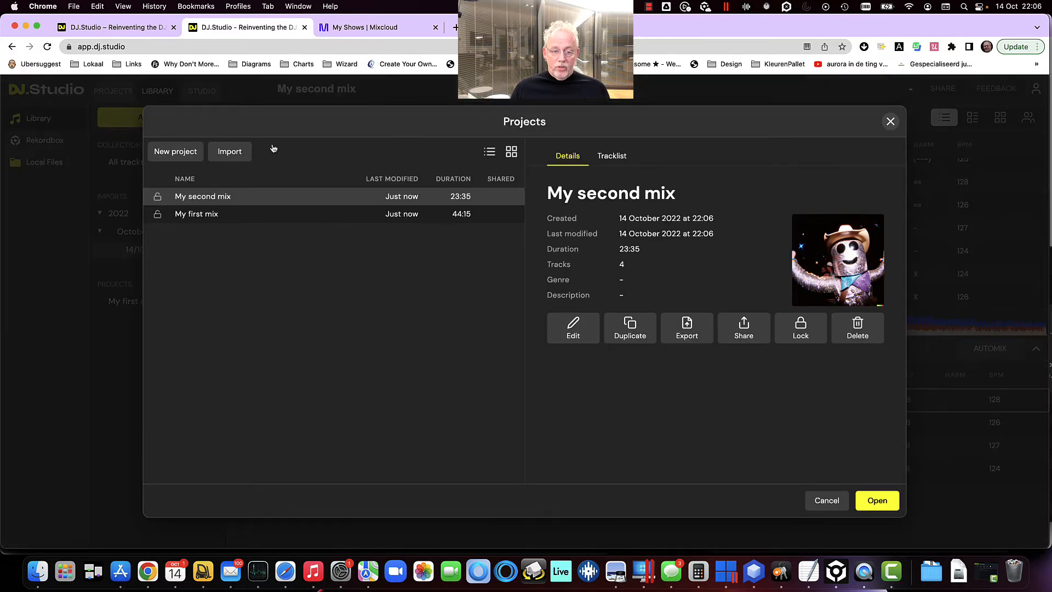
left_click(268, 213)
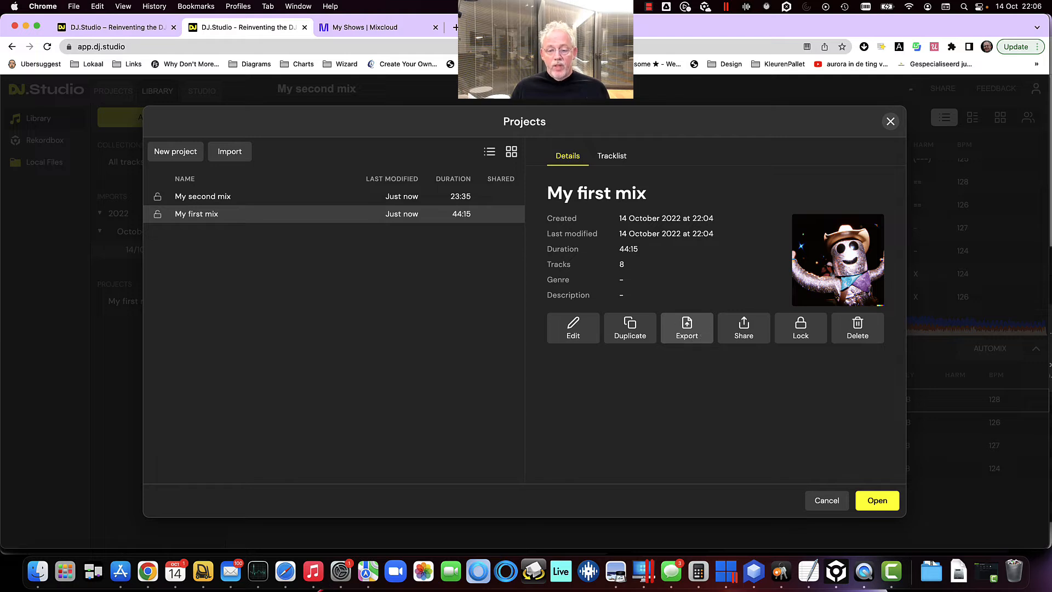
left_click(686, 339)
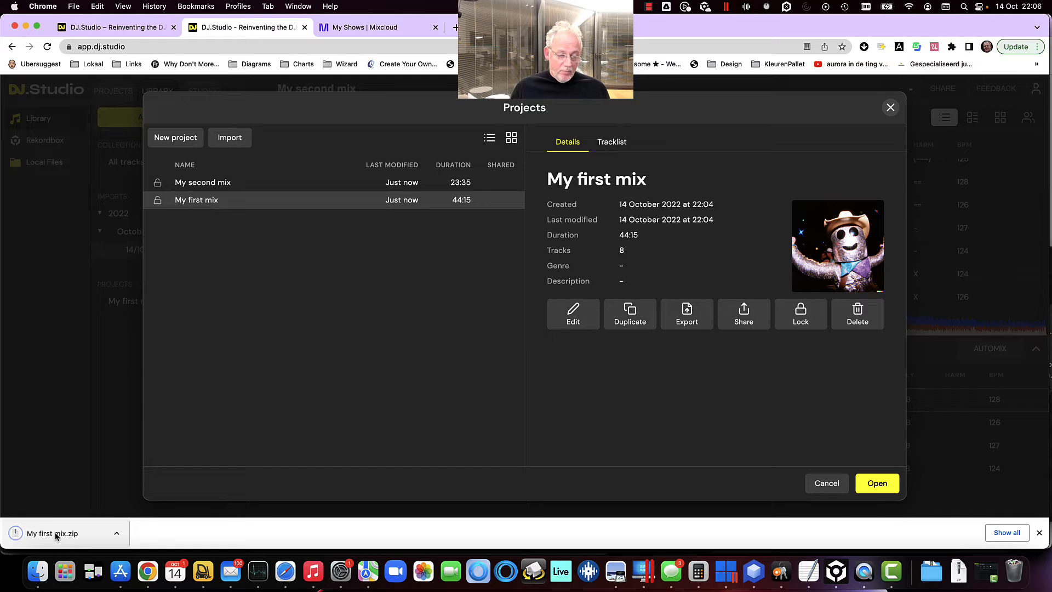
Open the exported My first mix download and examine its audio and meta folders
left_click(55, 534)
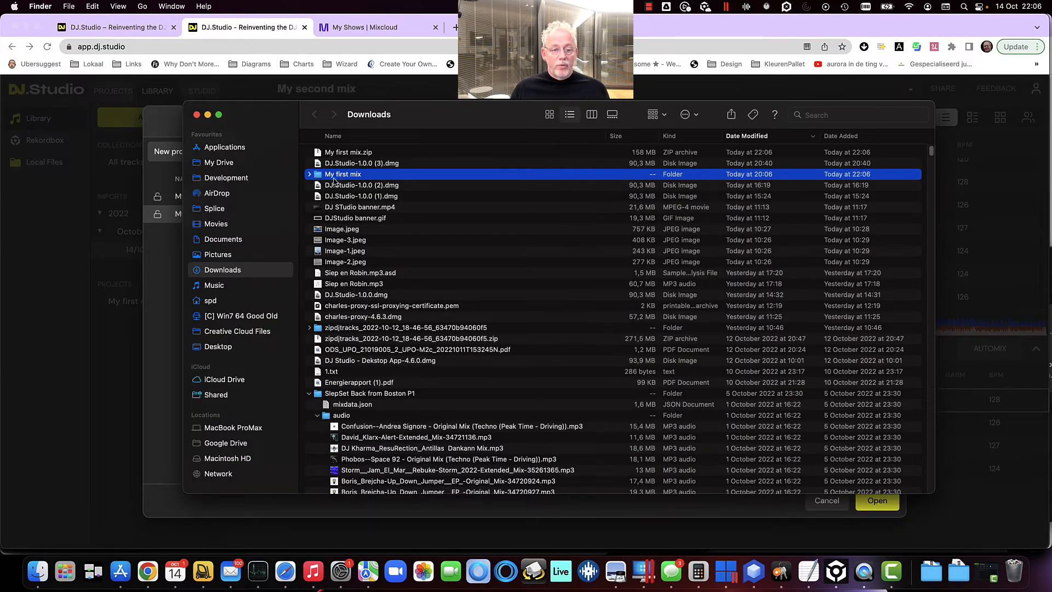
left_click(310, 175)
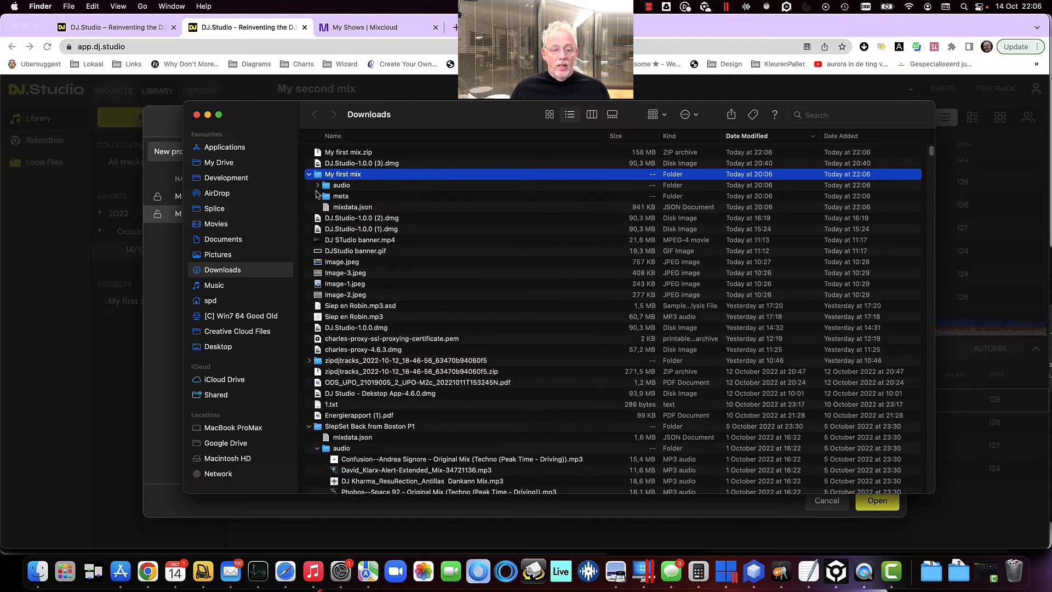
left_click(318, 185)
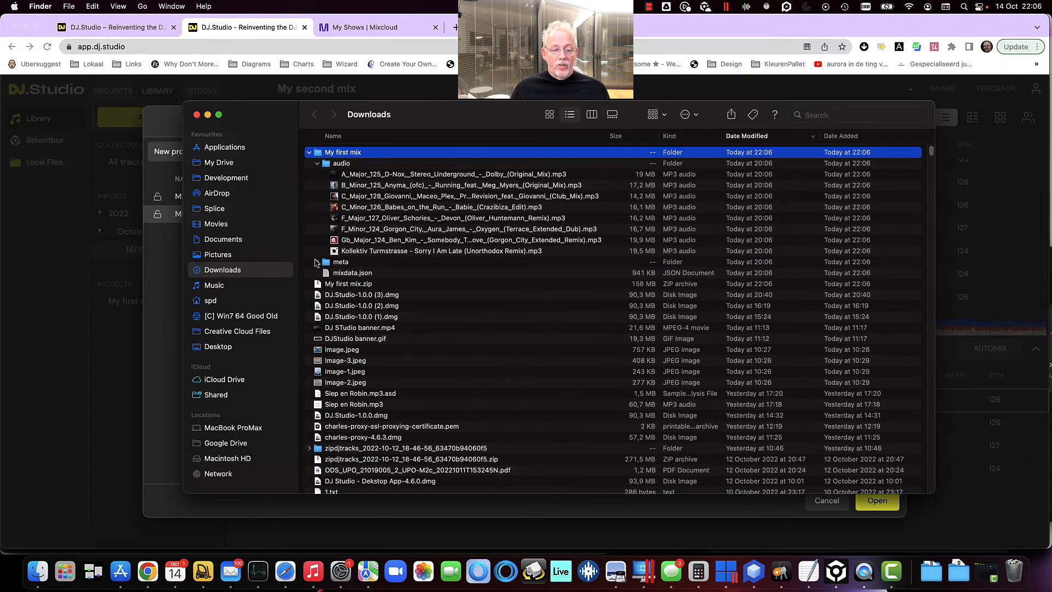
left_click(317, 263)
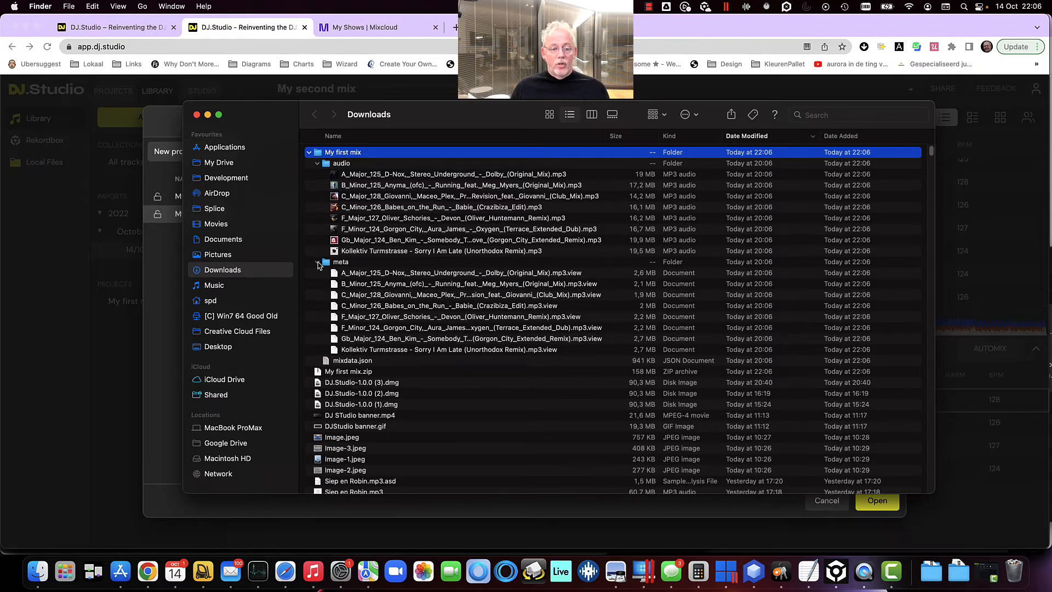
left_click(318, 263)
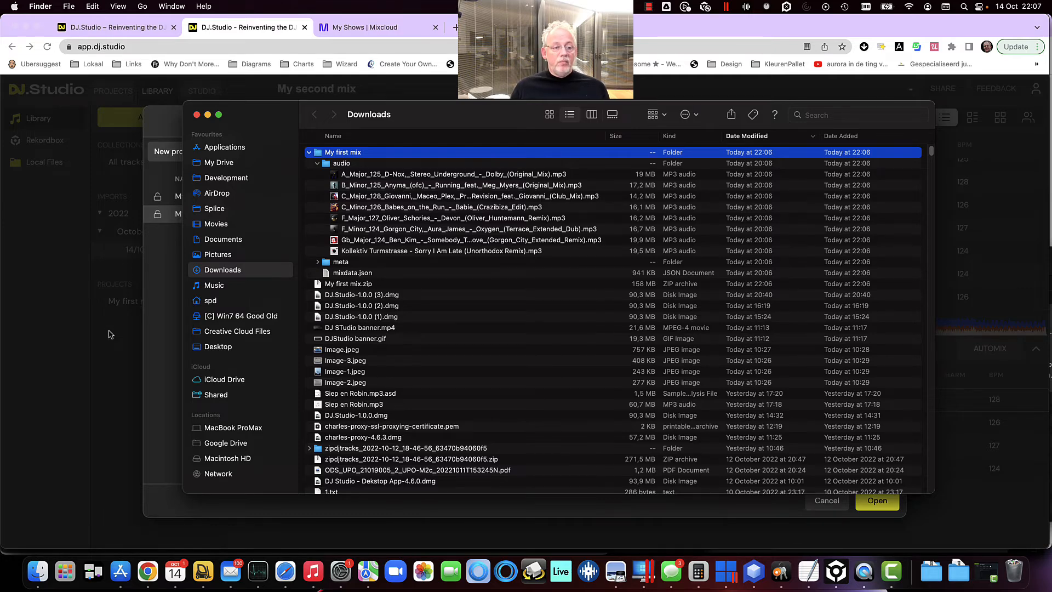
key("Escape")
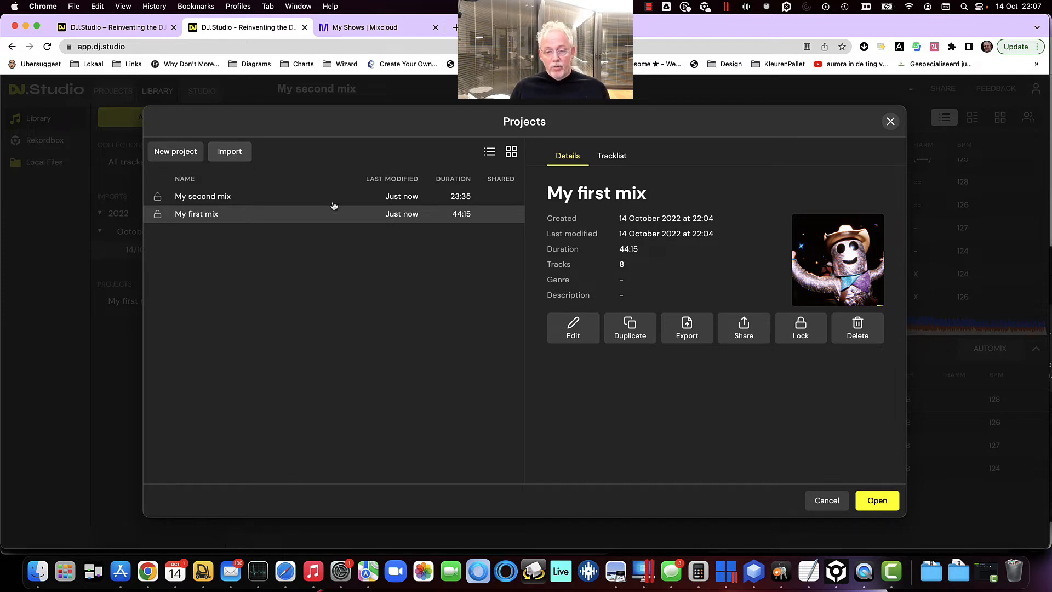
Close the Projects dialog and check the My Shows page on Mixcloud before returning to DJ.Studio
left_click(827, 501)
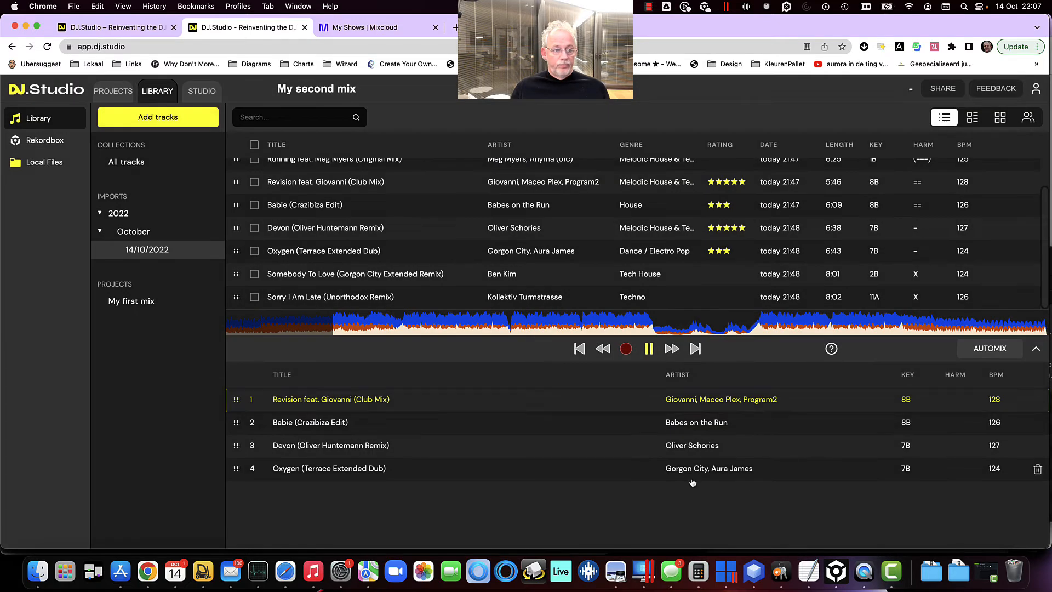
left_click(368, 30)
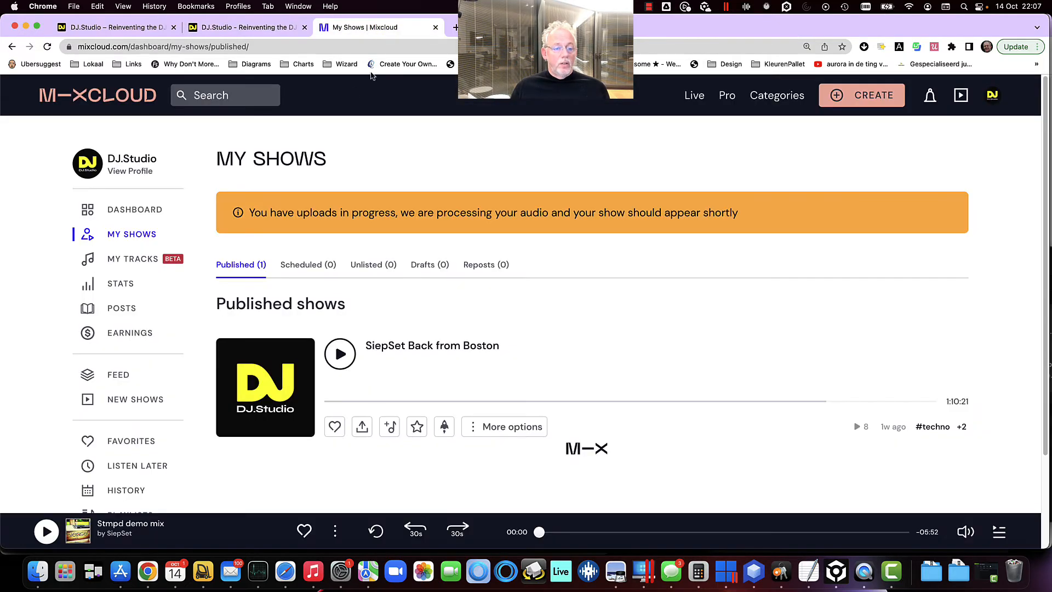
left_click(141, 213)
left_click(141, 232)
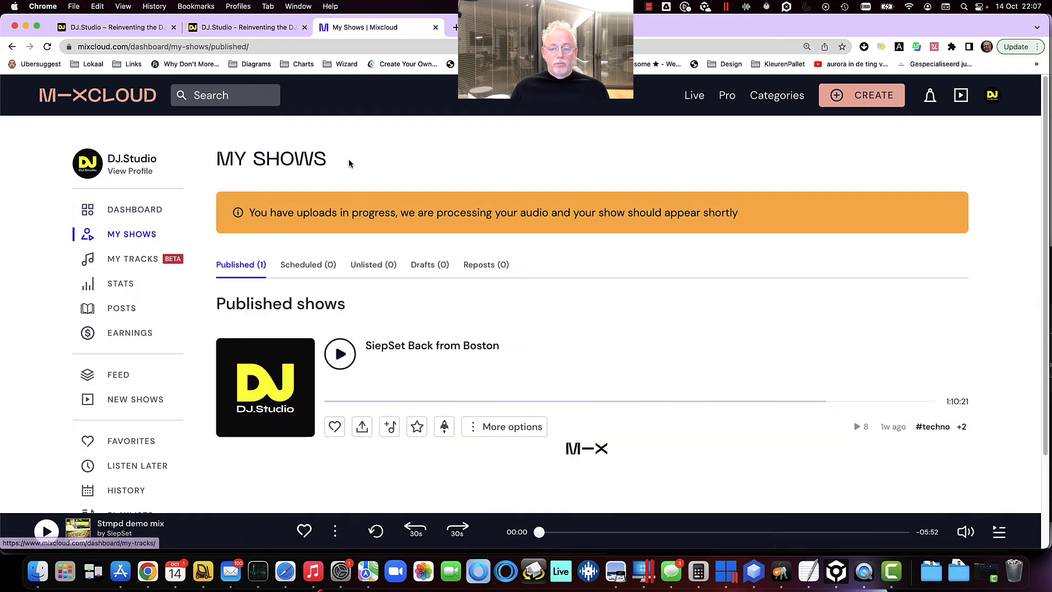
left_click(244, 28)
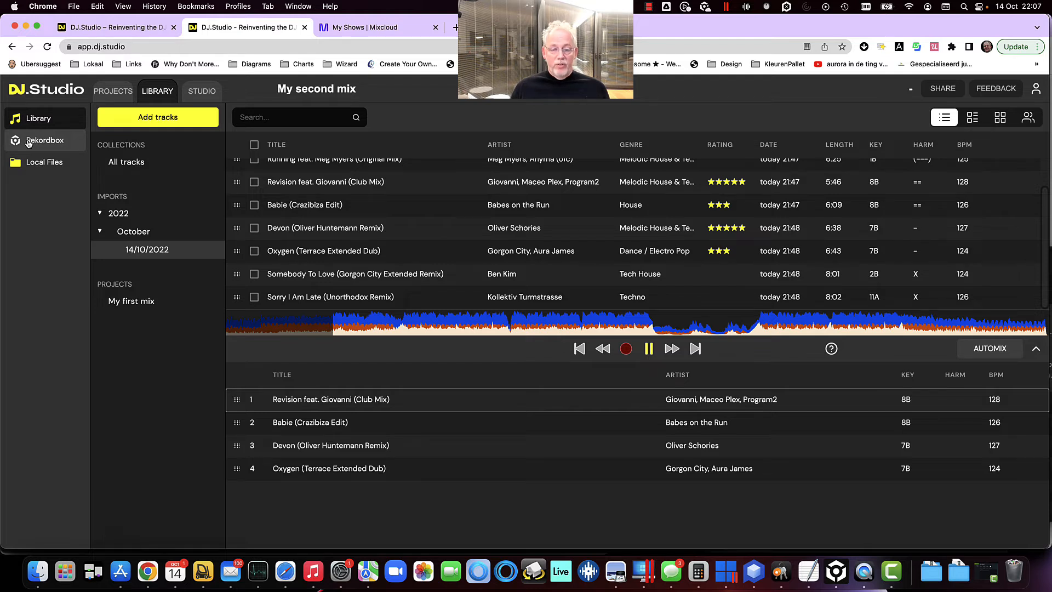
Download the DJ.Studio desktop app for Mac OS from the Rekordbox library page and install it into Applications
left_click(32, 146)
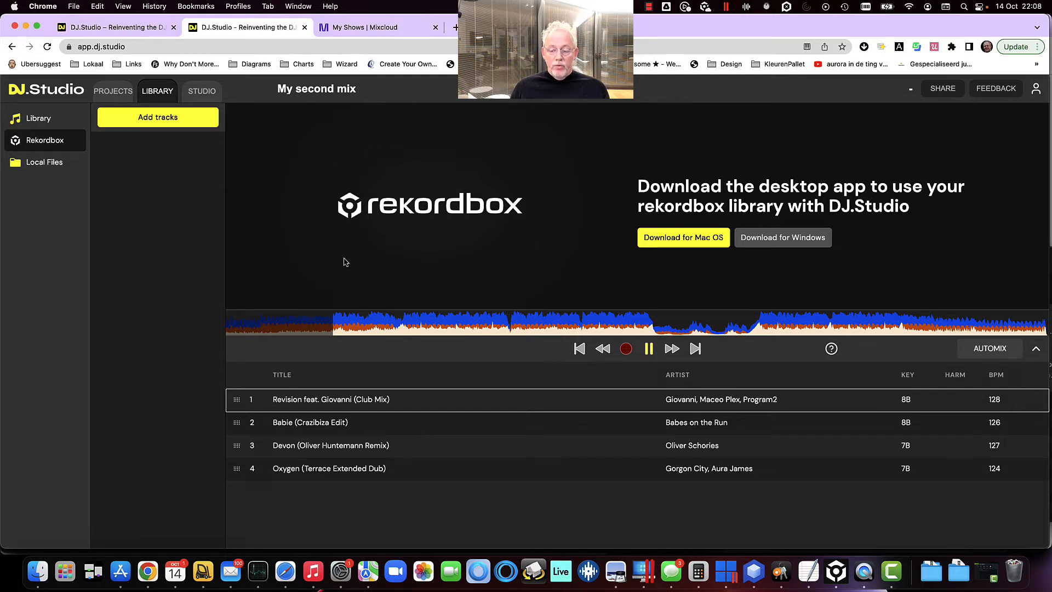
left_click(684, 241)
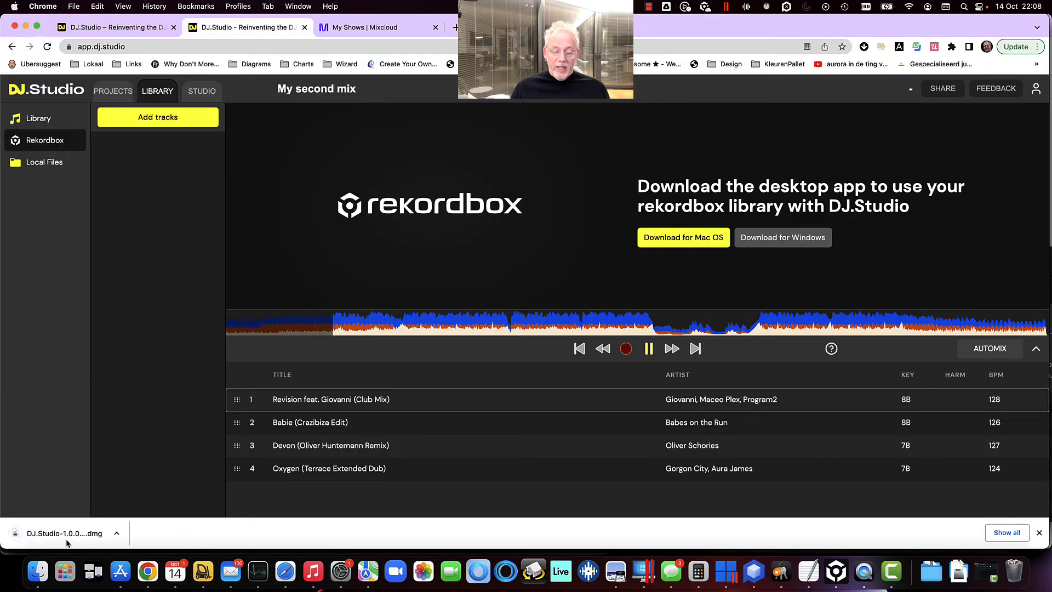
left_click(57, 538)
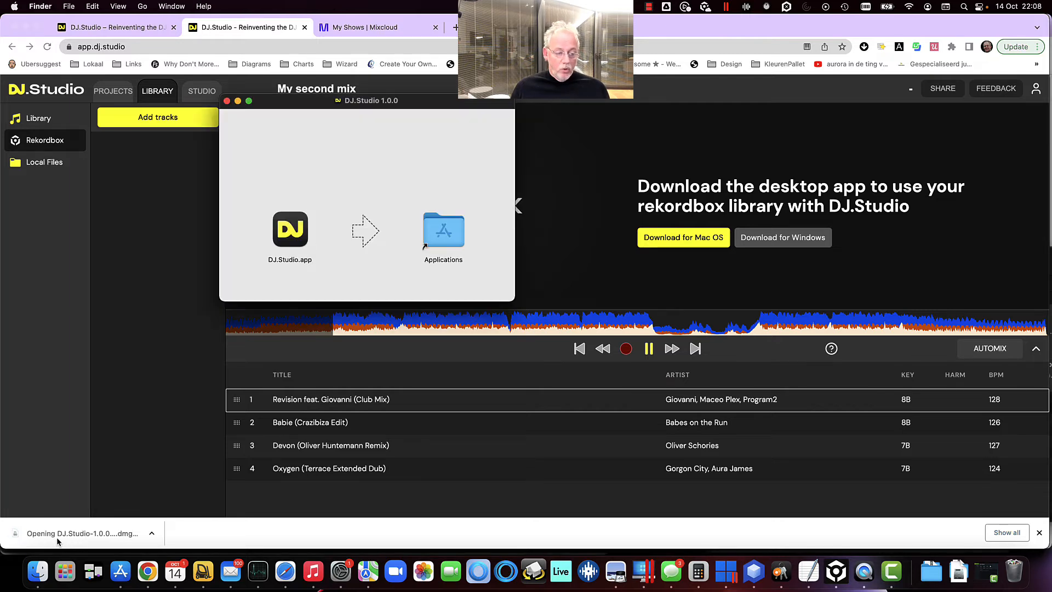
left_click_drag(290, 233, 444, 235)
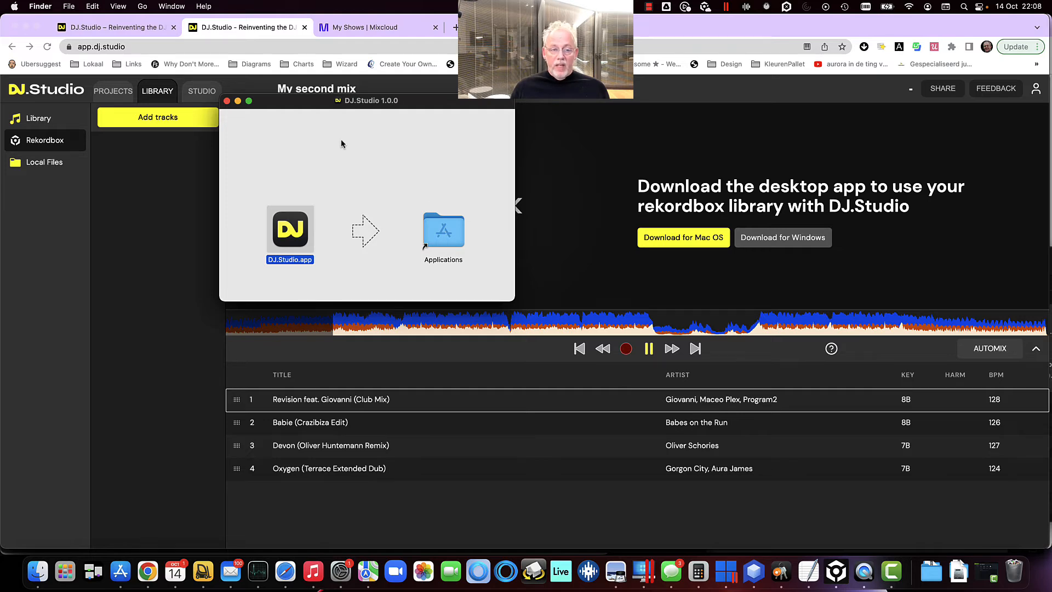
Try to launch DJ.Studio.app from the Applications folder
left_click(227, 102)
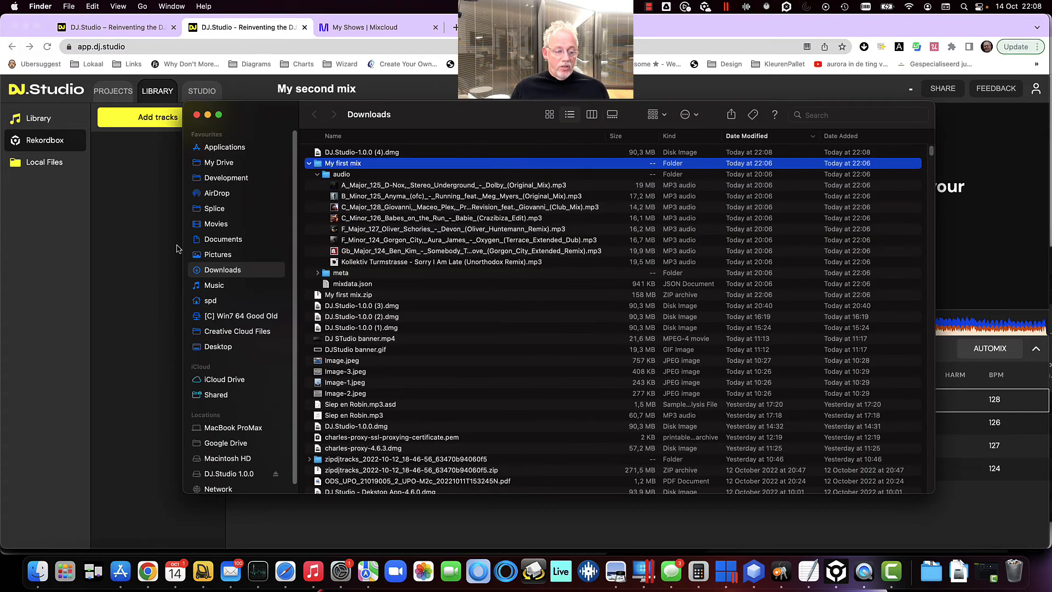
left_click(235, 149)
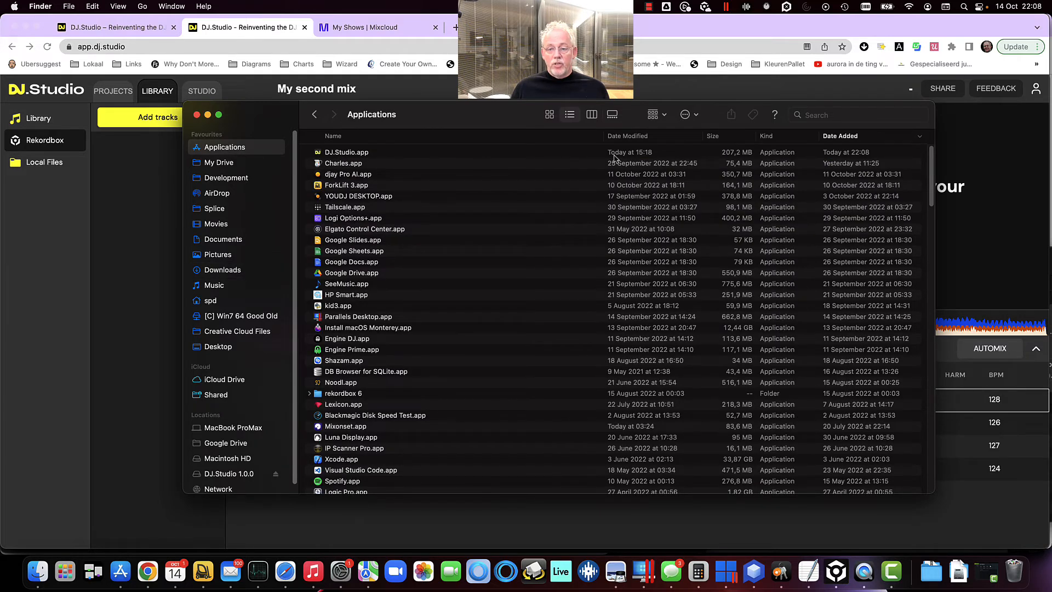
left_click(343, 153)
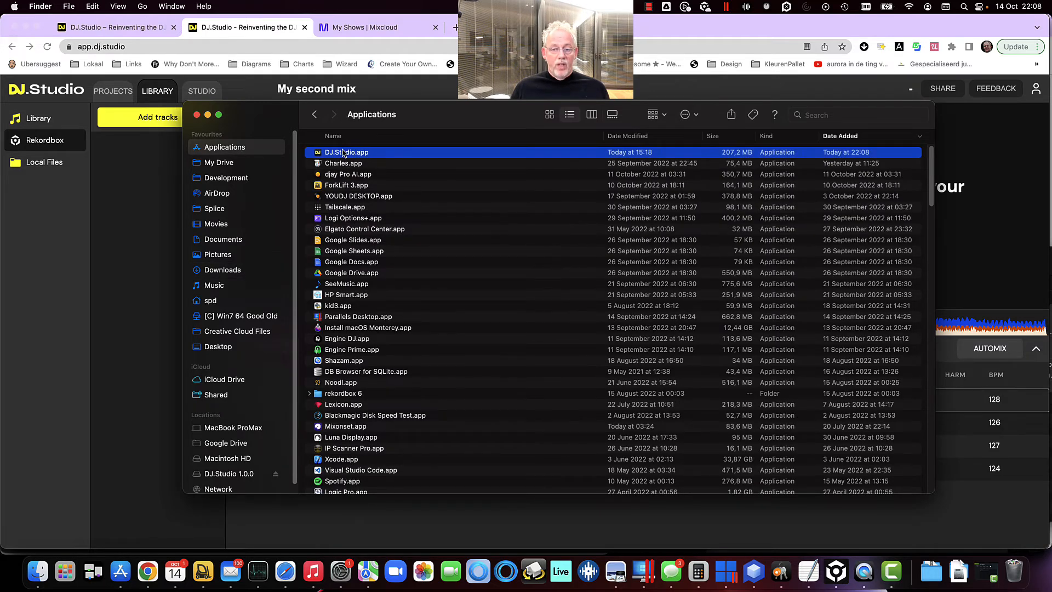
double_click(350, 156)
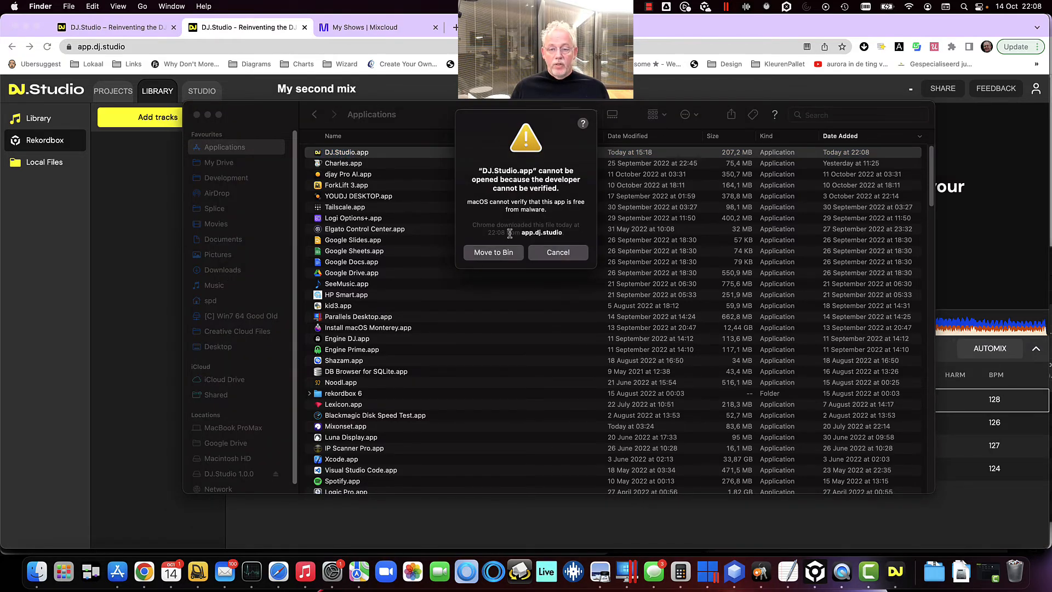
left_click_drag(517, 122, 519, 182)
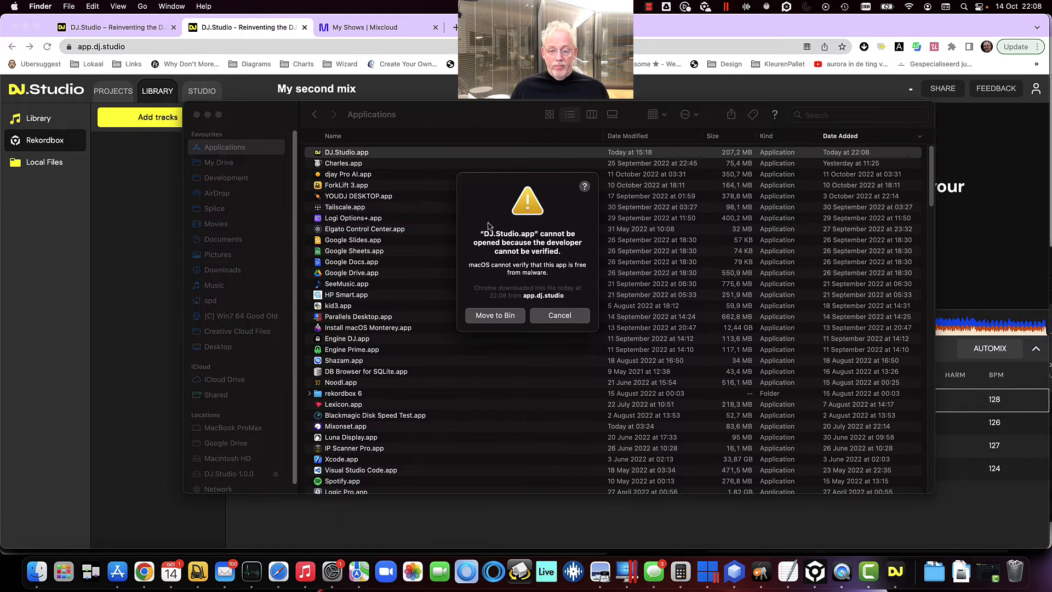
Allow DJ.Studio.app to run with Open Anyway in the Security & Privacy preferences
left_click(15, 7)
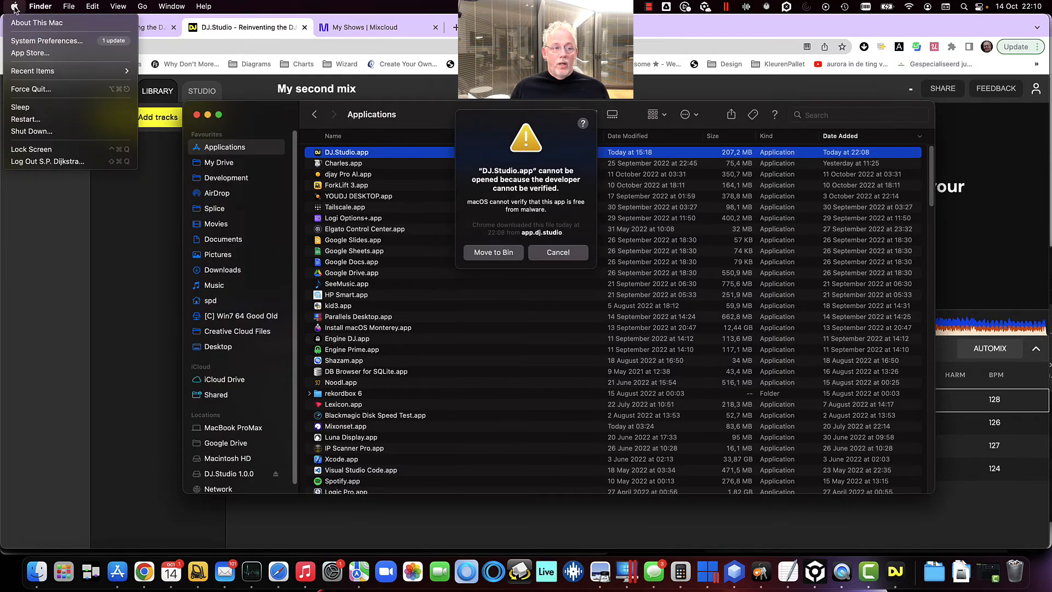
left_click(29, 42)
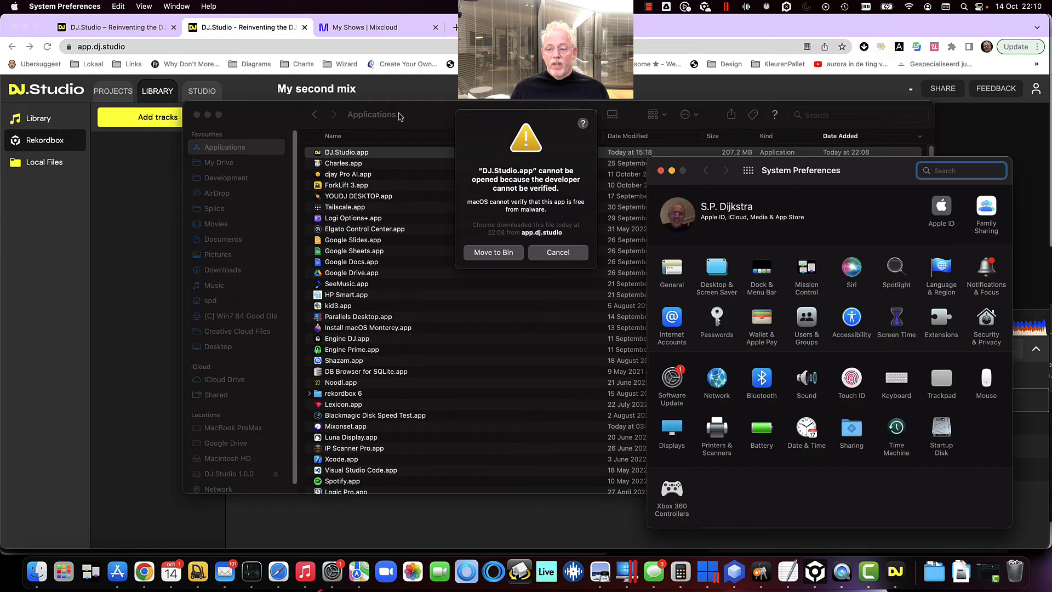
left_click(990, 320)
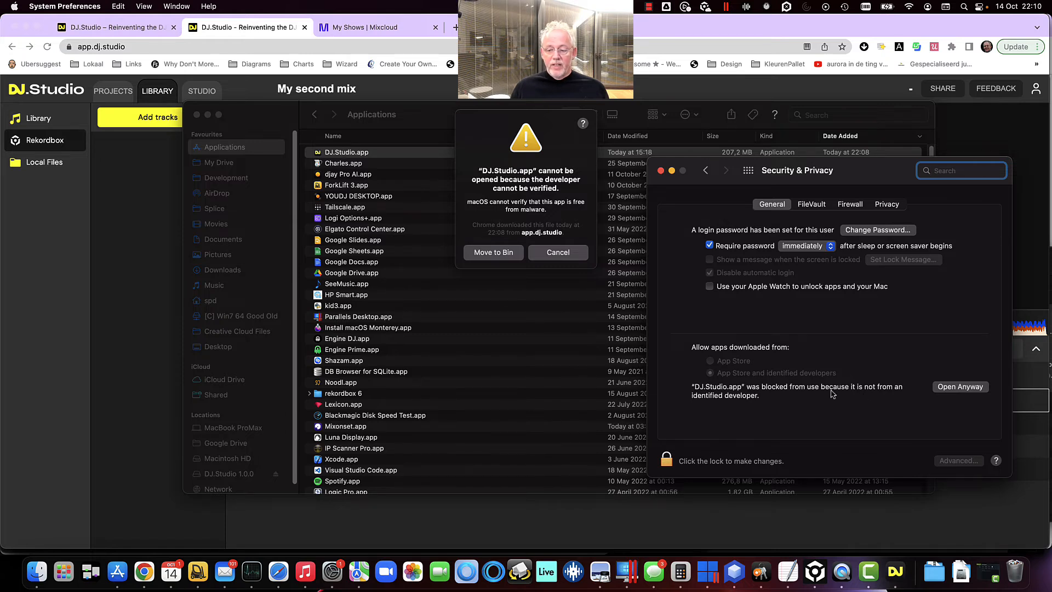
left_click(962, 387)
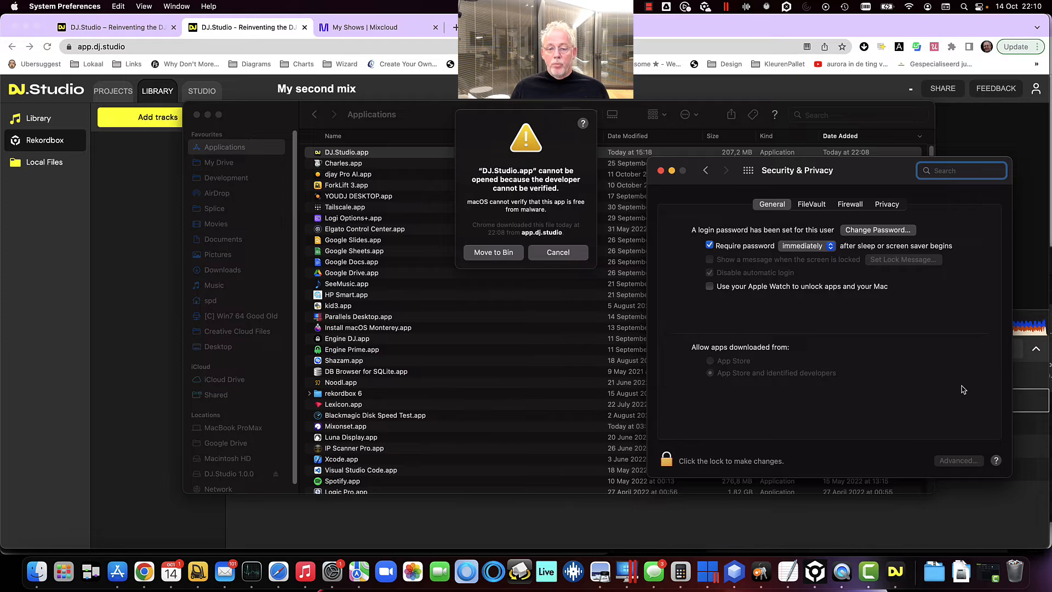
Dismiss the old warning, open DJ.Studio.app anyway and log in with Google
left_click(558, 253)
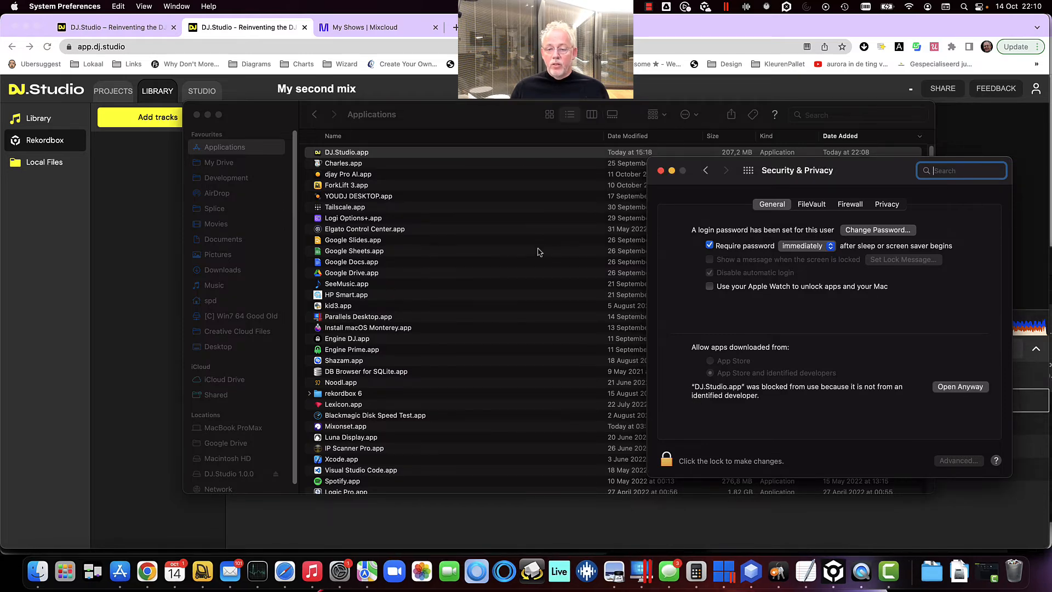
double_click(381, 153)
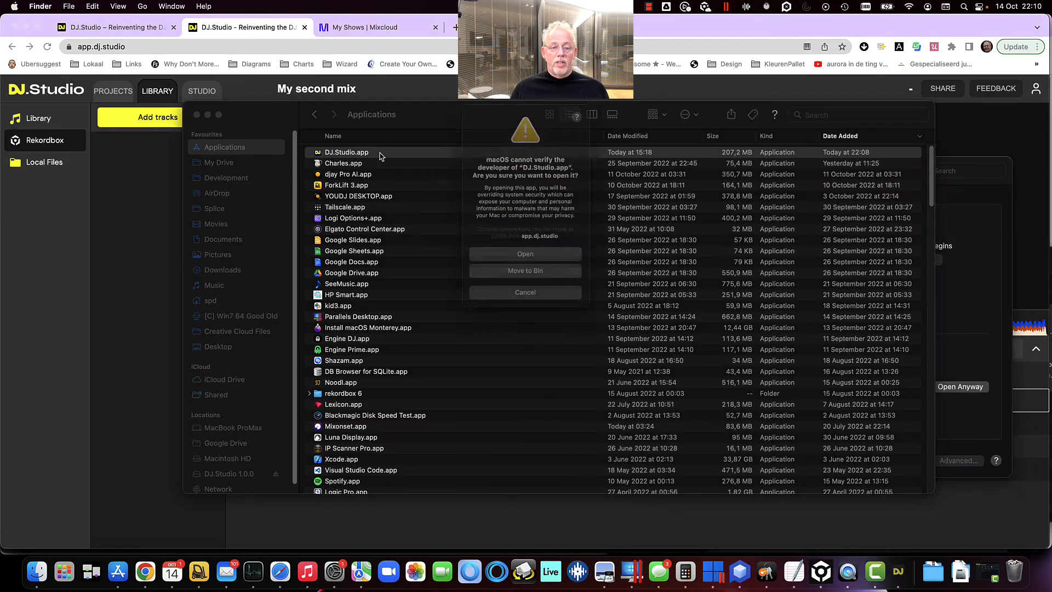
left_click(549, 261)
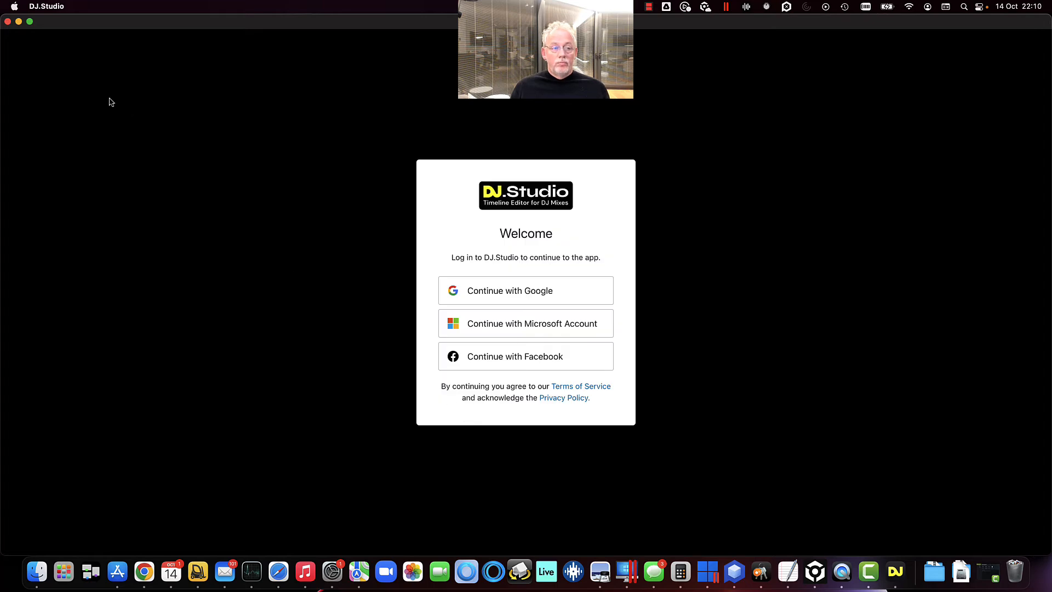
left_click(532, 297)
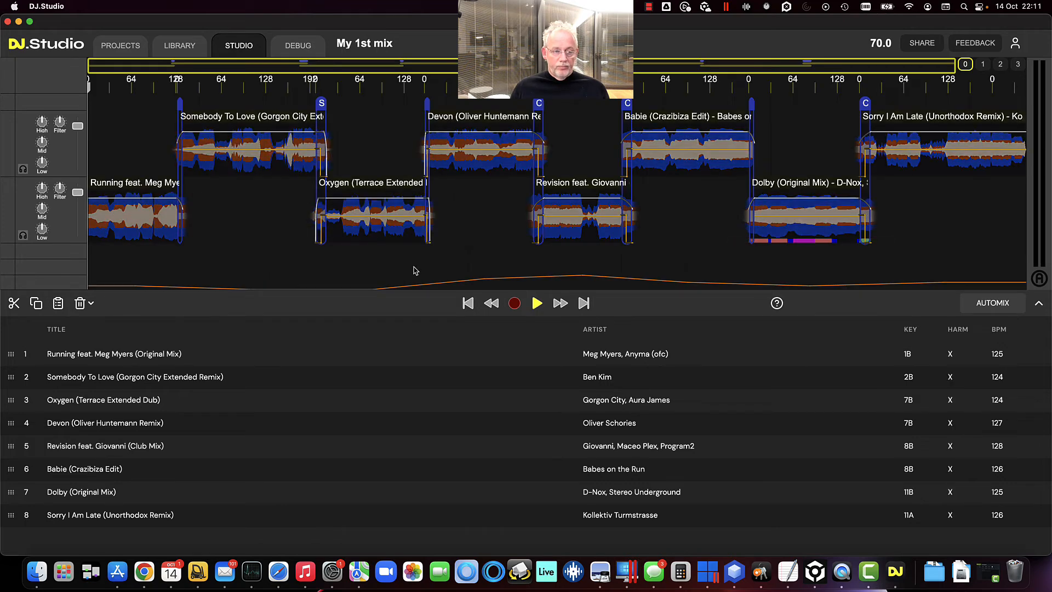
Play My 1st mix in the desktop app from the first transition on the timeline
left_click(305, 433)
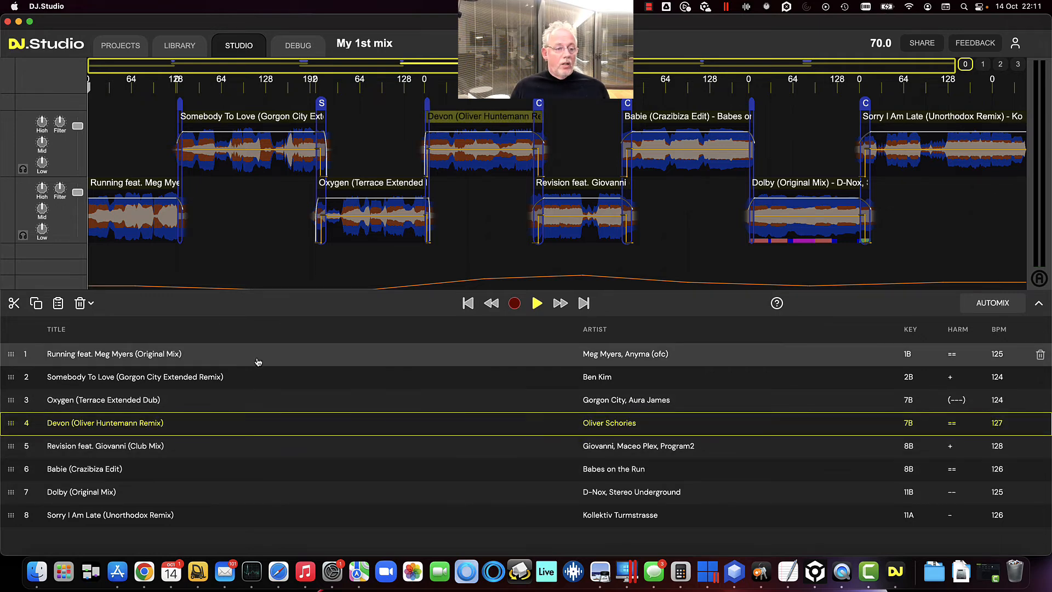
left_click(182, 223)
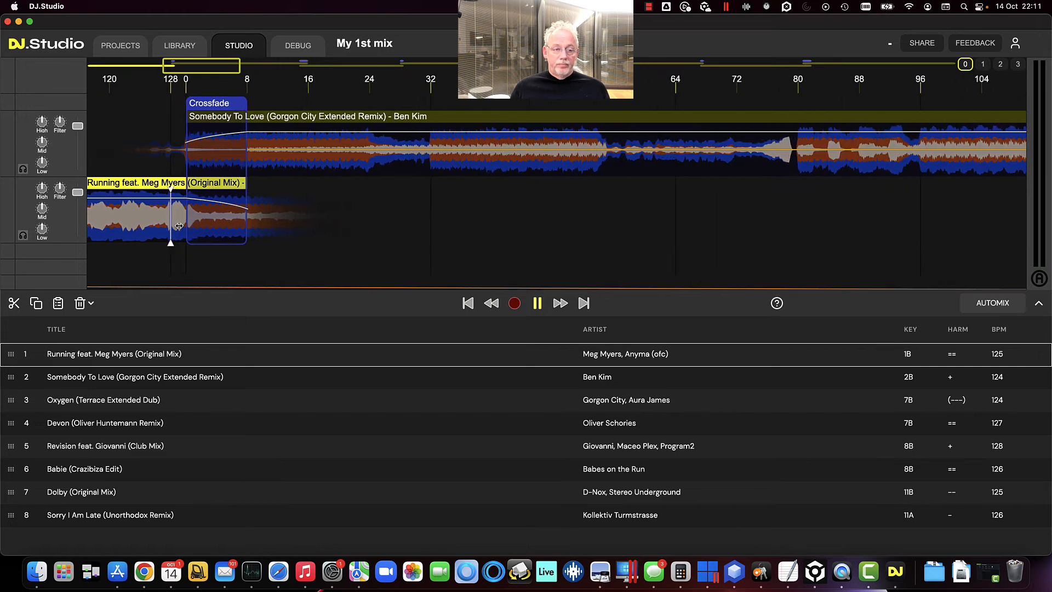
scroll(179, 226, "down", 10)
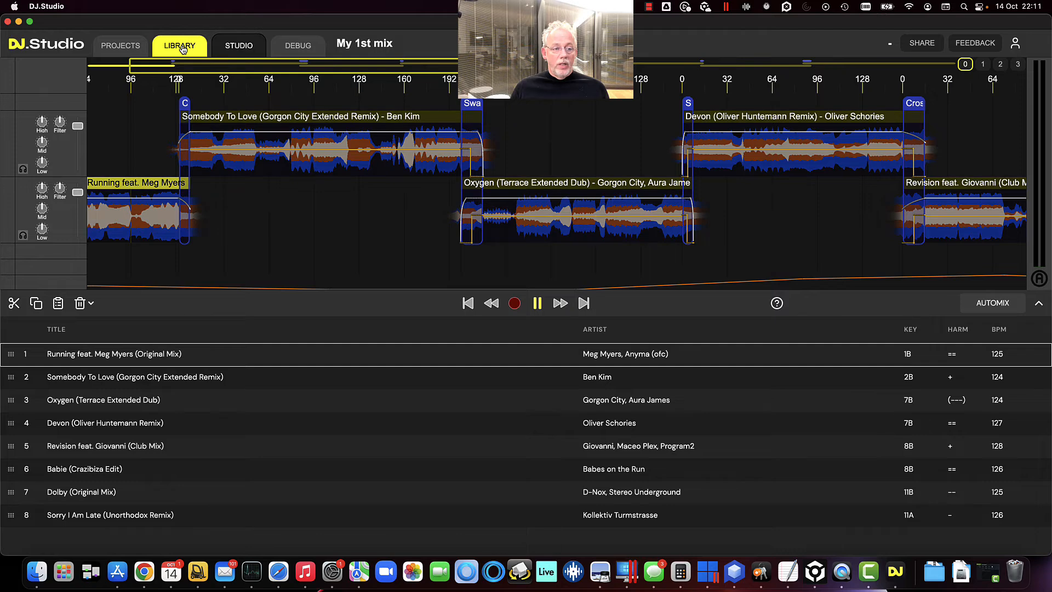
Open the Rekordbox playlists in the desktop app's library
left_click(182, 47)
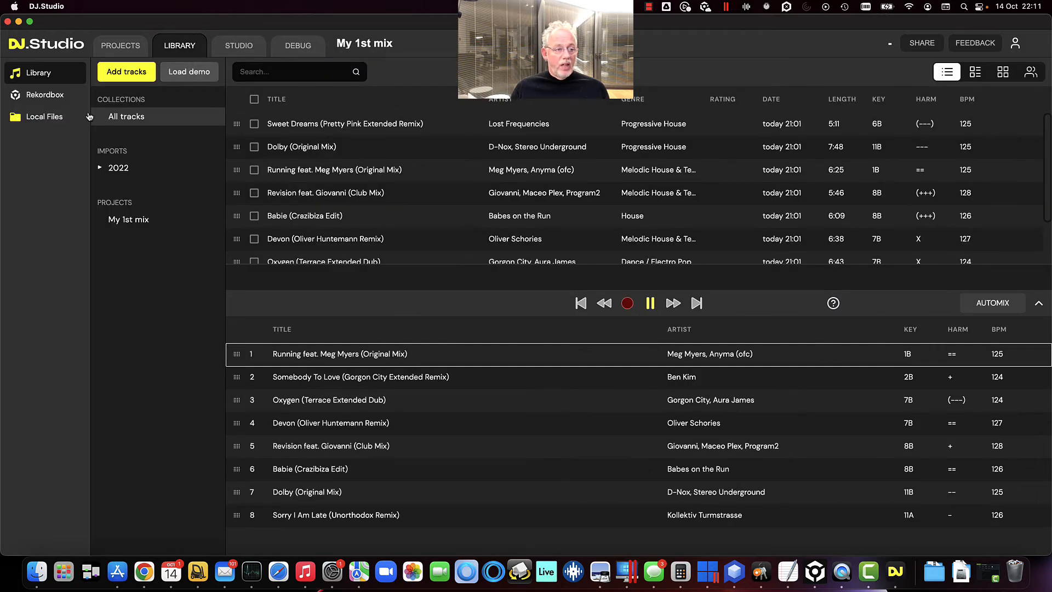
left_click(25, 98)
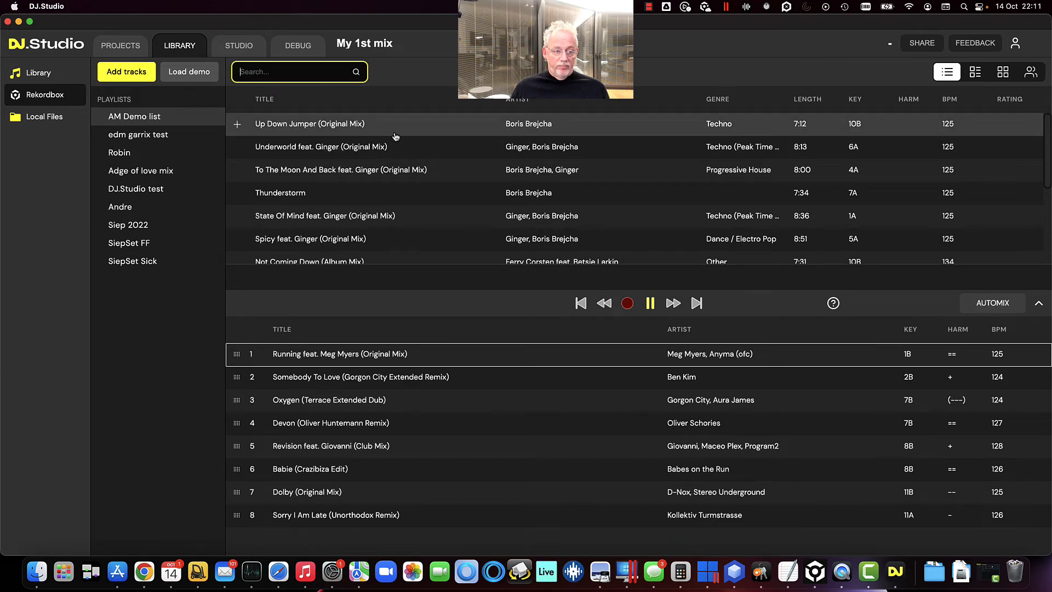
Switch to rekordbox and create a new playlist named My demo playlist
left_click(815, 571)
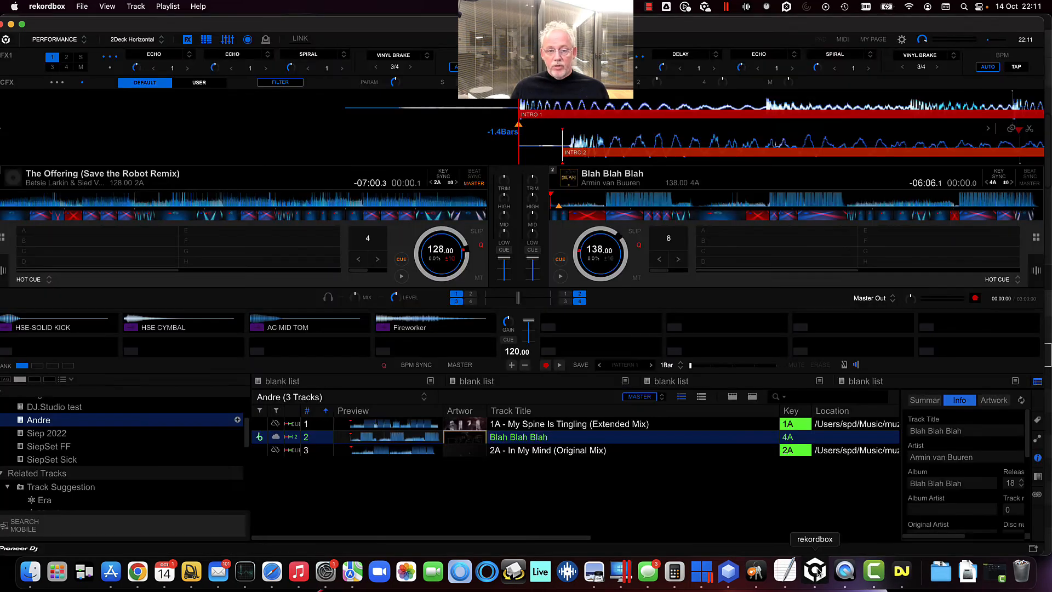
key("space")
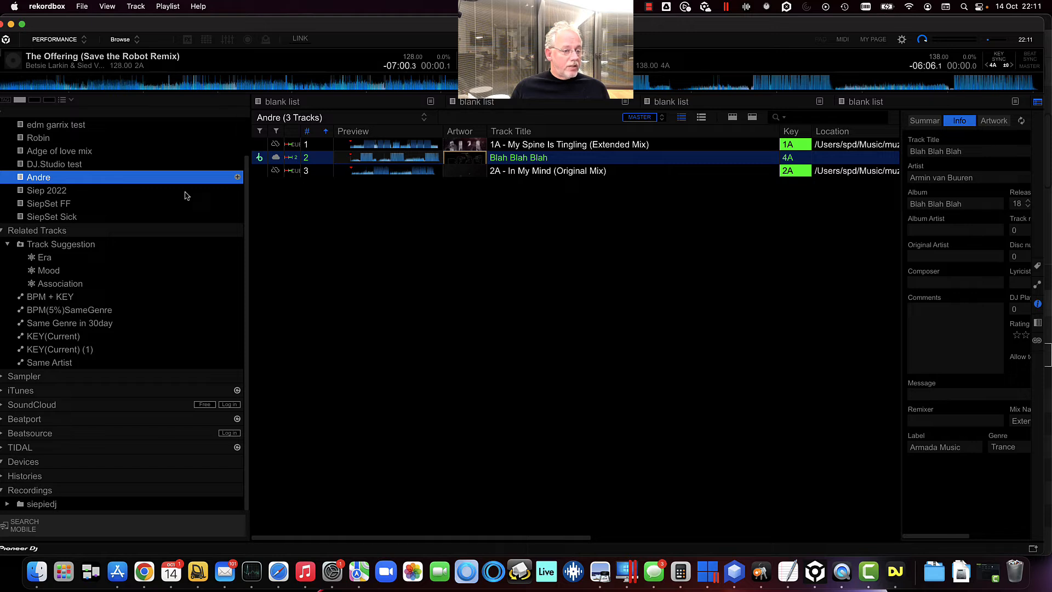
scroll(186, 197, "up", 3)
left_click(239, 143)
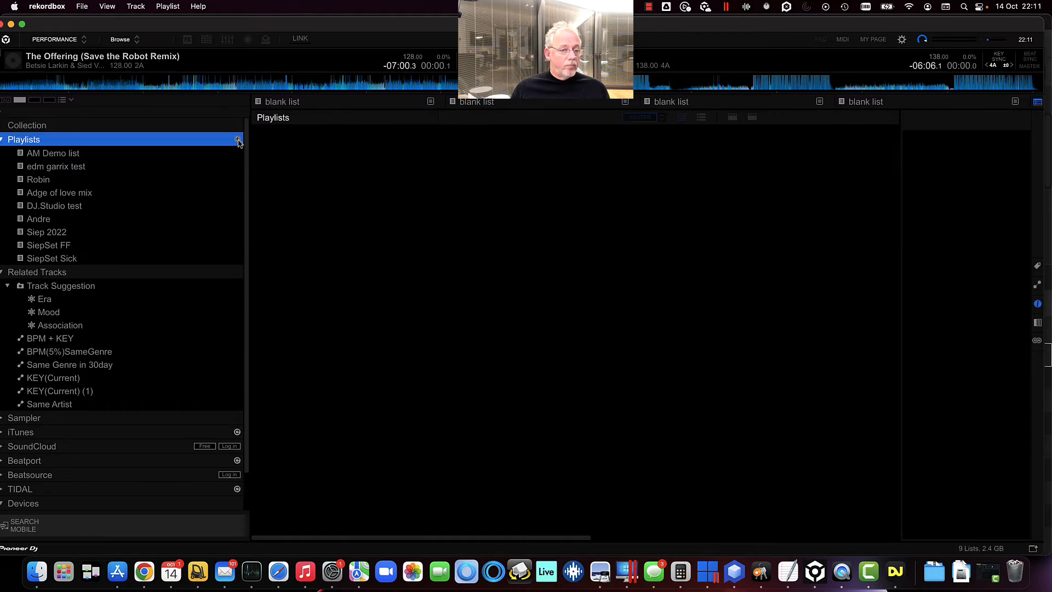
left_click(237, 140)
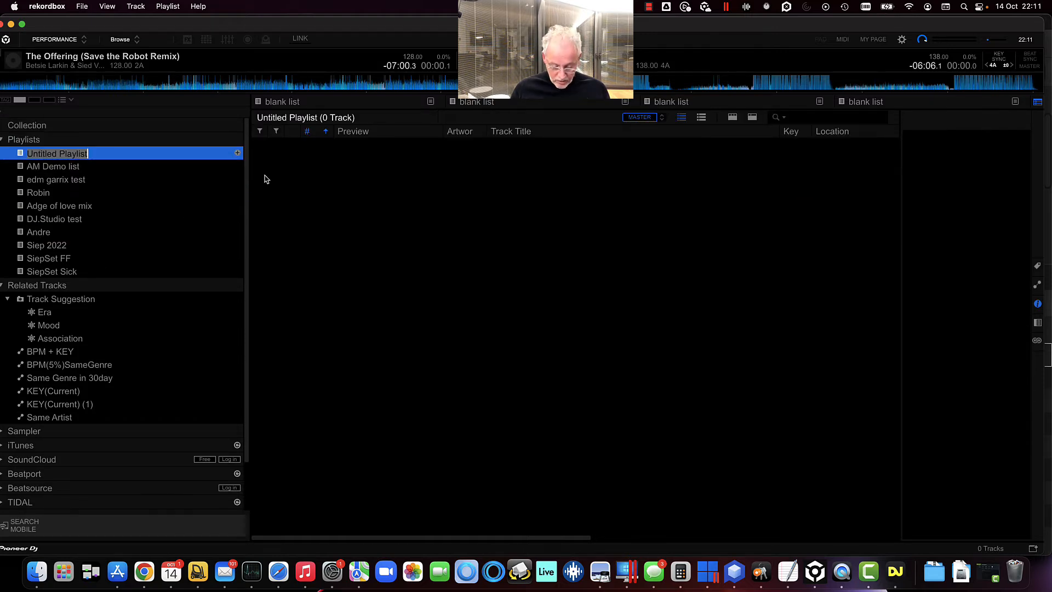
type("My demo play")
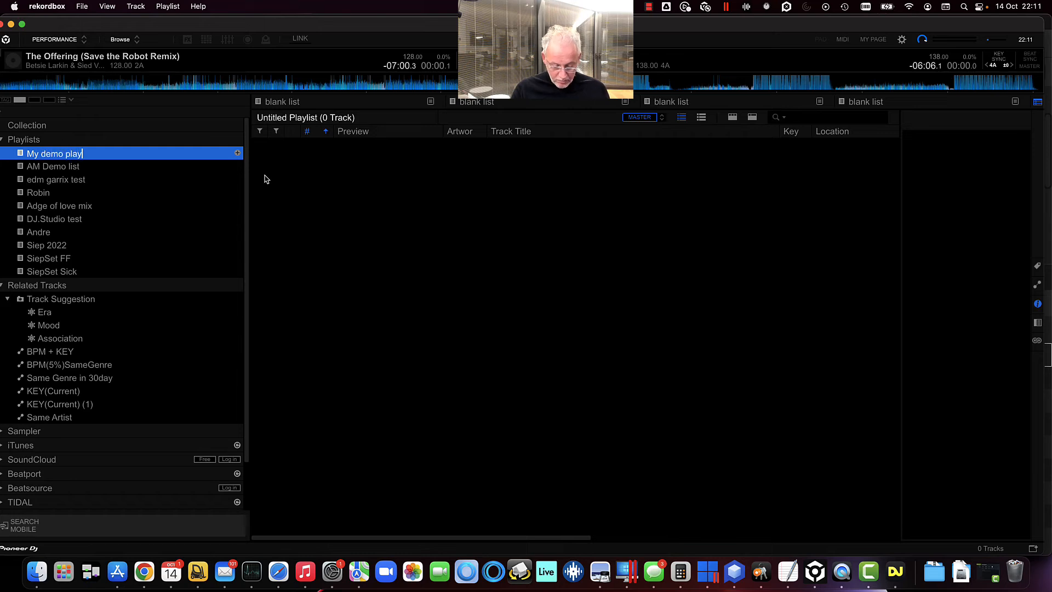
type("list")
key("Return")
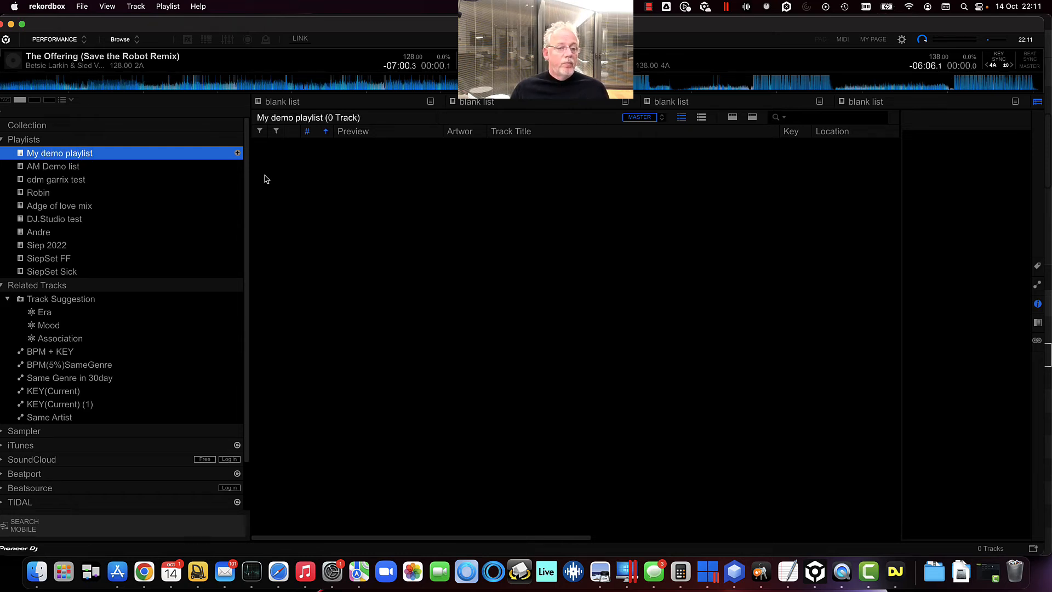
Search the collection for betsie lark, add the first four matching tracks to My demo playlist, and clear the search
left_click(108, 127)
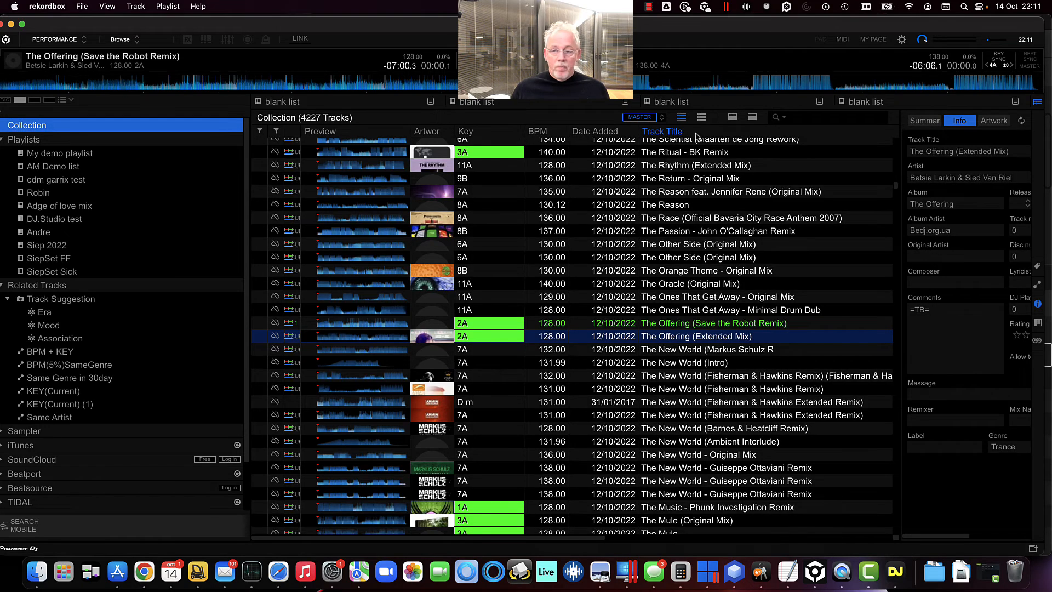
left_click(800, 119)
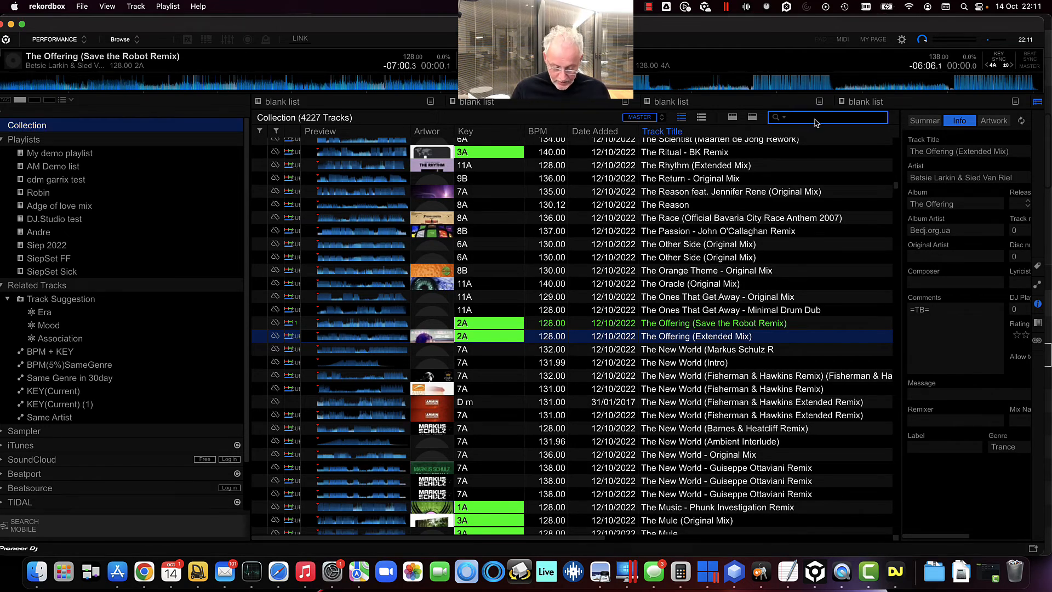
type("betsie la")
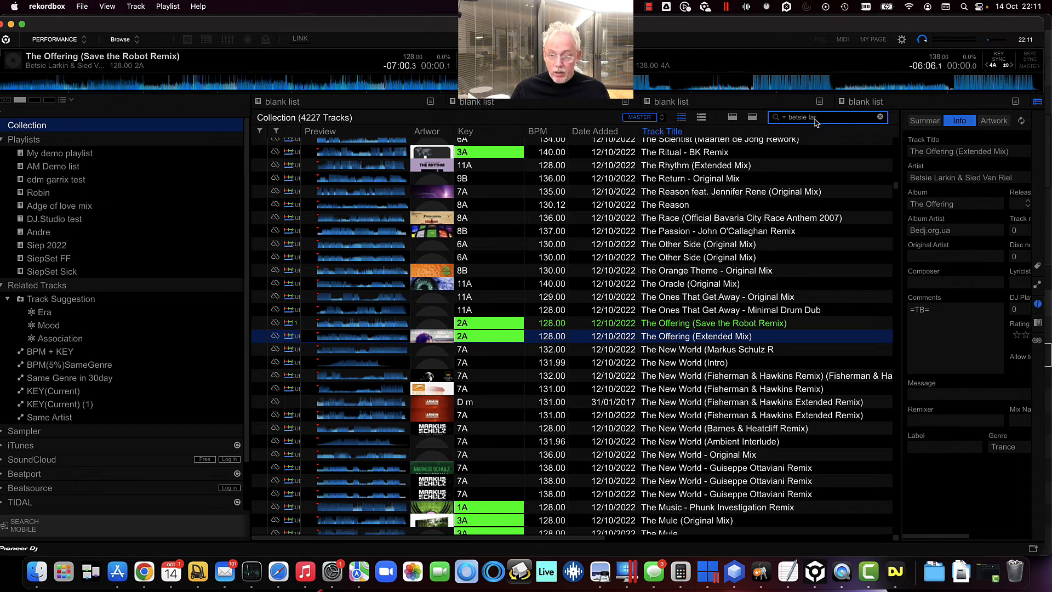
type("rk")
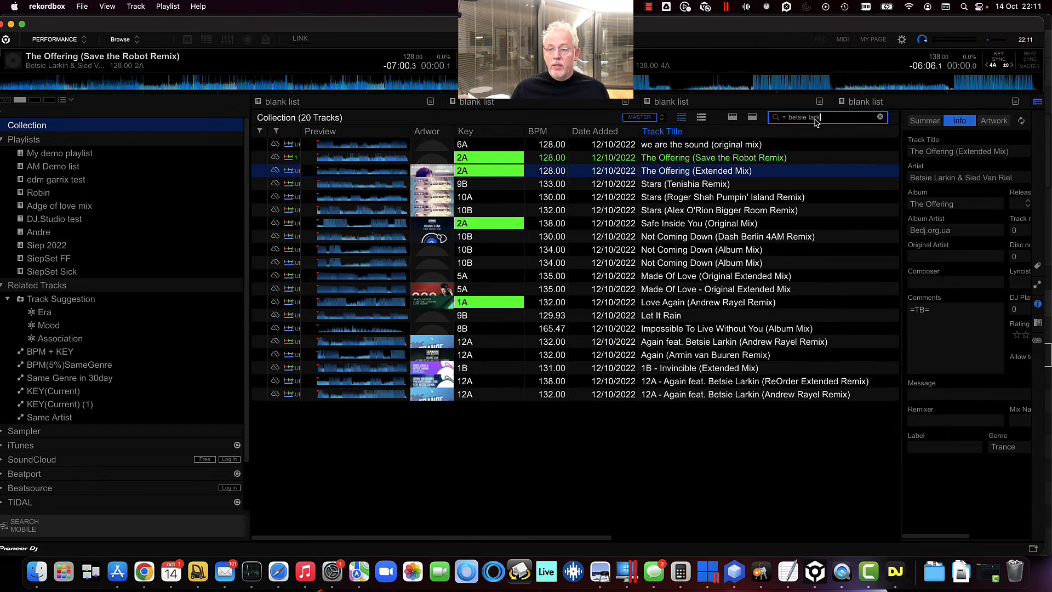
left_click(505, 156)
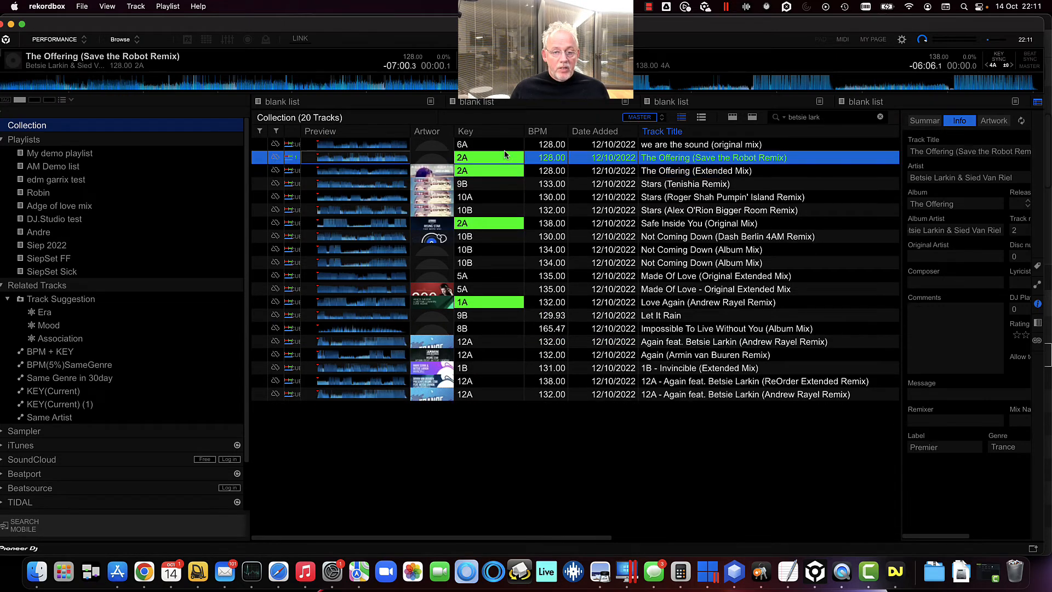
left_click(506, 199, "shift")
left_click_drag(548, 189, 100, 155)
left_click(859, 121)
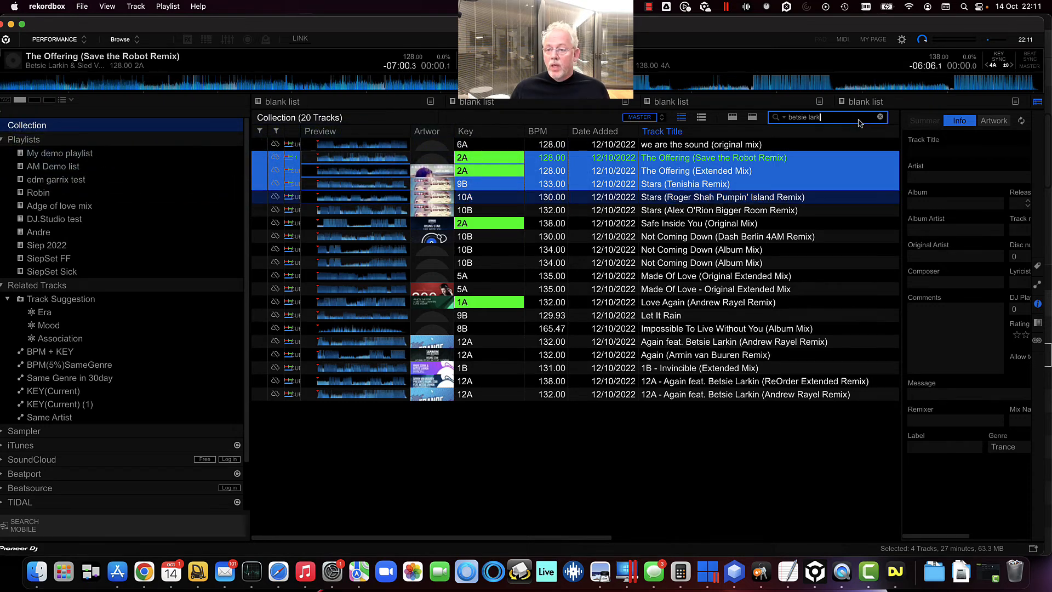
left_click(881, 119)
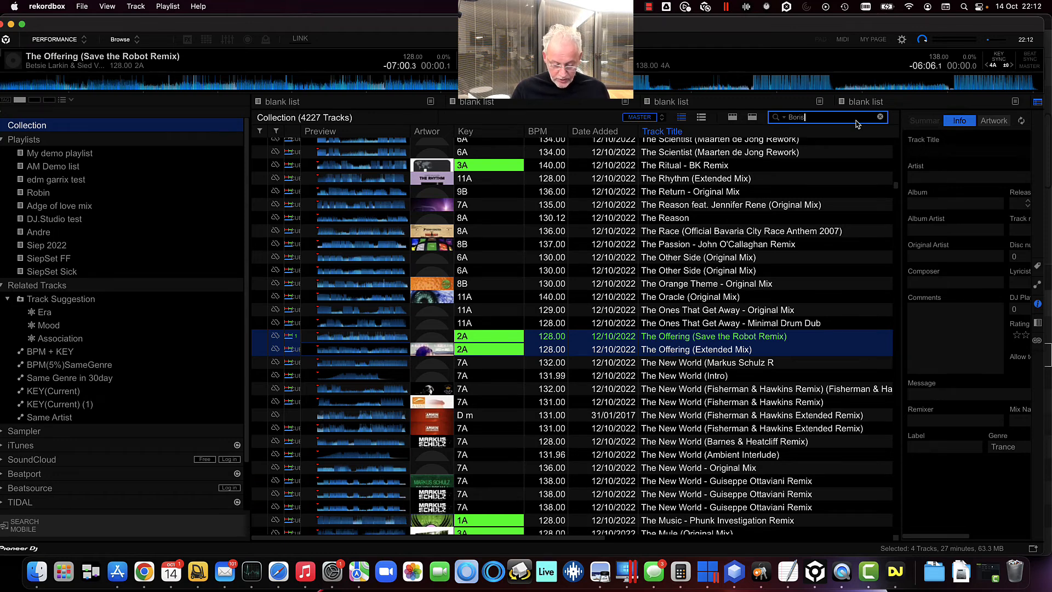
Search the rekordbox collection for Boris Brejcha and add the seven tracks from Keep Rollin to Gravity (Piano Edit) to My demo playlist
type("Boris Brejcha")
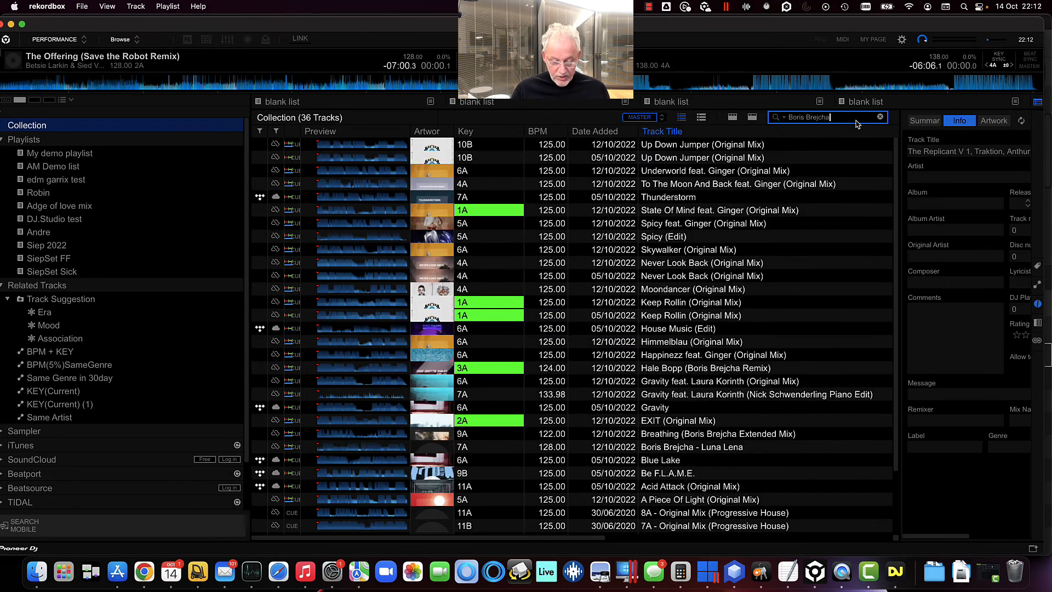
left_click(603, 242)
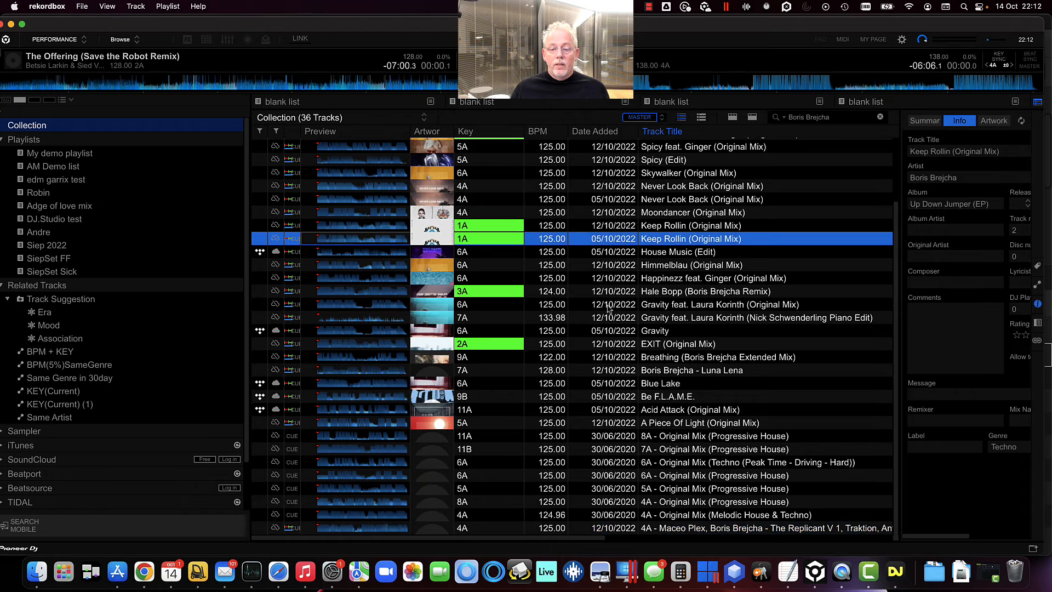
left_click(627, 315, "shift")
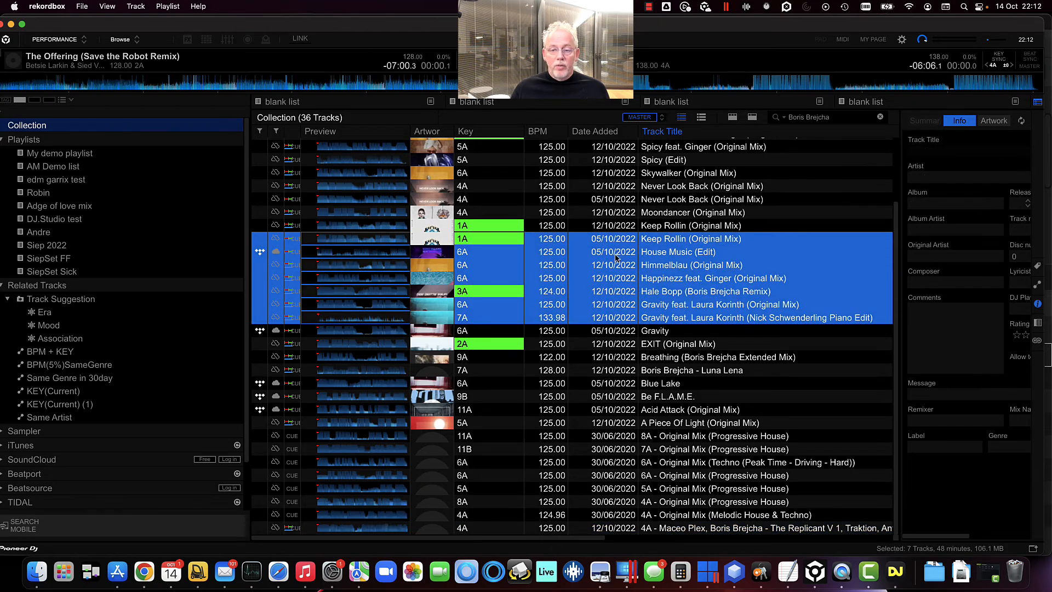
left_click_drag(616, 258, 127, 158)
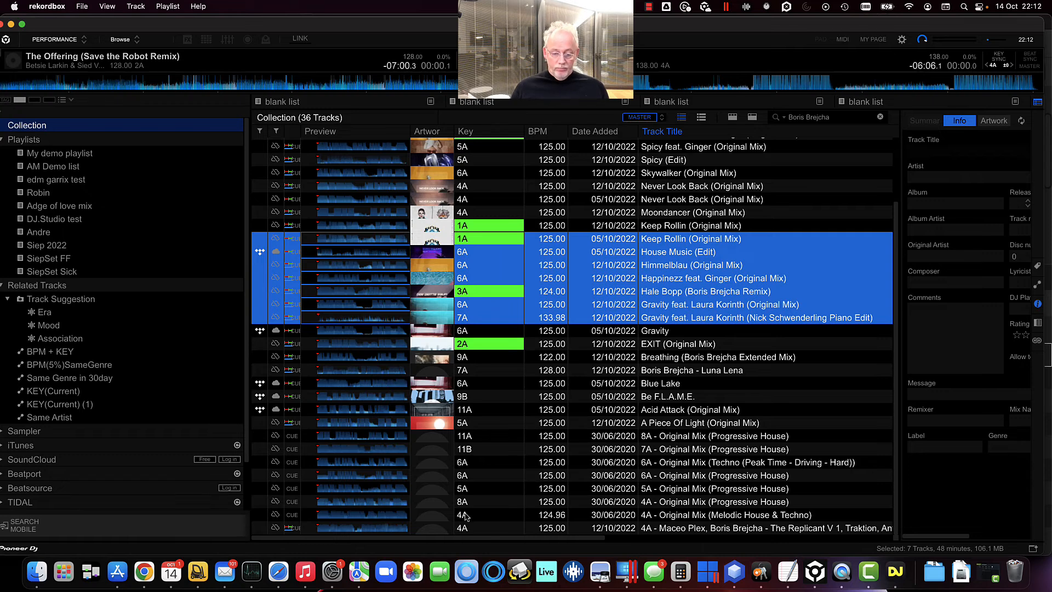
Switch to DJ.Studio and reopen the Rekordbox playlists to load the updated My demo playlist
left_click(888, 569)
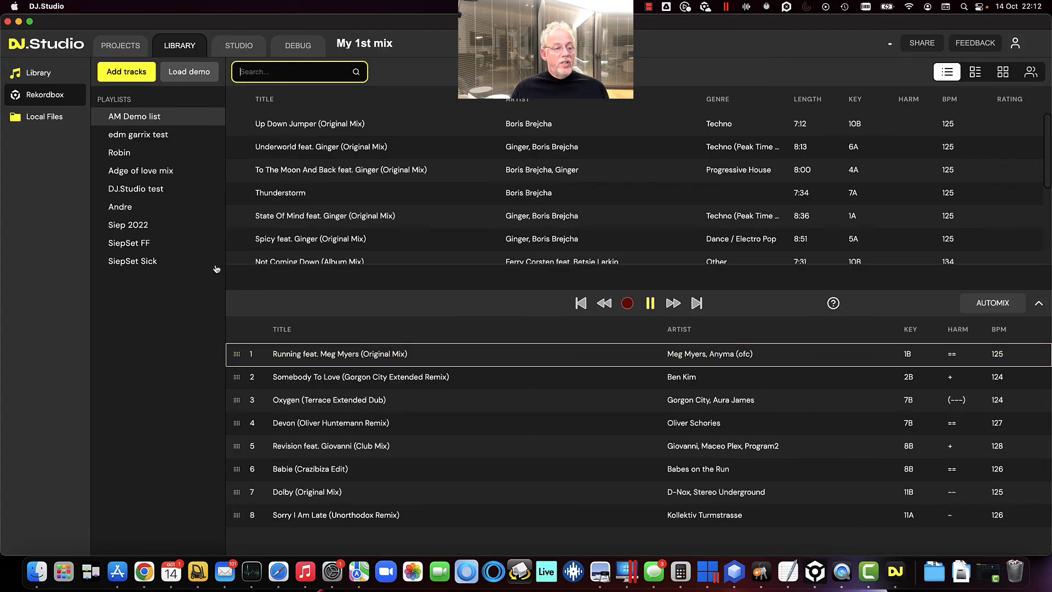
left_click(46, 82)
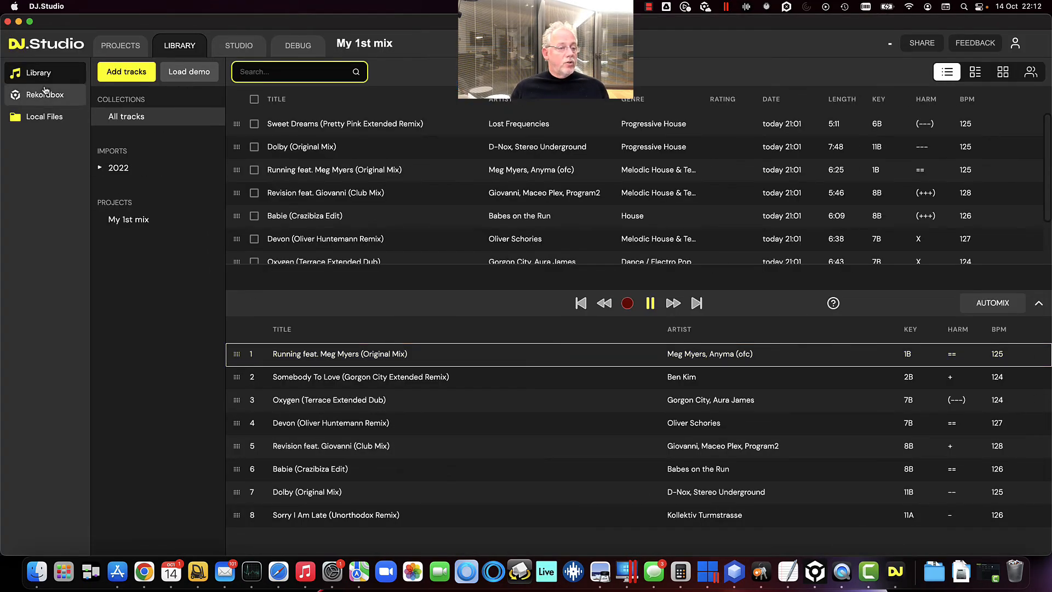
left_click(46, 95)
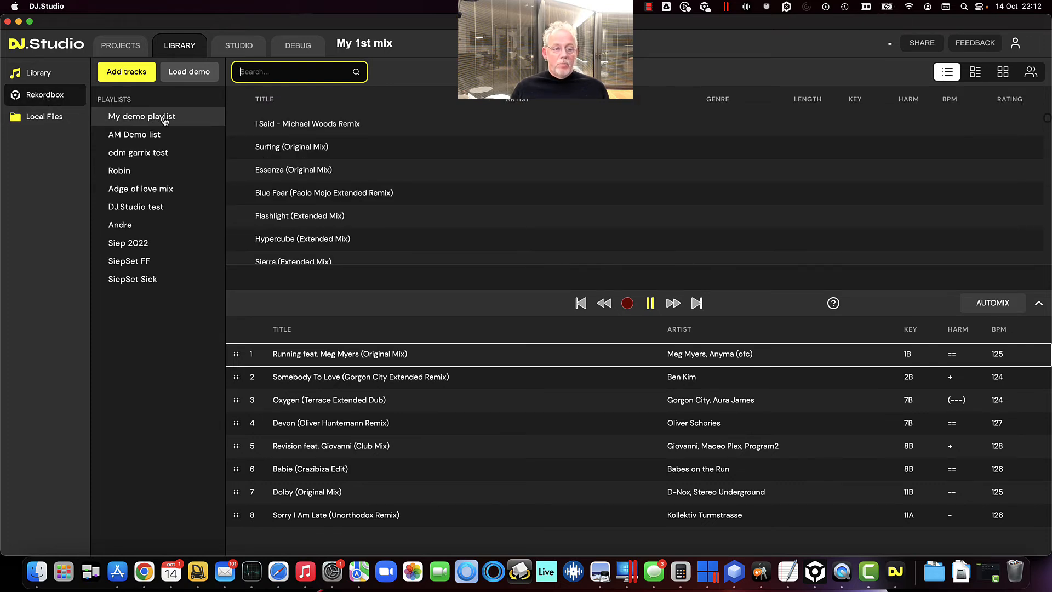
left_click(317, 193)
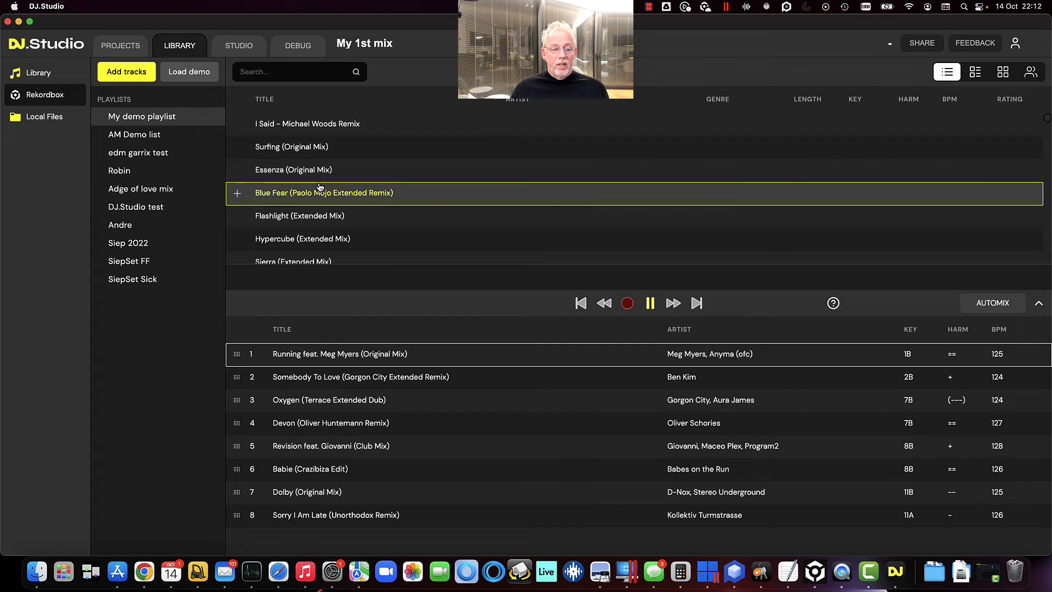
left_click(146, 137)
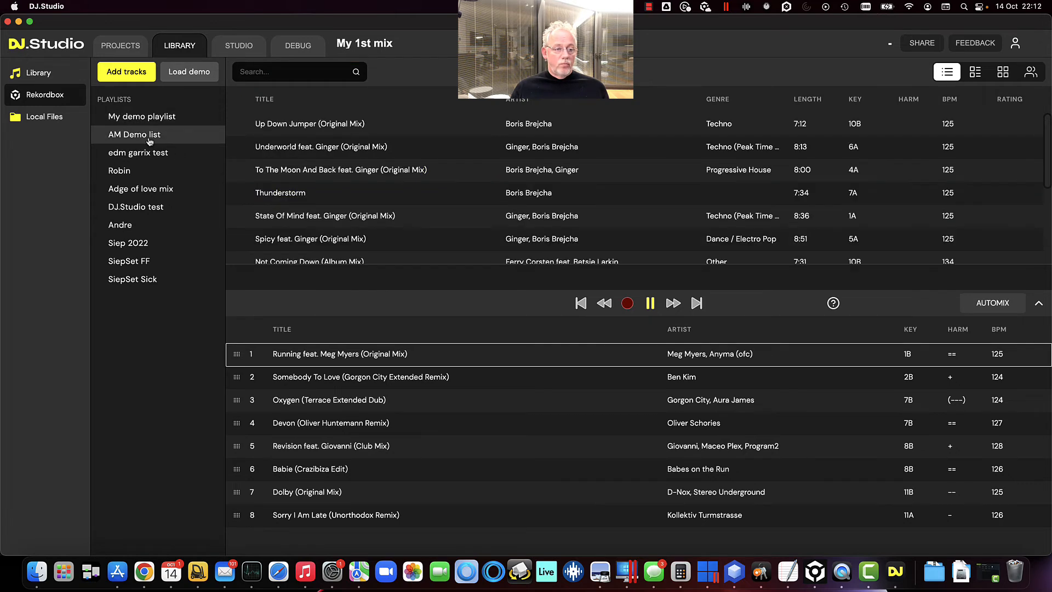
left_click(141, 188)
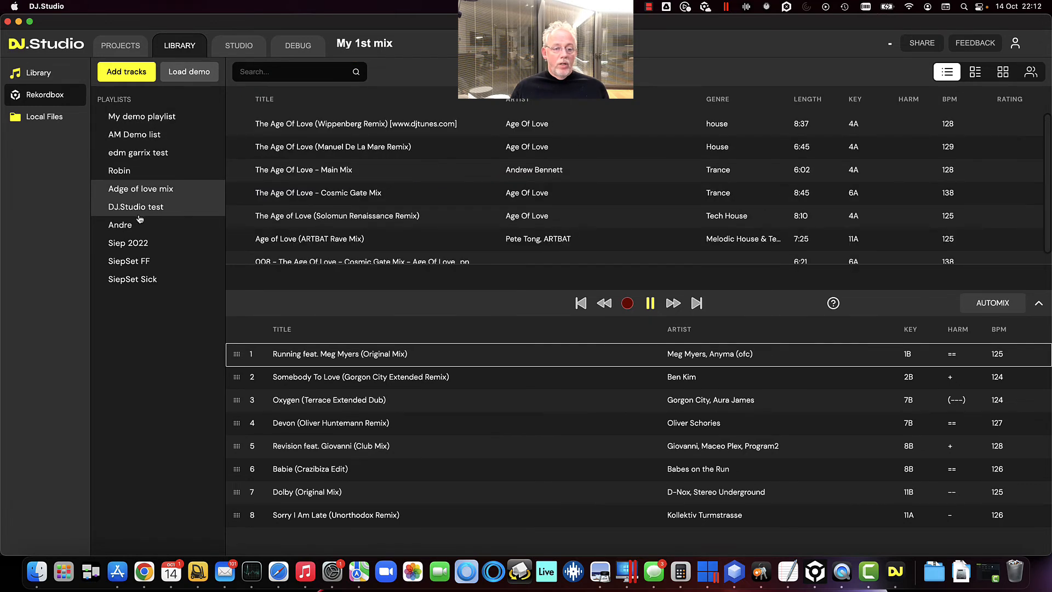
left_click(146, 151)
left_click(165, 116)
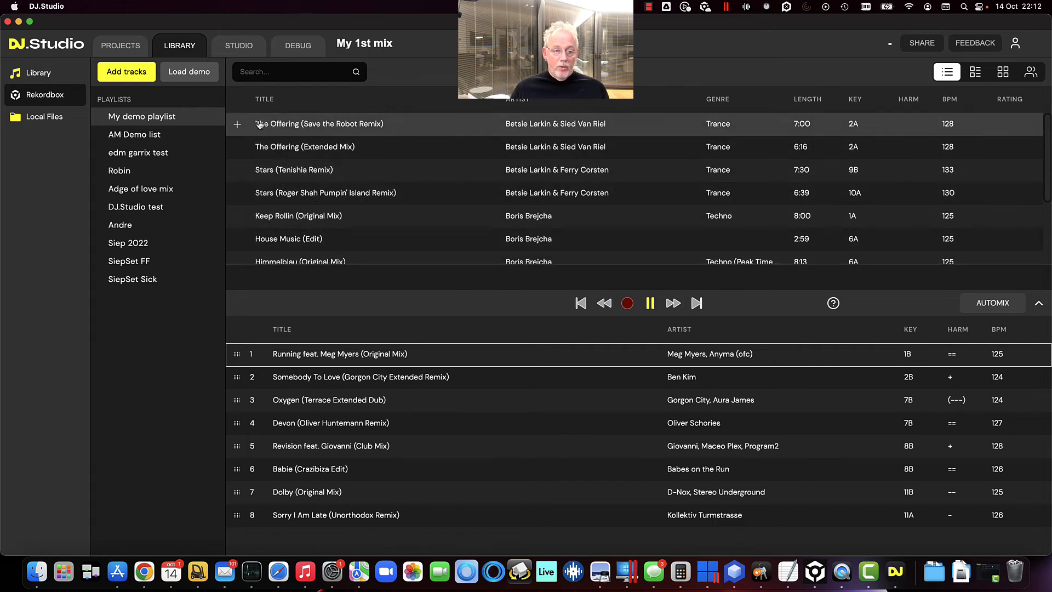
Add The Offering (Save the Robot Remix) and Keep Rollin (Original Mix) from My demo playlist to the mix
left_click(239, 125)
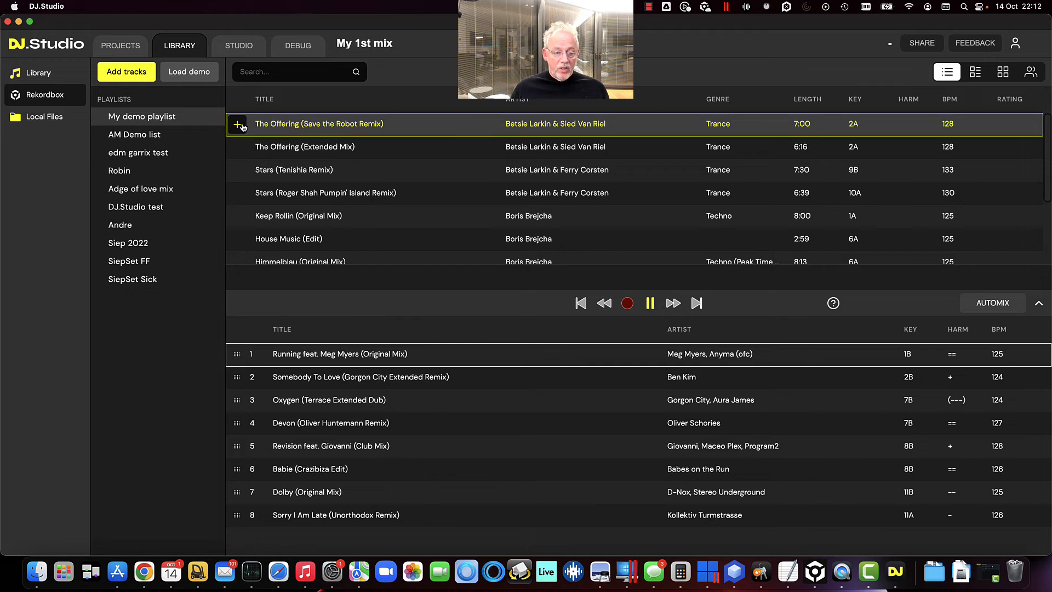
left_click(238, 217)
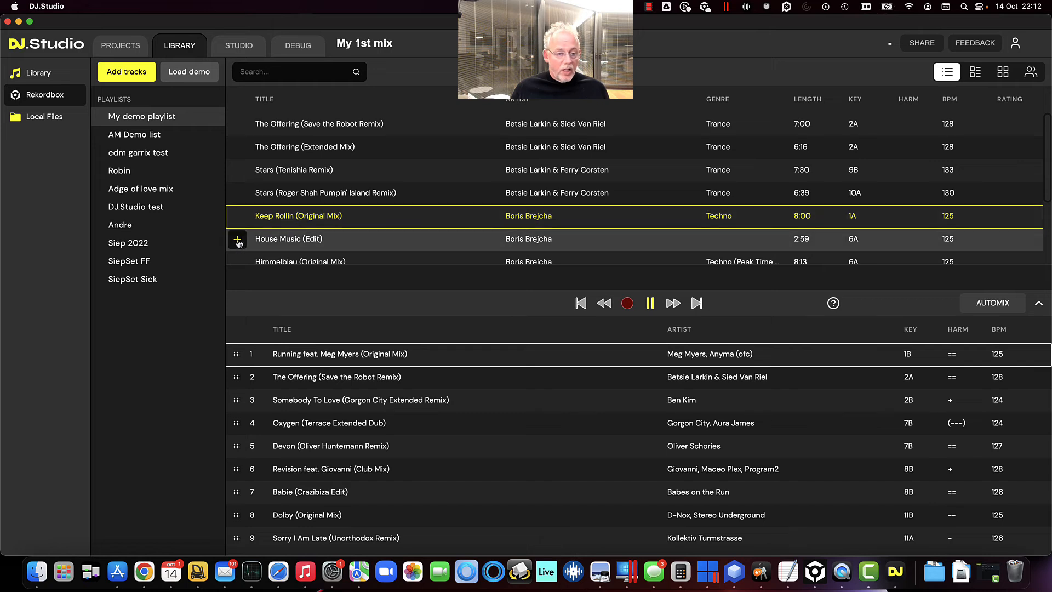
left_click(242, 242)
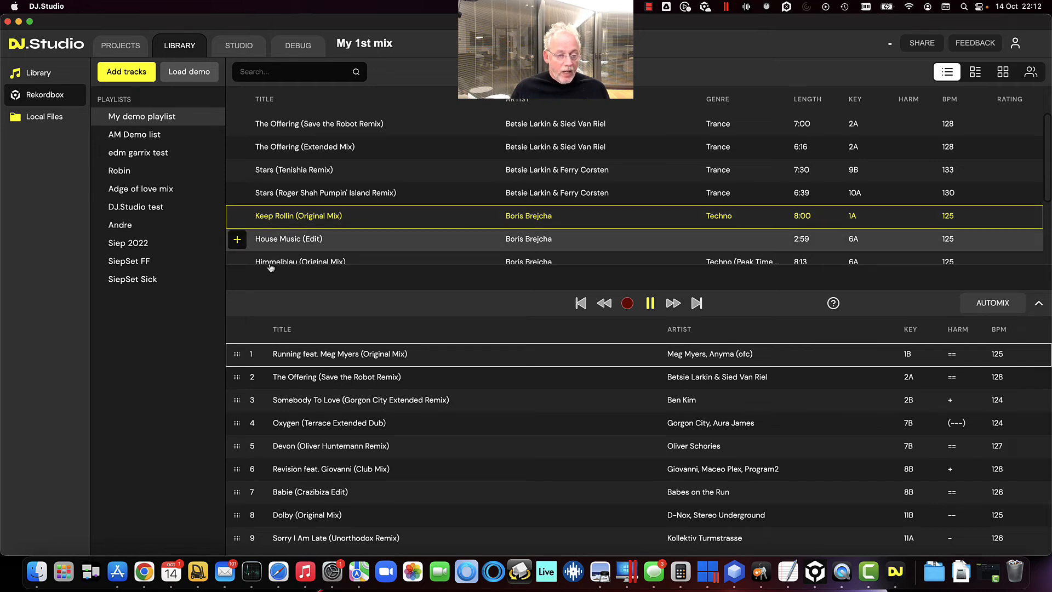
scroll(291, 463, "down", 1)
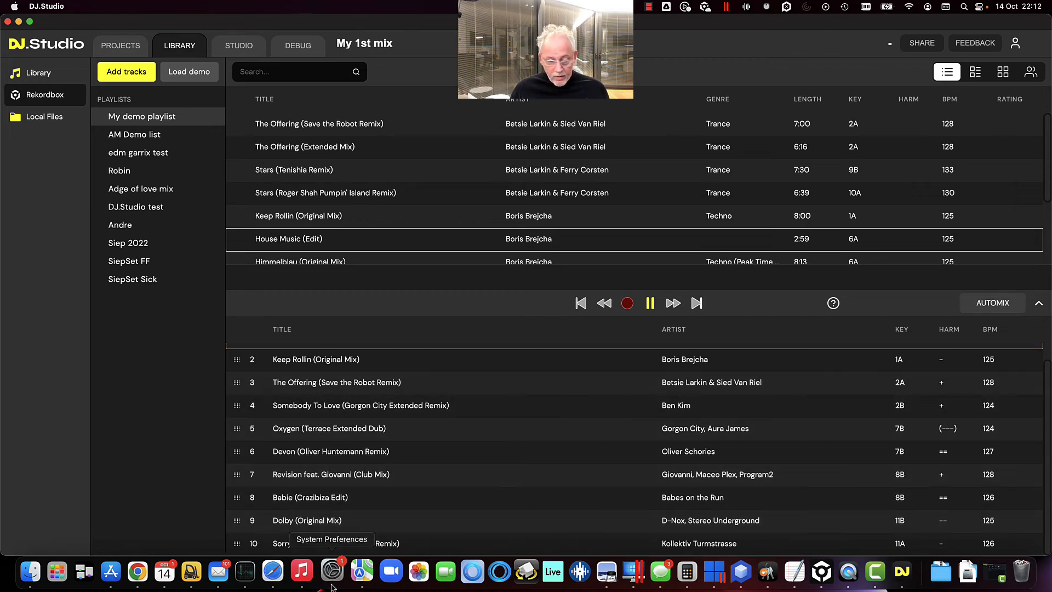
scroll(383, 482, "up", 1)
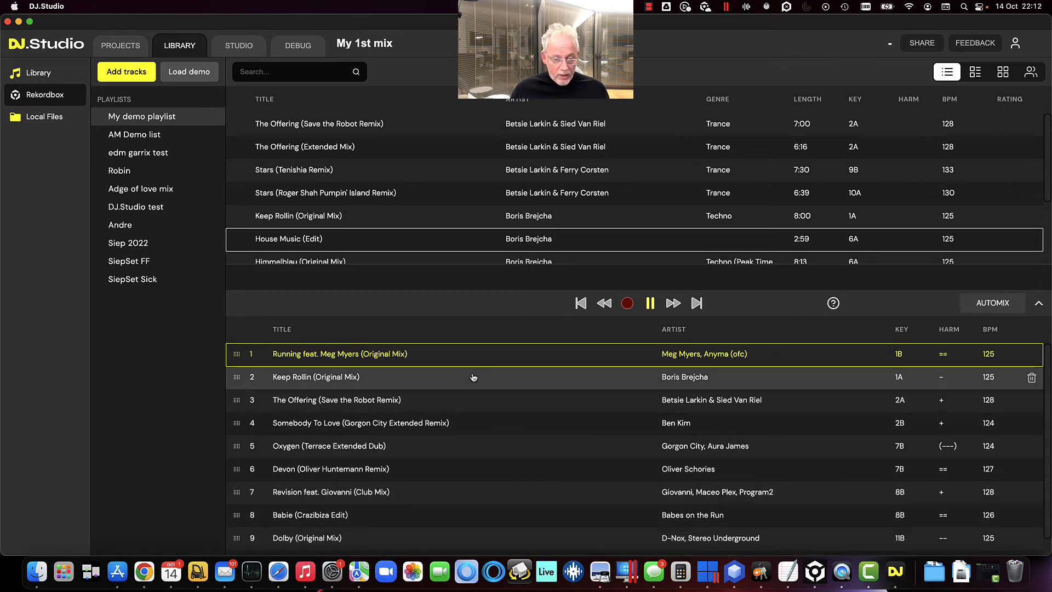
Open the transition into Keep Rollin on the studio timeline and play its crossfade
left_click(534, 380)
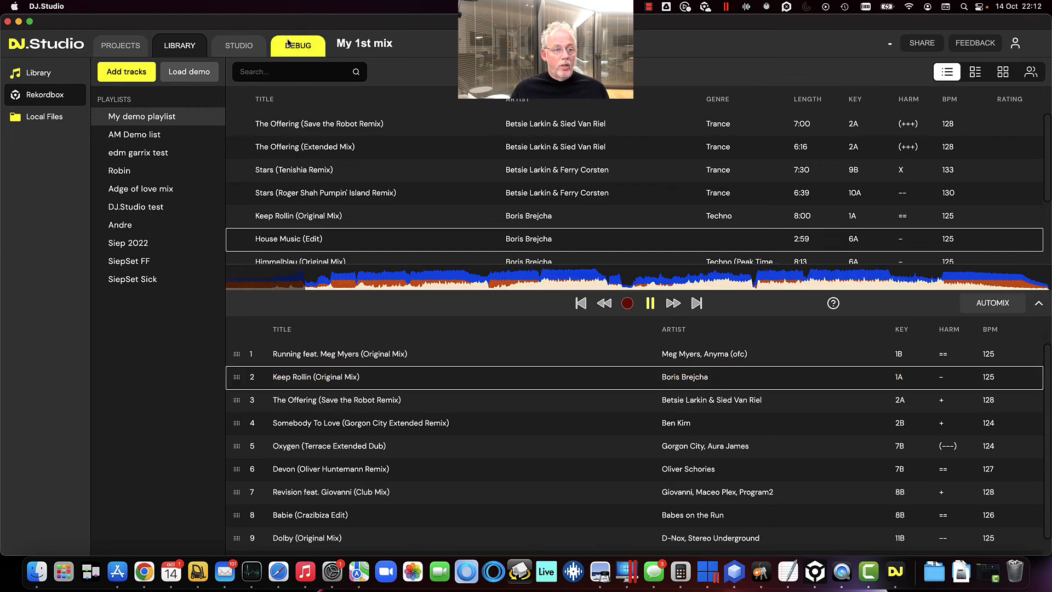
left_click(239, 45)
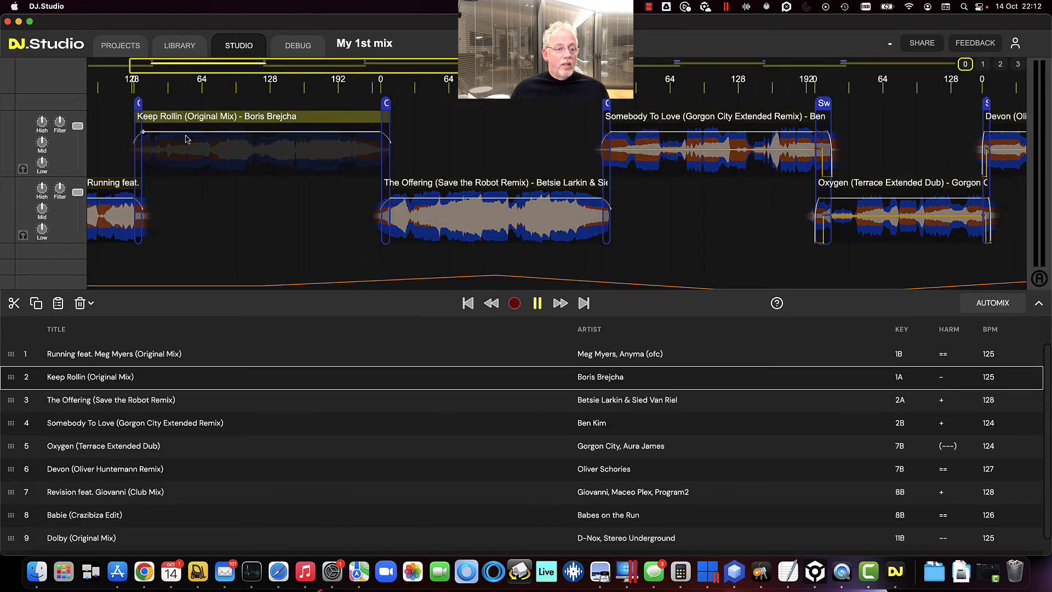
scroll(125, 198, "up", 10)
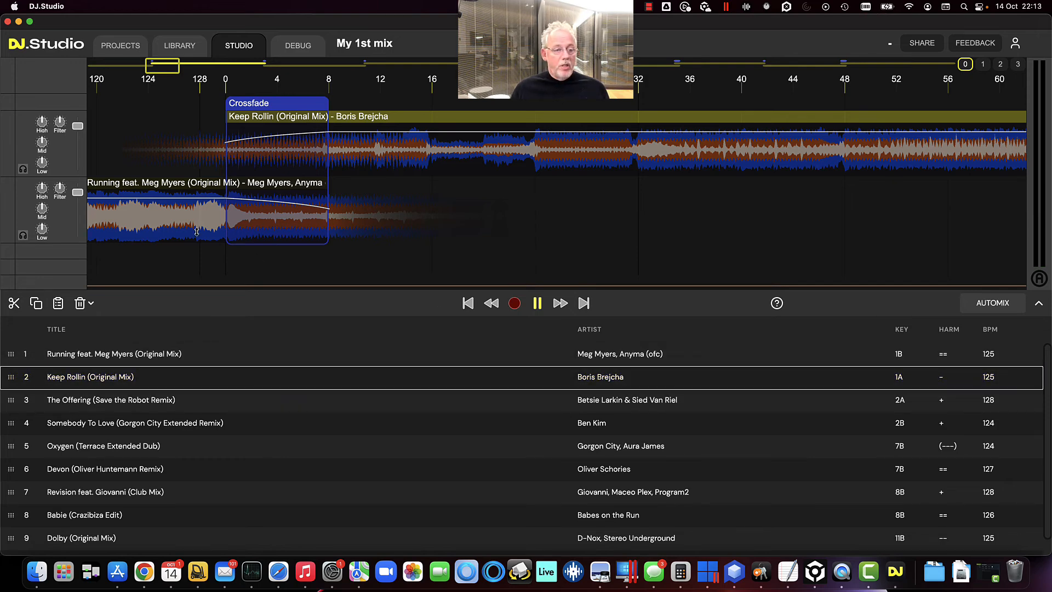
left_click(214, 89)
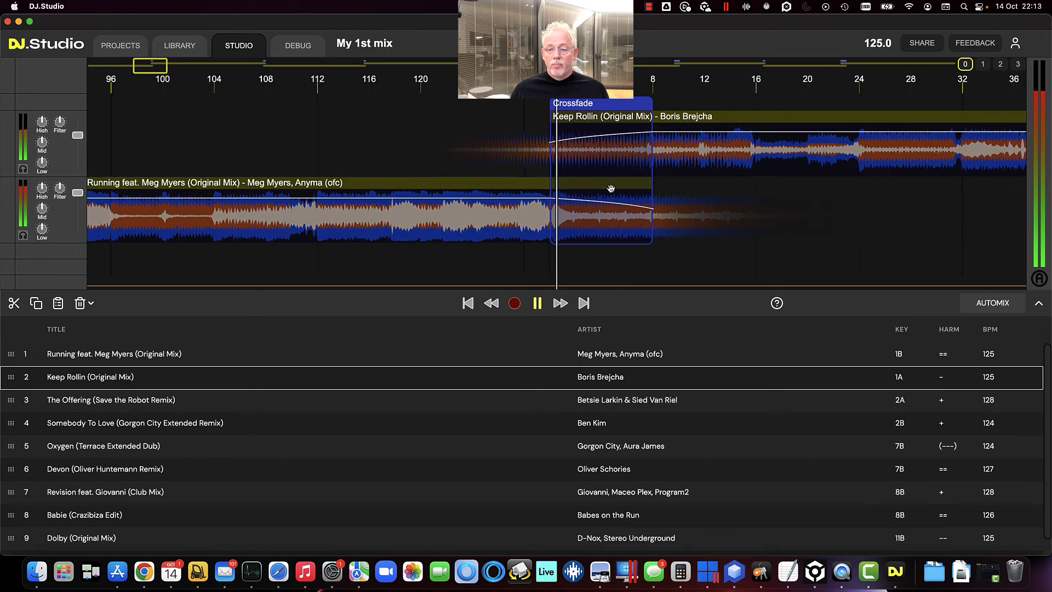
left_click_drag(604, 157, 703, 162)
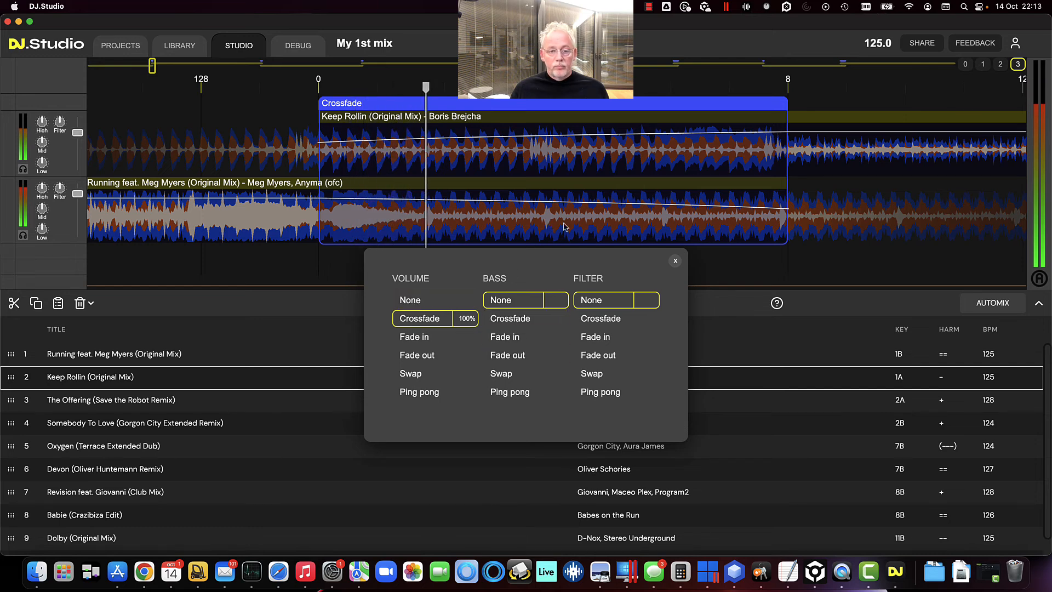
left_click(555, 219)
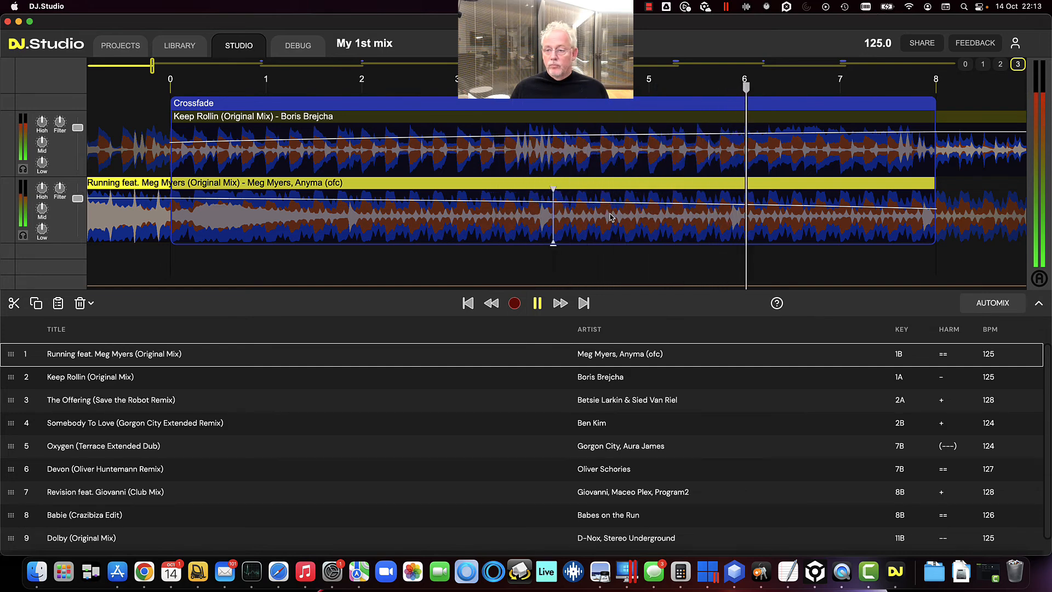
scroll(612, 218, "down", 3)
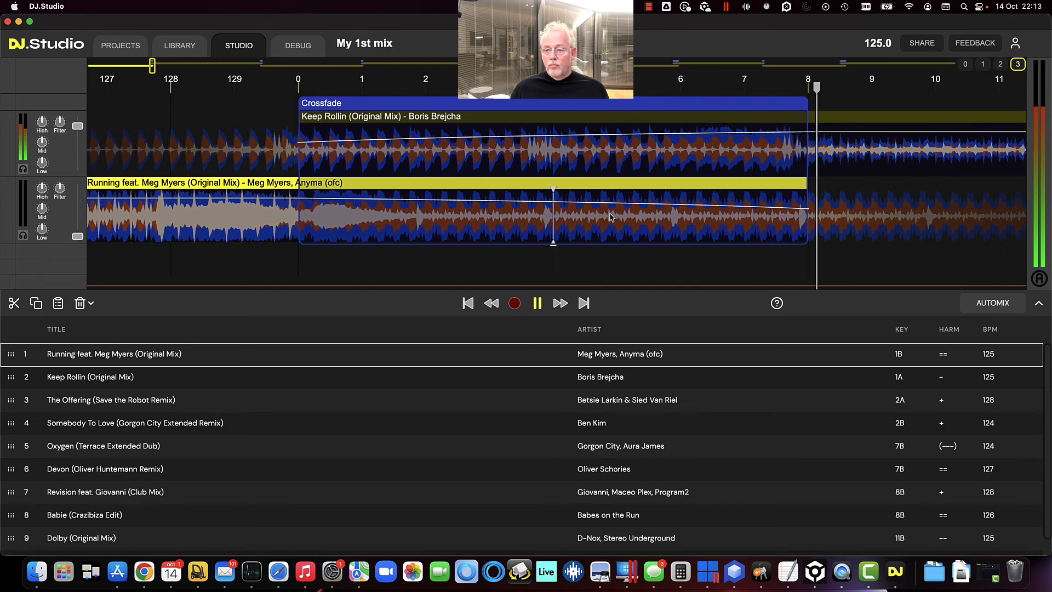
scroll(611, 218, "down", 3)
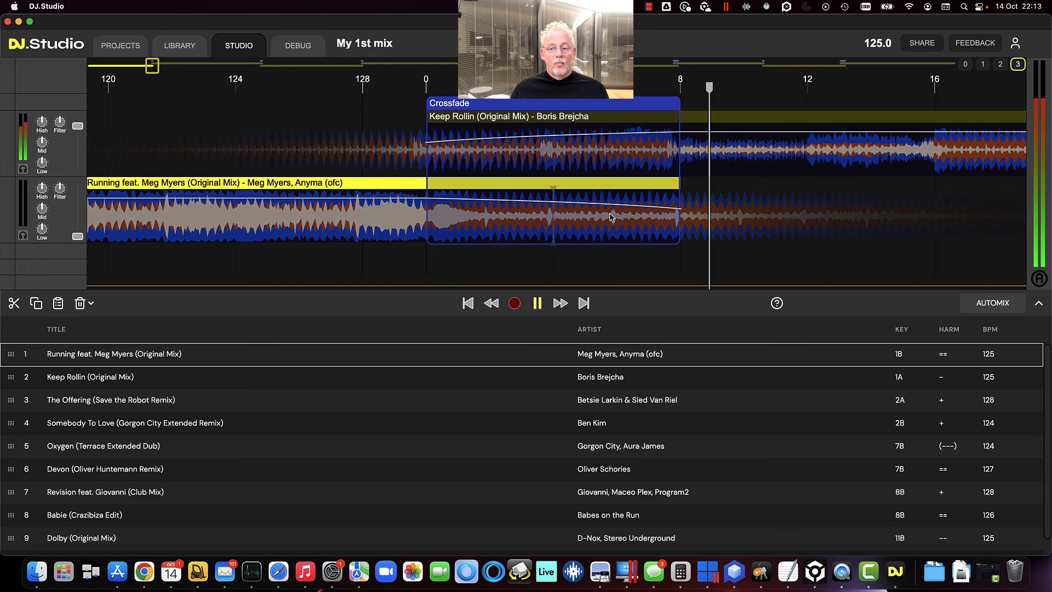
scroll(612, 217, "down", 3)
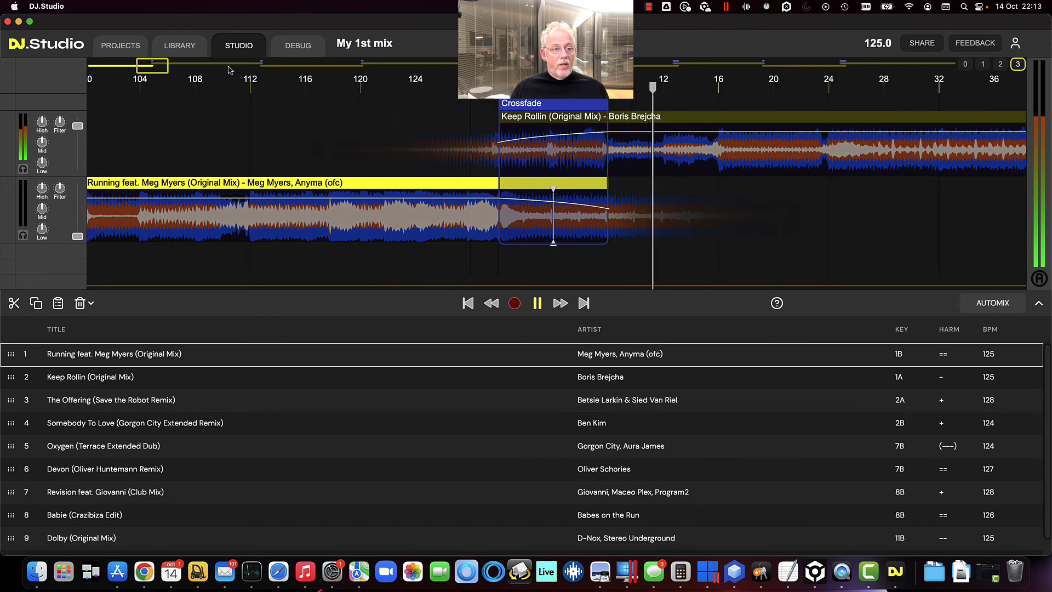
Search My demo playlist in the library for boris and browse the matches
left_click(174, 47)
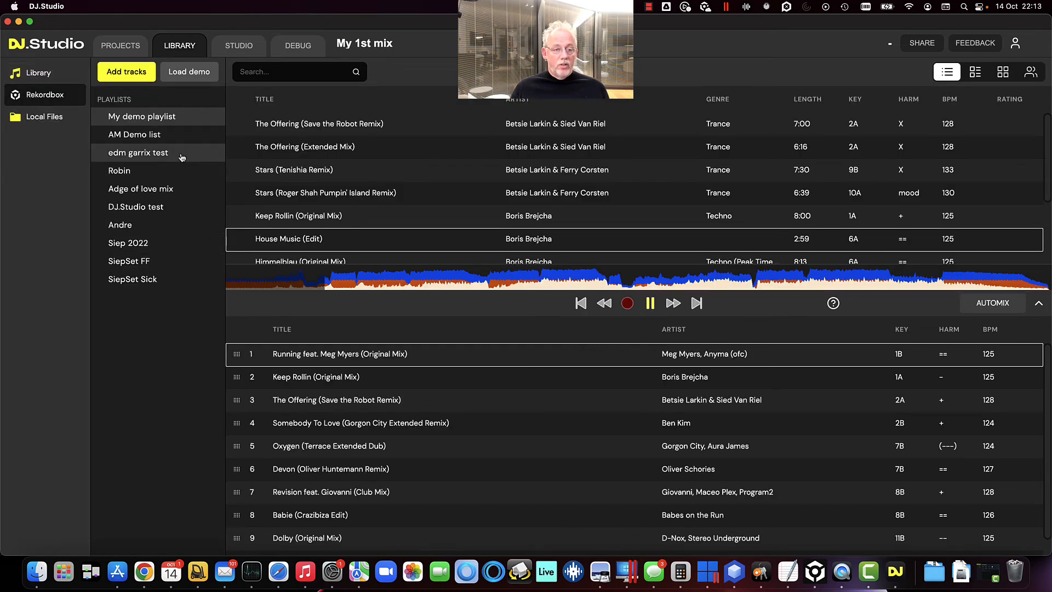
left_click(271, 75)
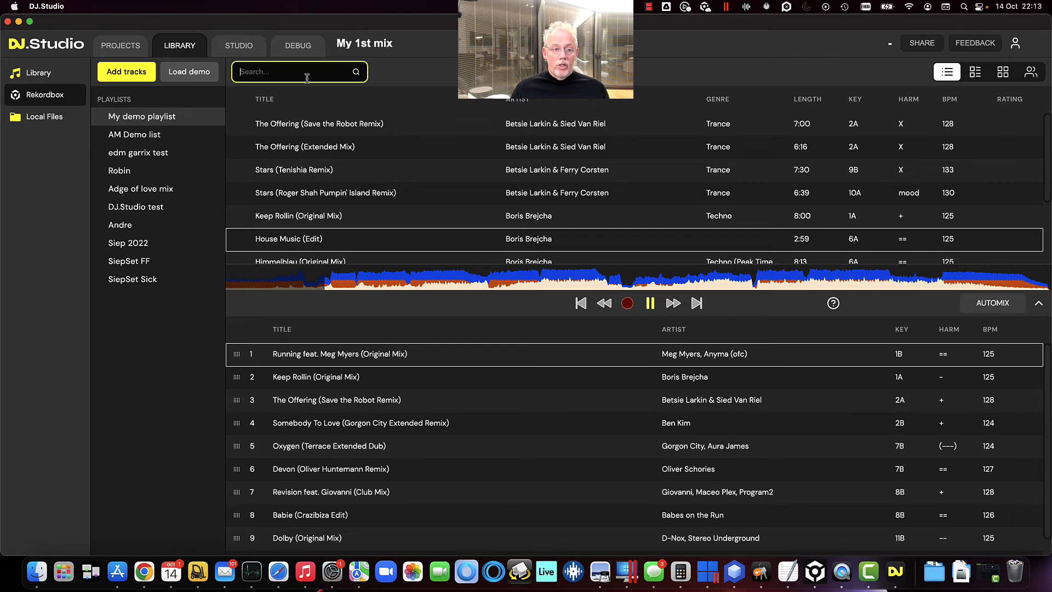
type("boris")
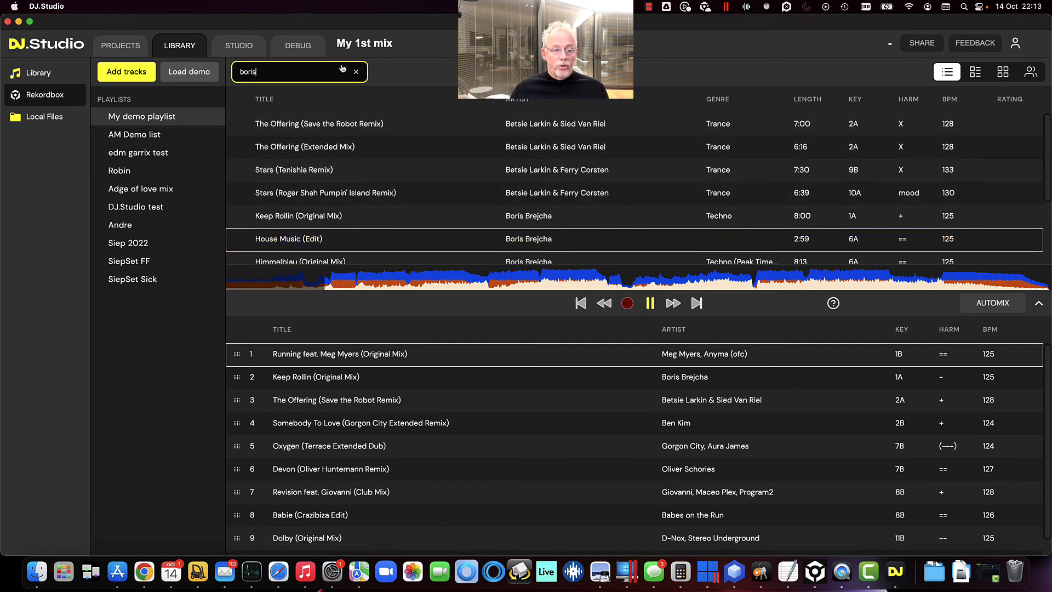
scroll(329, 212, "down", 4)
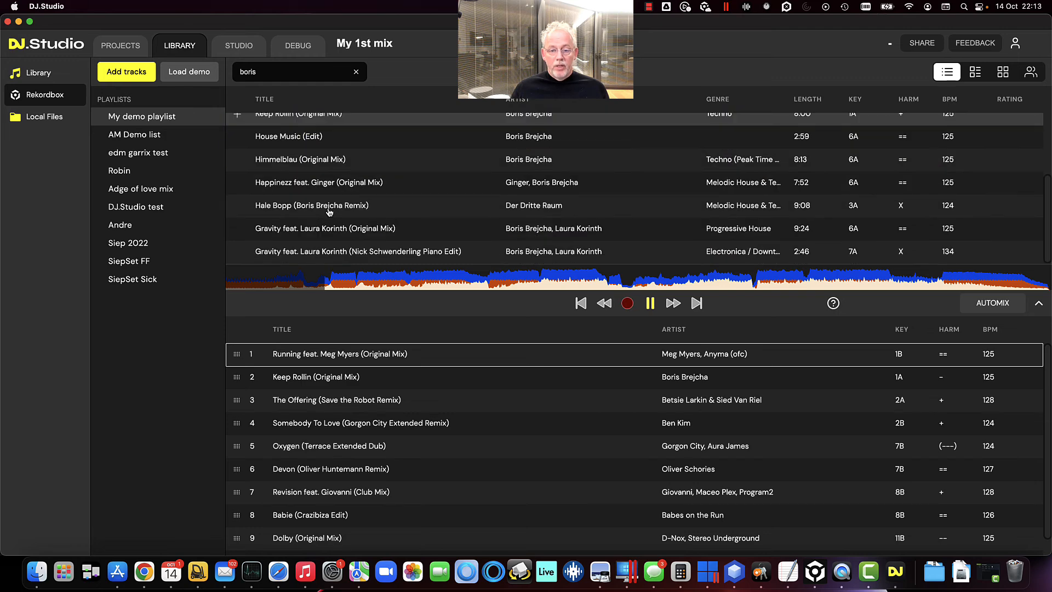
scroll(329, 212, "up", 4)
Reopen the Rekordbox library, search it for boris, and browse the results
left_click(51, 76)
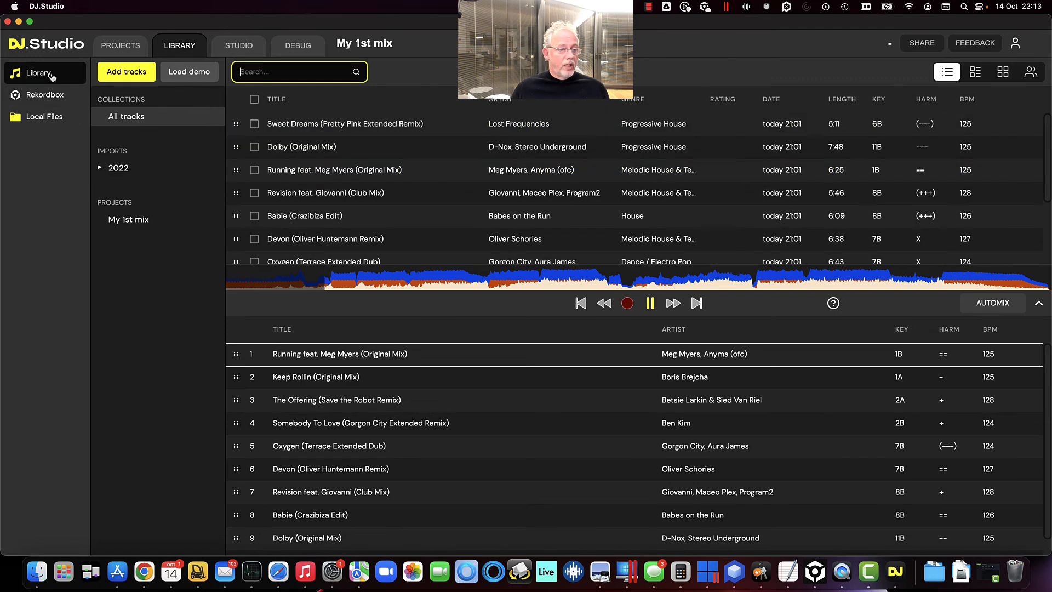
left_click(49, 97)
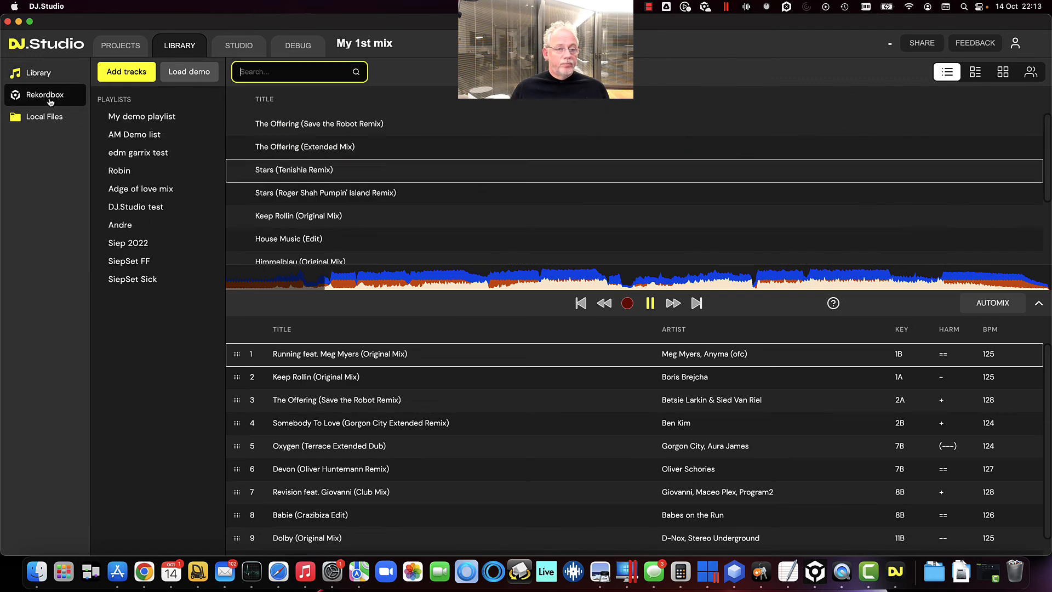
left_click(304, 73)
type("boris")
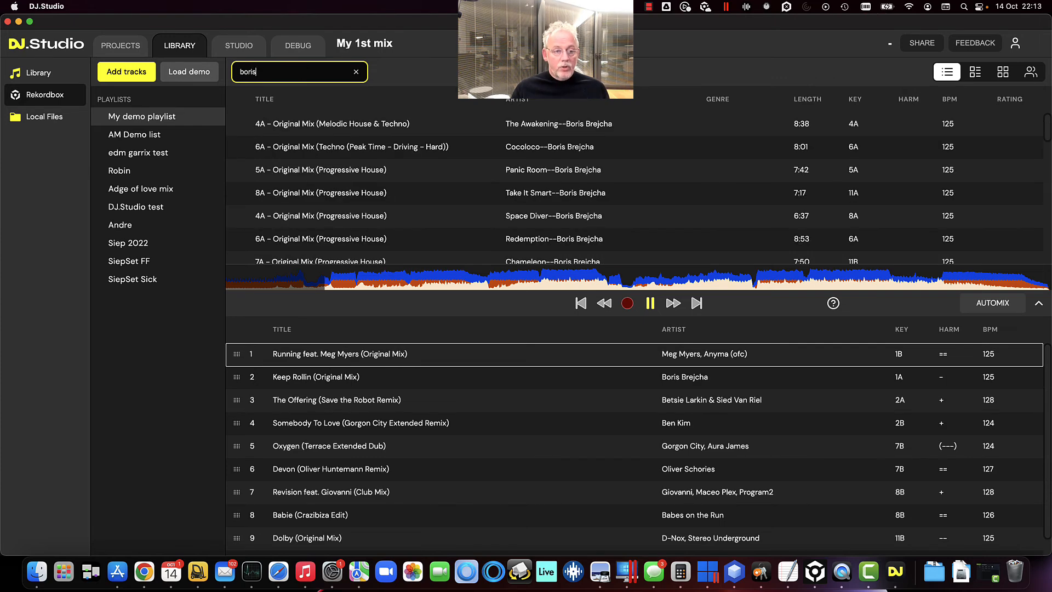
scroll(460, 219, "down", 10)
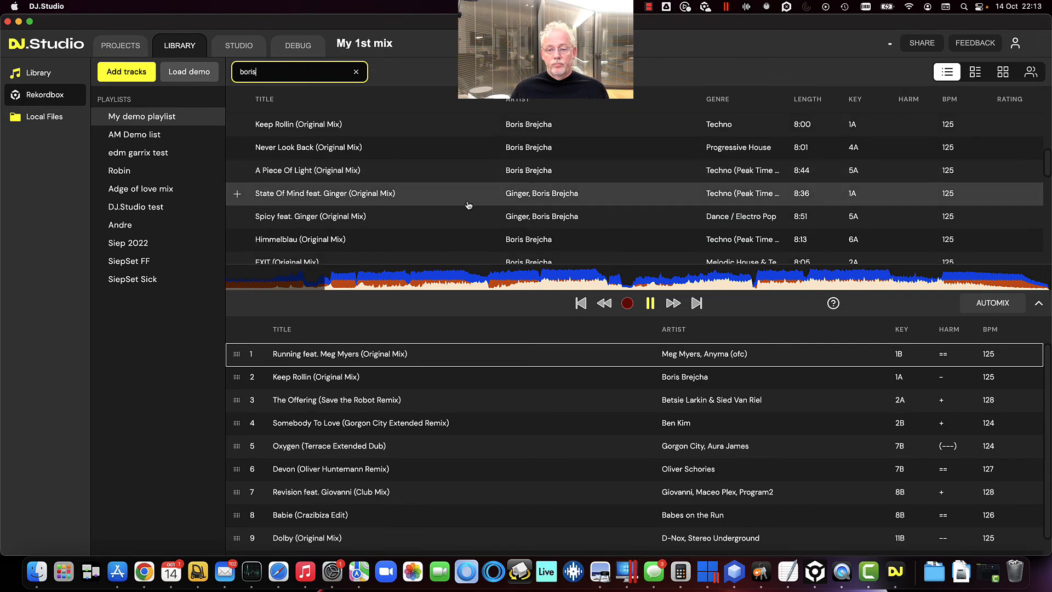
scroll(460, 219, "up", 10)
scroll(460, 220, "down", 4)
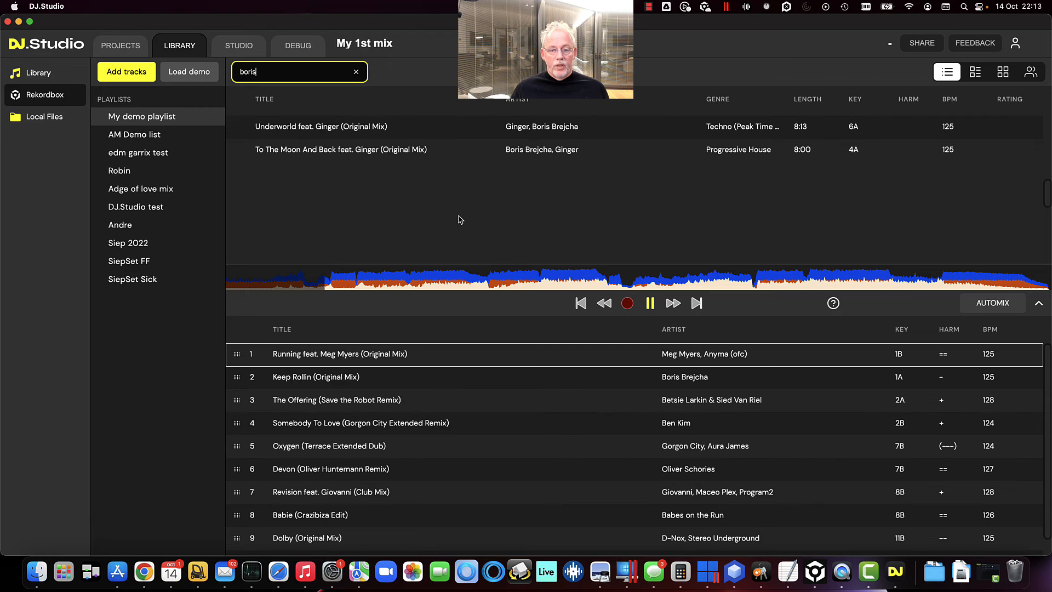
scroll(459, 219, "up", 5)
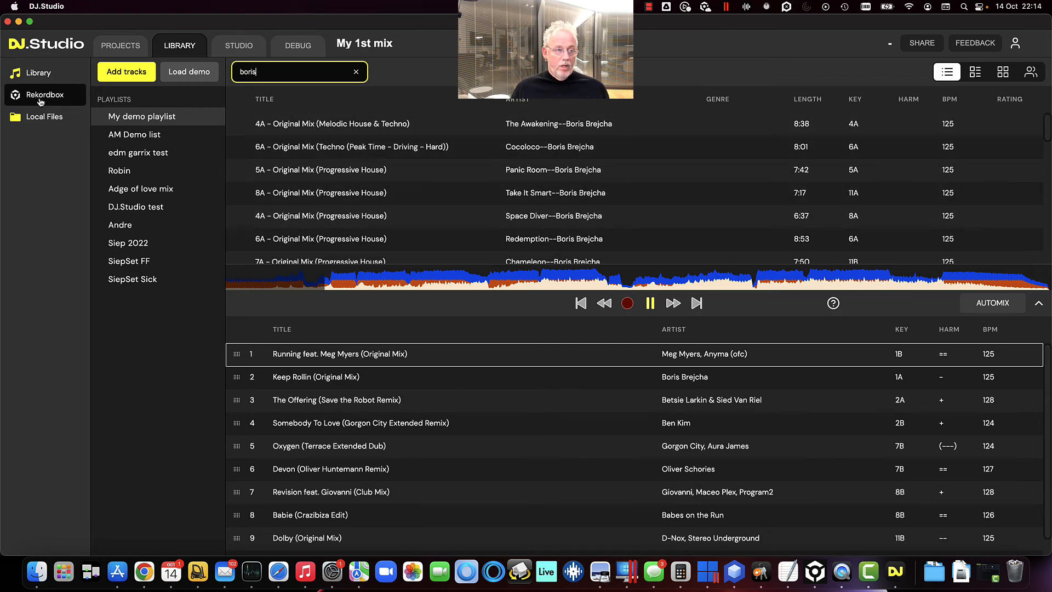
left_click(40, 102)
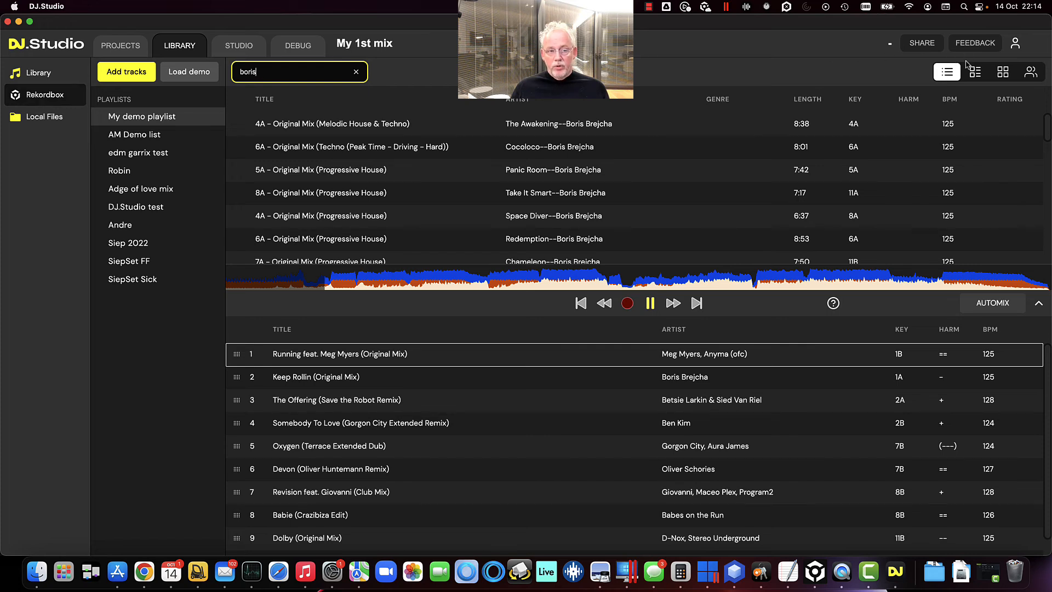
Open the account settings and toggle the Retina option off and back on
left_click(1014, 44)
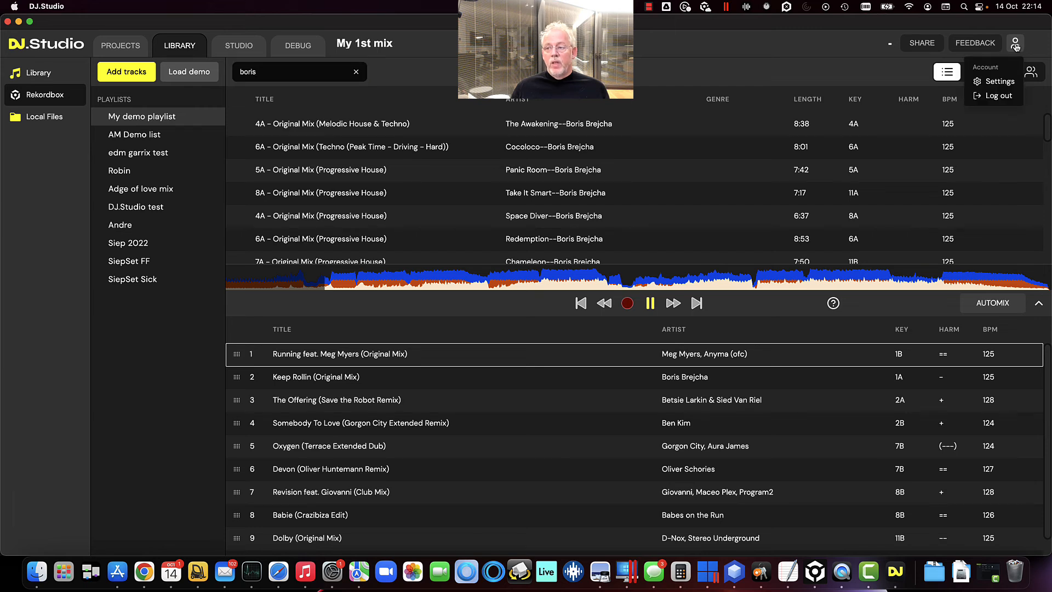
left_click(1003, 85)
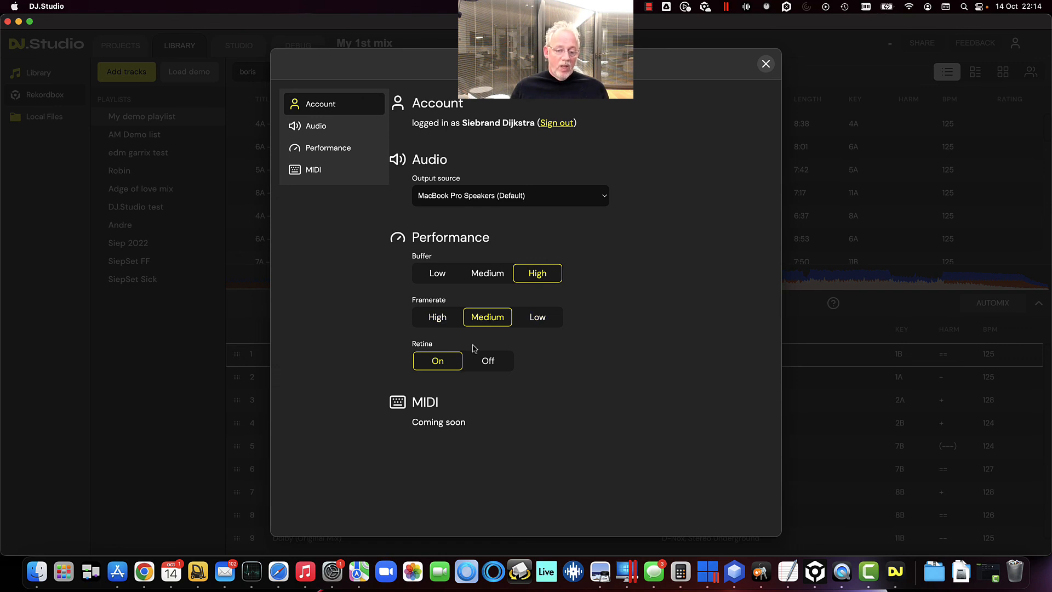
left_click(498, 362)
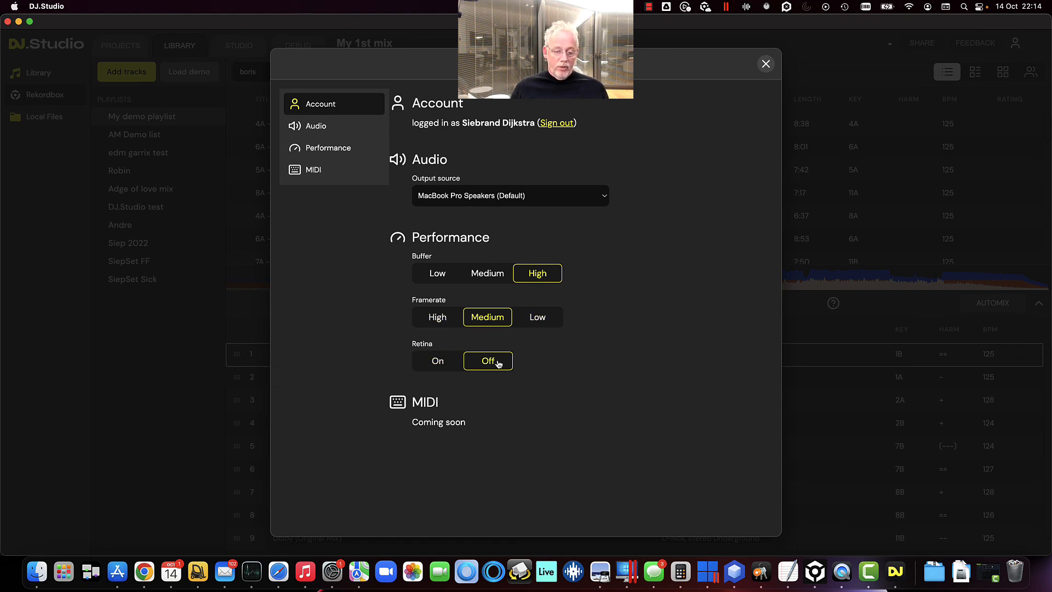
left_click(438, 363)
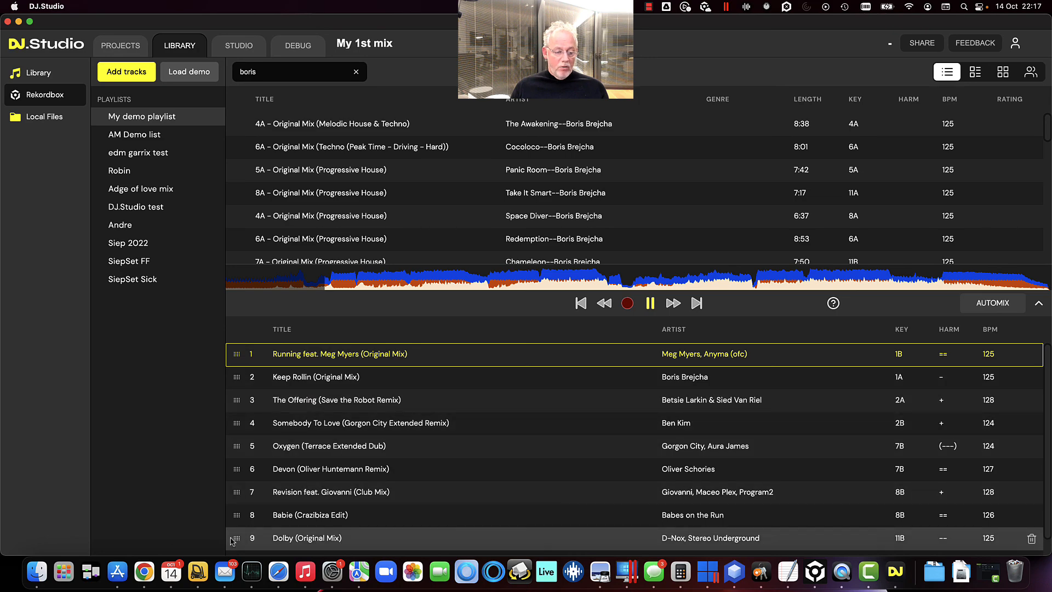
Switch to Chrome, open My first DJ.Studio mix from the published Mixcloud shows, and start playing it
left_click(144, 572)
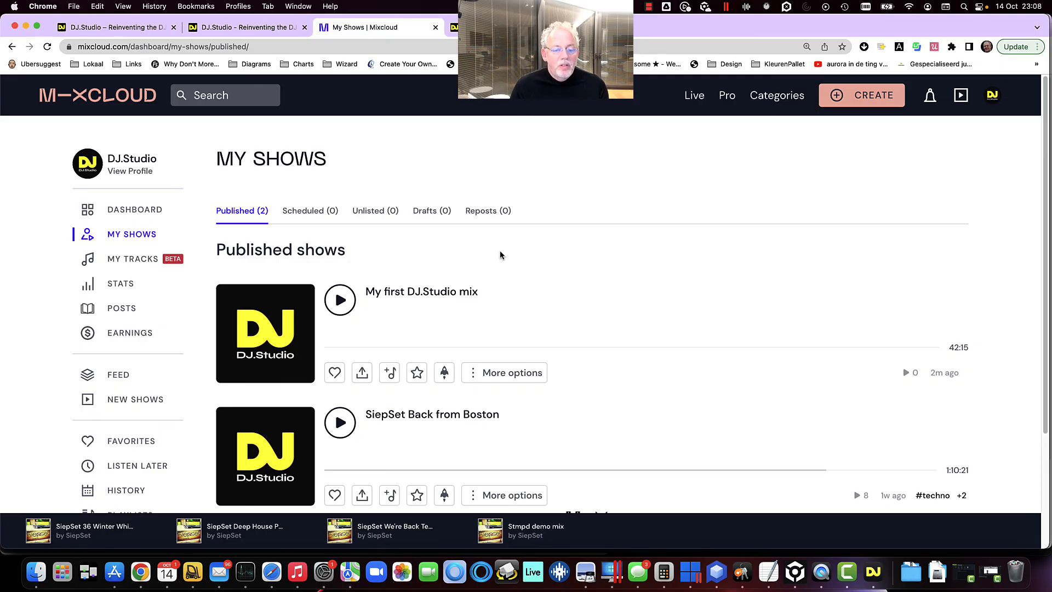
left_click(433, 299)
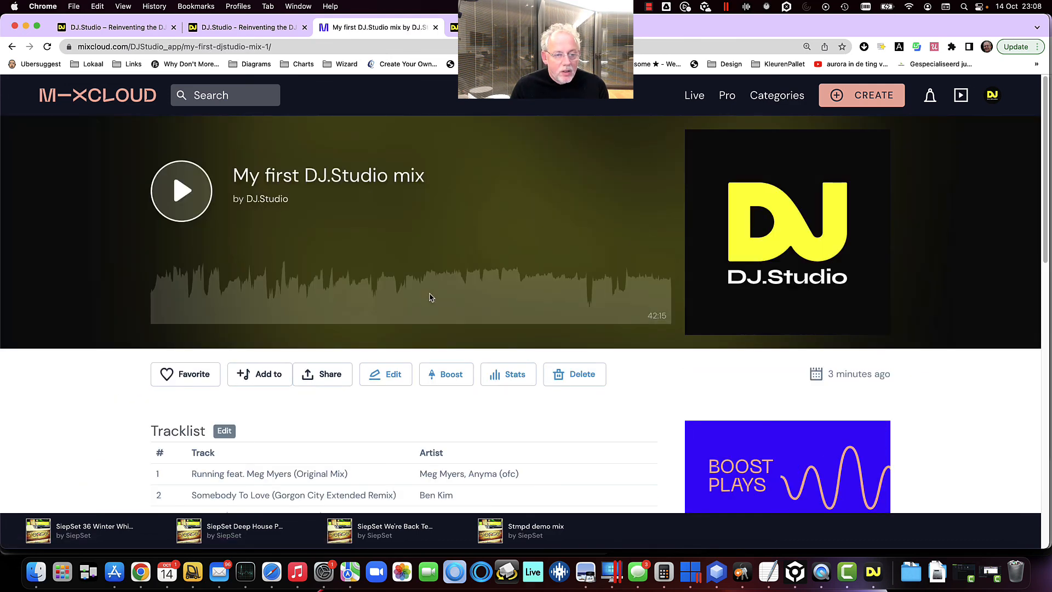
left_click(181, 191)
Seek through the opening minutes of the mix on its waveform to listen at different points
left_click(182, 293)
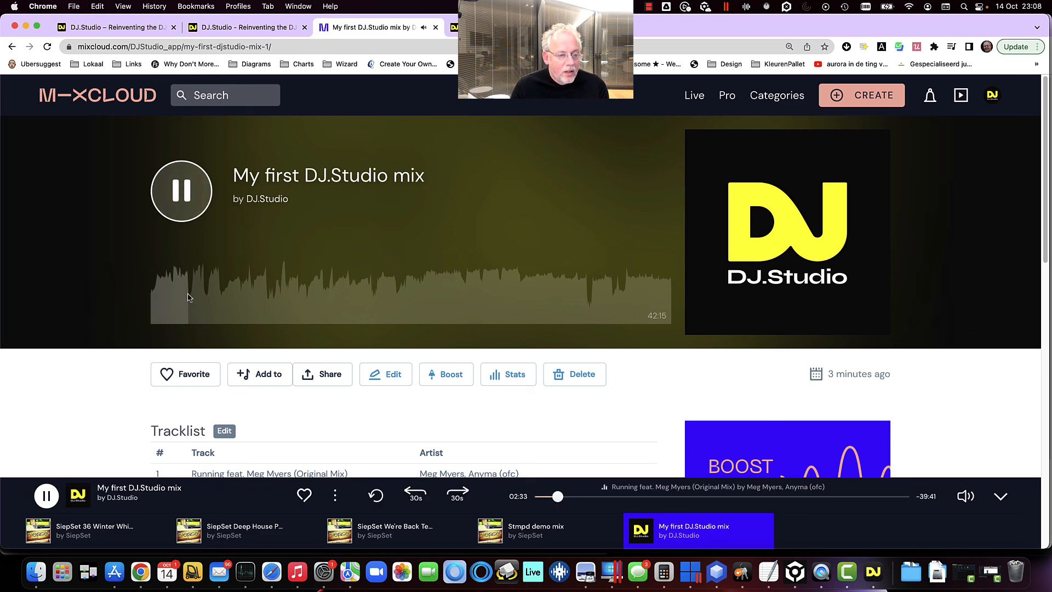
left_click(195, 294)
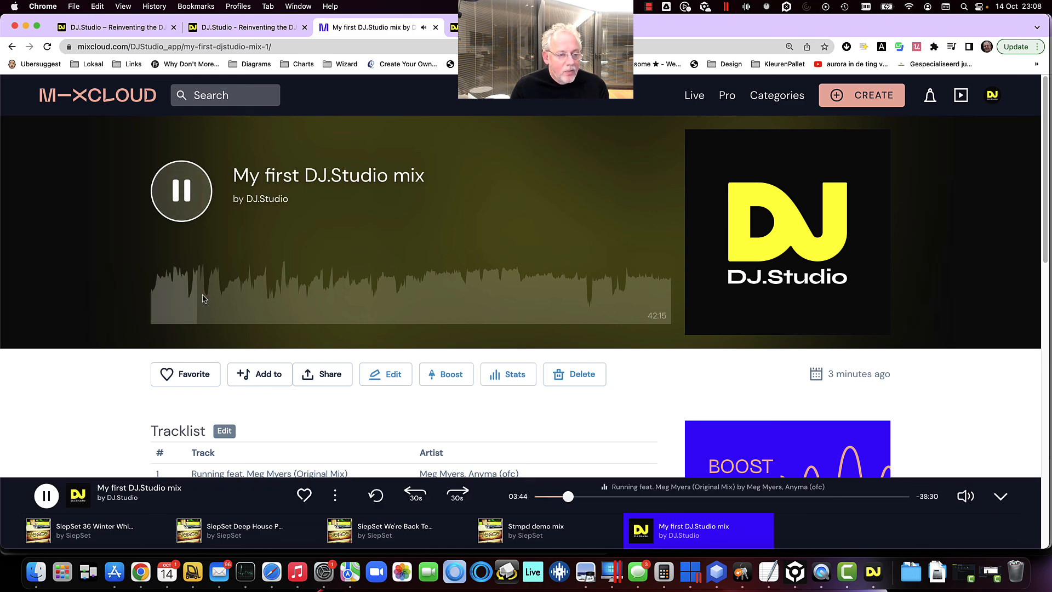
left_click(203, 295)
left_click(212, 297)
left_click(217, 302)
left_click(230, 303)
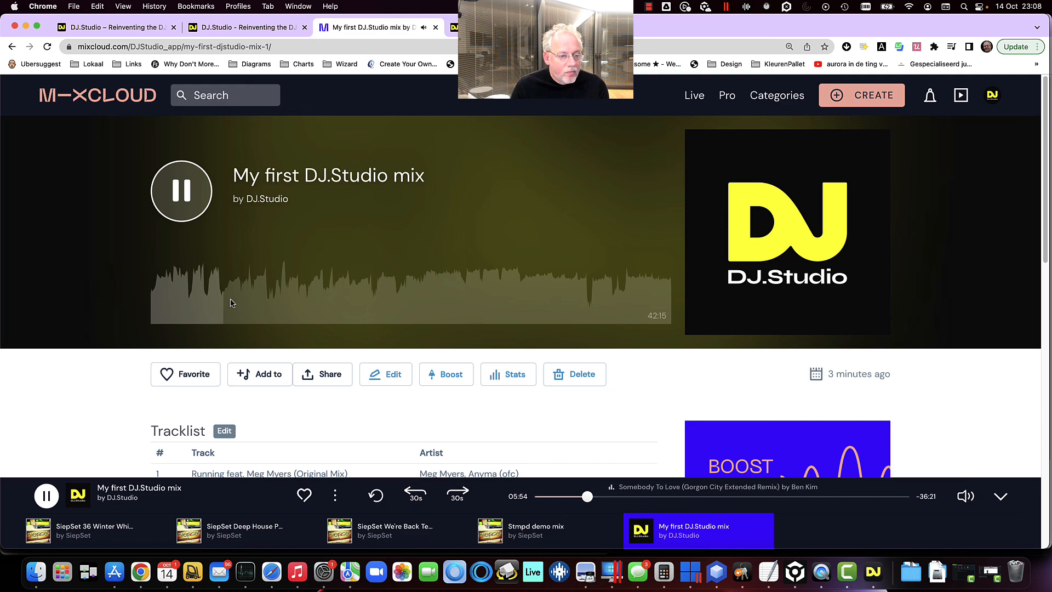
left_click(219, 303)
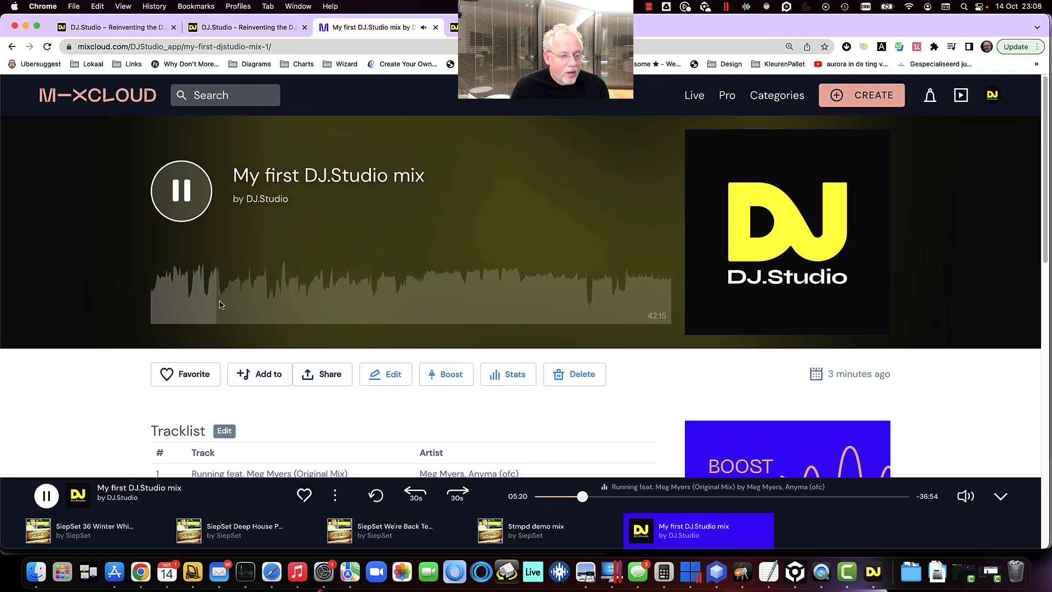
left_click(220, 301)
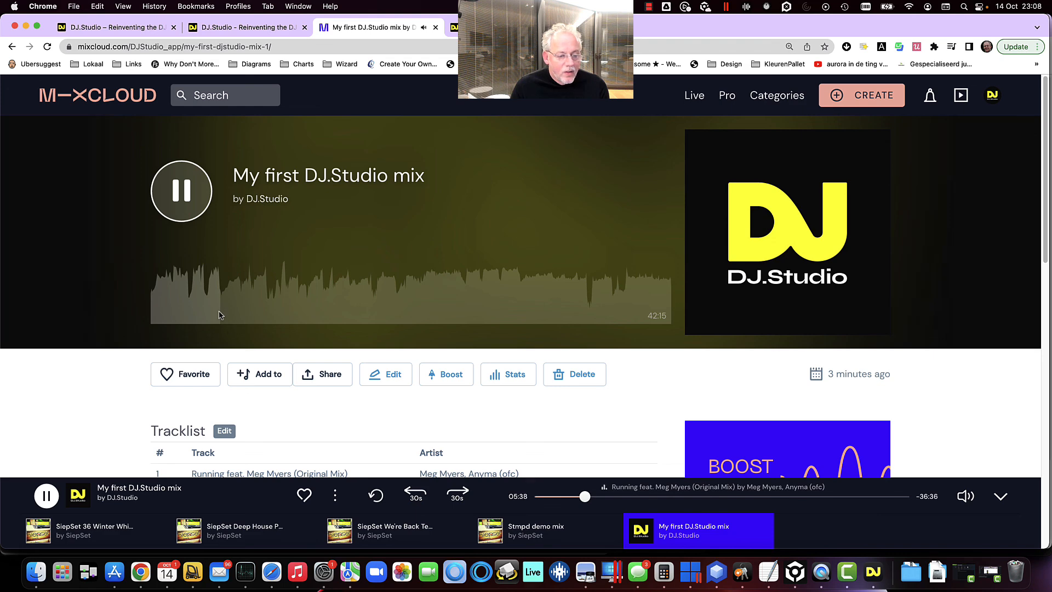
Expand the mix's tracklist on the Mixcloud page and review the listed tracks
scroll(219, 315, "down", 3)
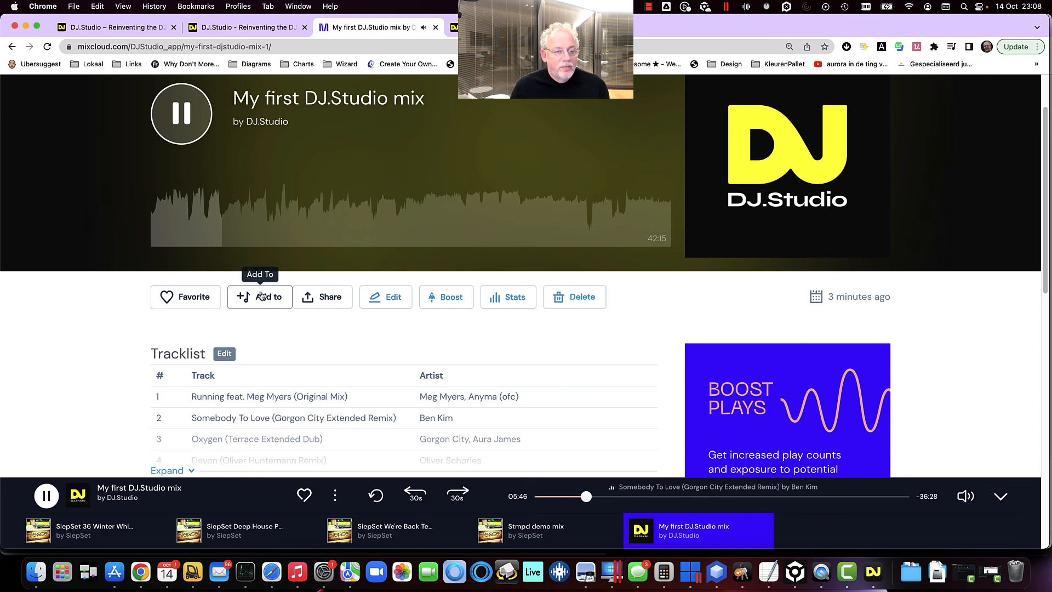
scroll(261, 343, "down", 3)
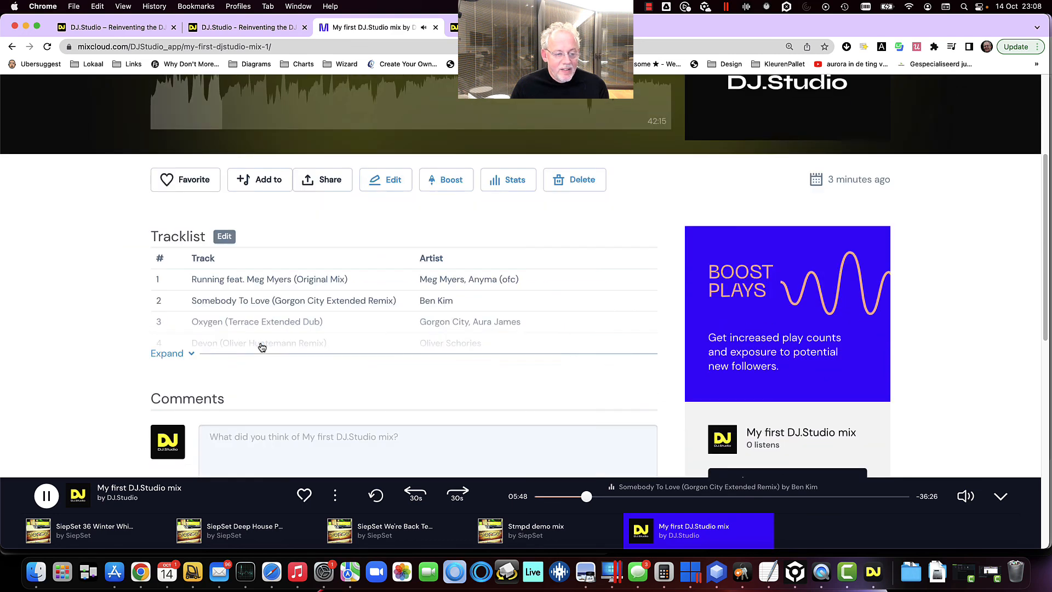
left_click(175, 356)
scroll(196, 374, "down", 1)
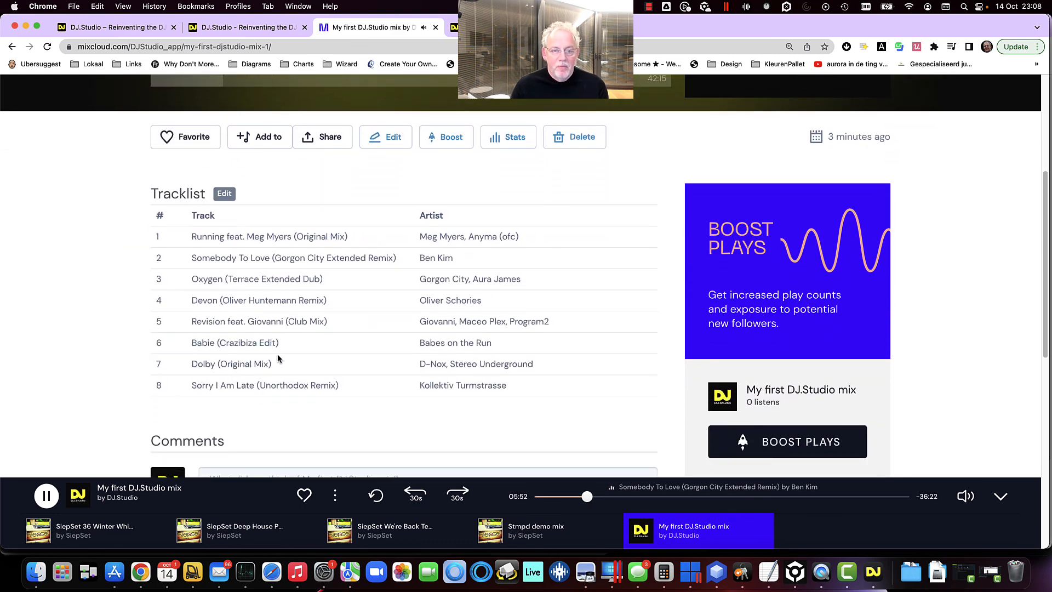
scroll(315, 313, "up", 5)
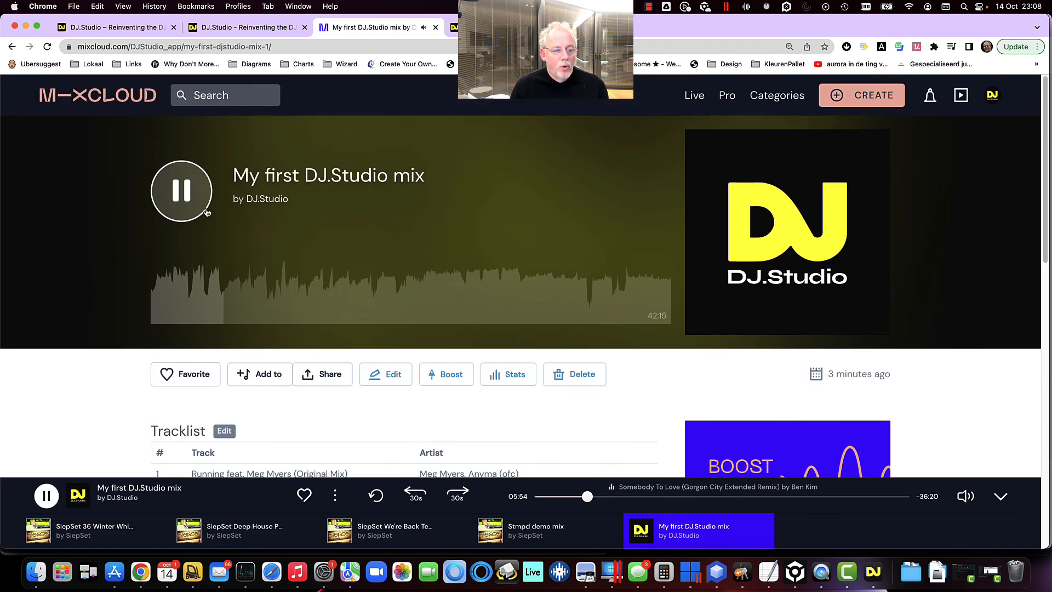